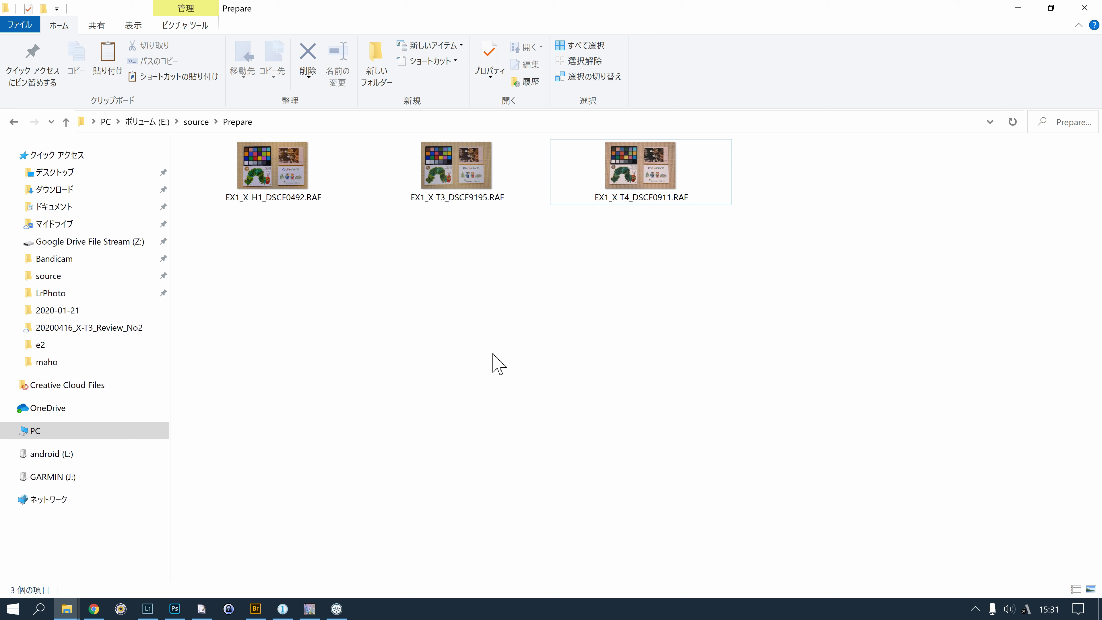
Select the X-H1, X-T3 and X-T4 RAF files one at a time in the Prepare folder.
{"action": "left_click", "coordinate": [352, 193]}
{"action": "left_click", "coordinate": [434, 182]}
{"action": "left_click", "coordinate": [653, 191]}
{"action": "left_click", "coordinate": [343, 278]}
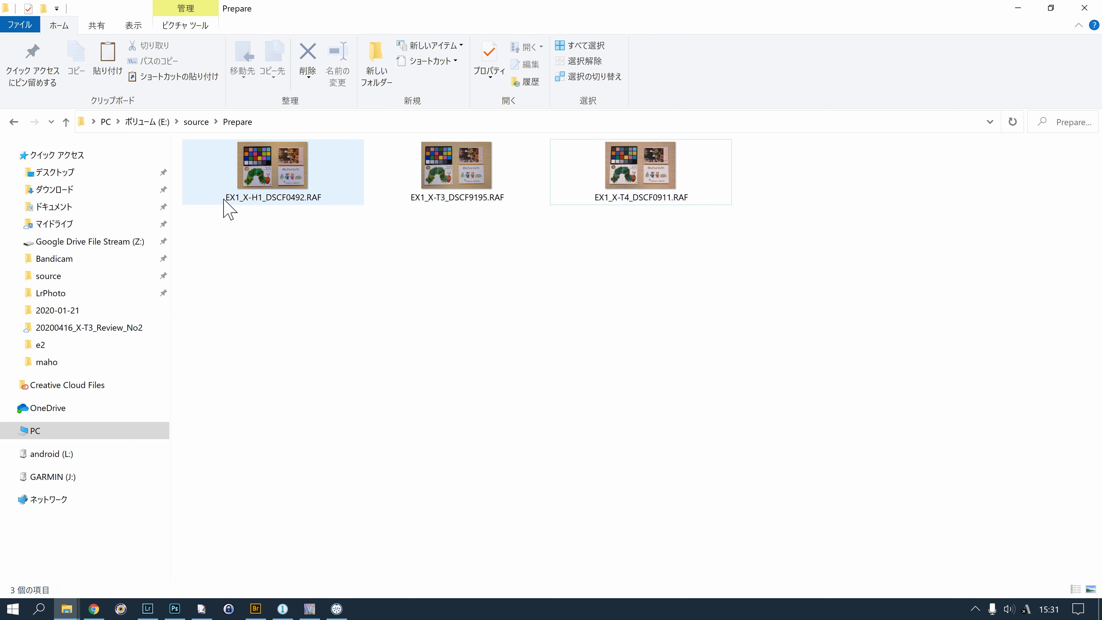
{"action": "left_click", "coordinate": [253, 202]}
{"action": "left_click", "coordinate": [446, 204]}
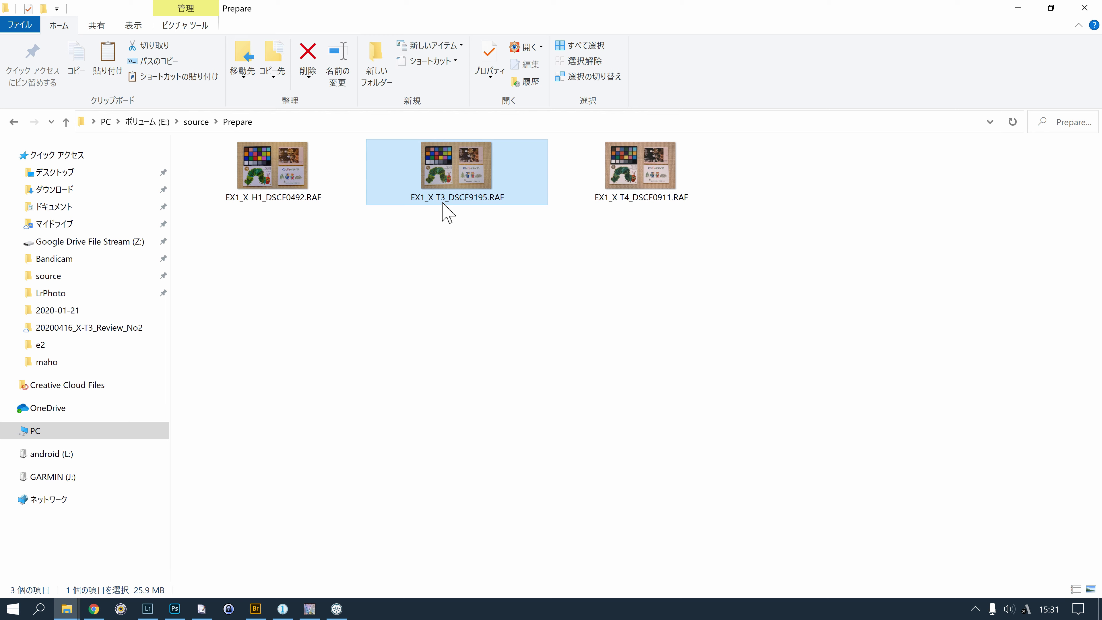
{"action": "left_click", "coordinate": [629, 203]}
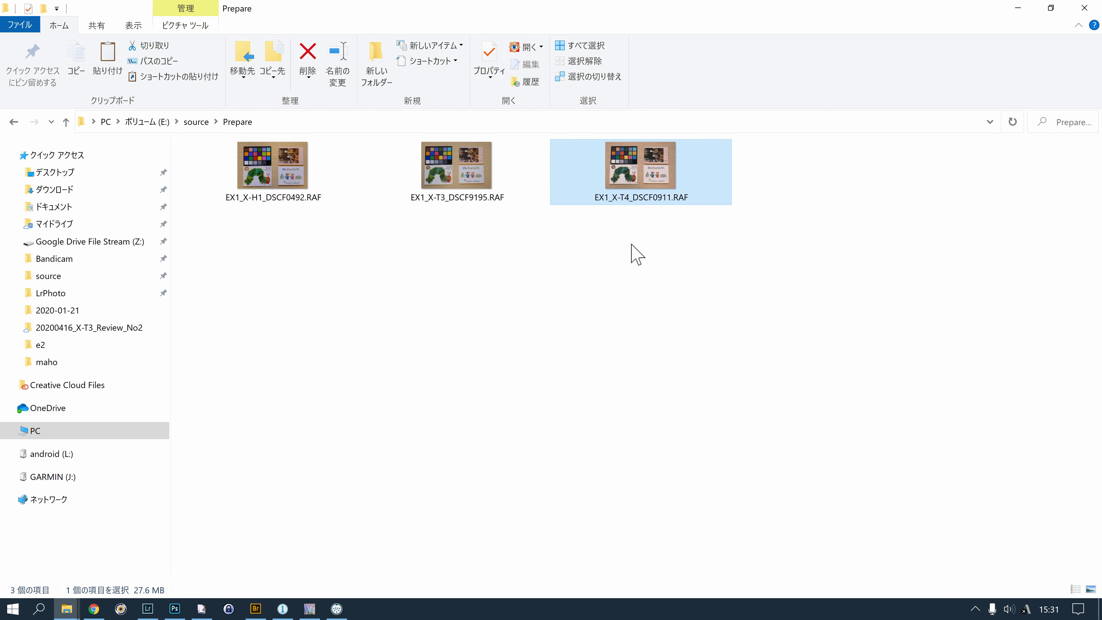
Box-select all three RAF files together, then bring up Adobe Bridge on the Prepare folder.
{"action": "left_click_drag", "start_coordinate": [632, 253], "coordinate": [287, 178]}
{"action": "left_click", "coordinate": [729, 283]}
{"action": "left_click_drag", "start_coordinate": [716, 272], "coordinate": [245, 178]}
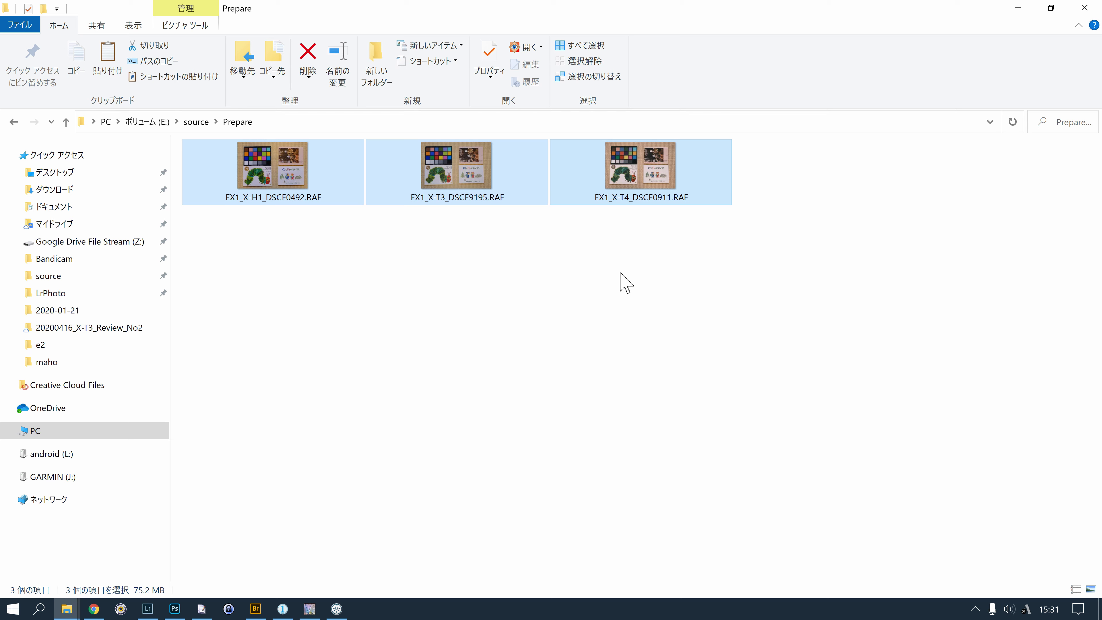
{"action": "left_click", "coordinate": [255, 609]}
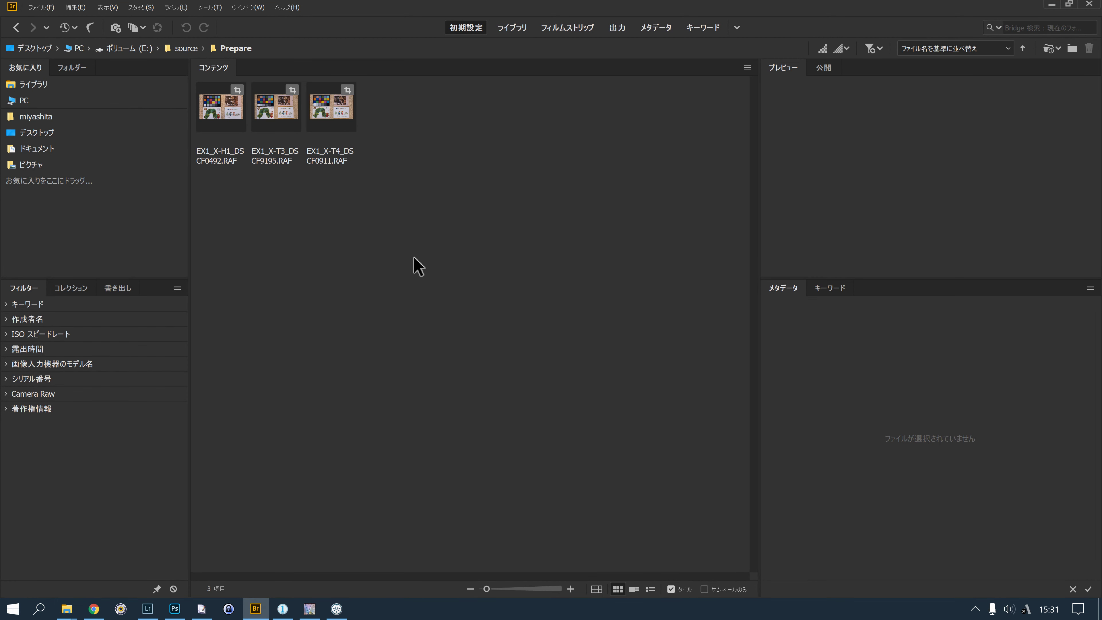
Purge the X-H1 RAF's cached preview and open it in an enlarged Camera Raw window.
{"action": "left_click", "coordinate": [236, 112]}
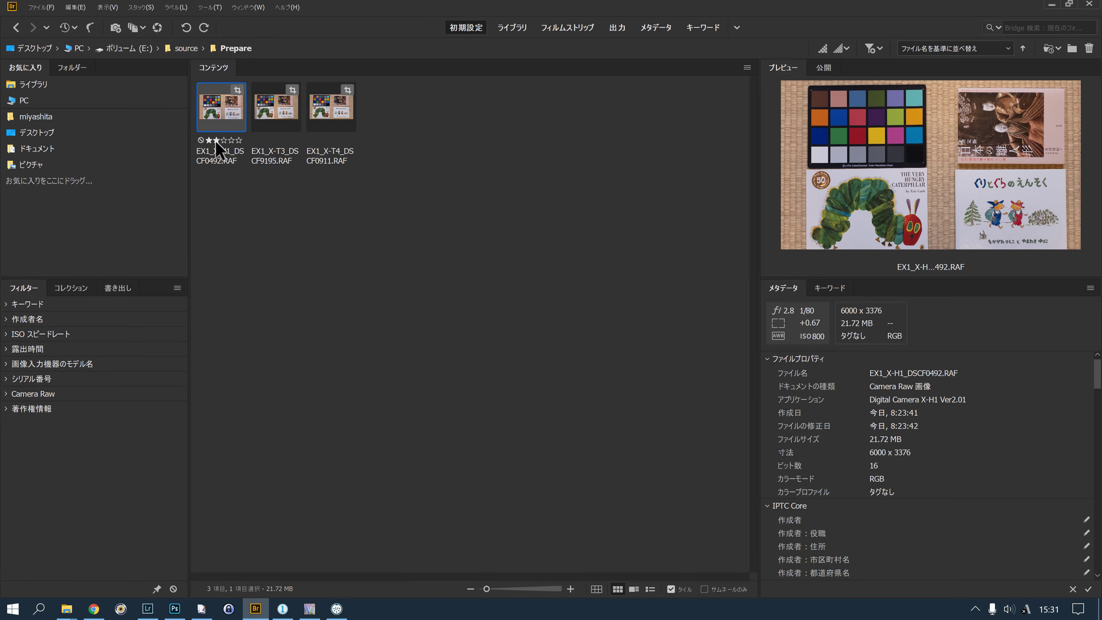
{"action": "right_click", "coordinate": [236, 109]}
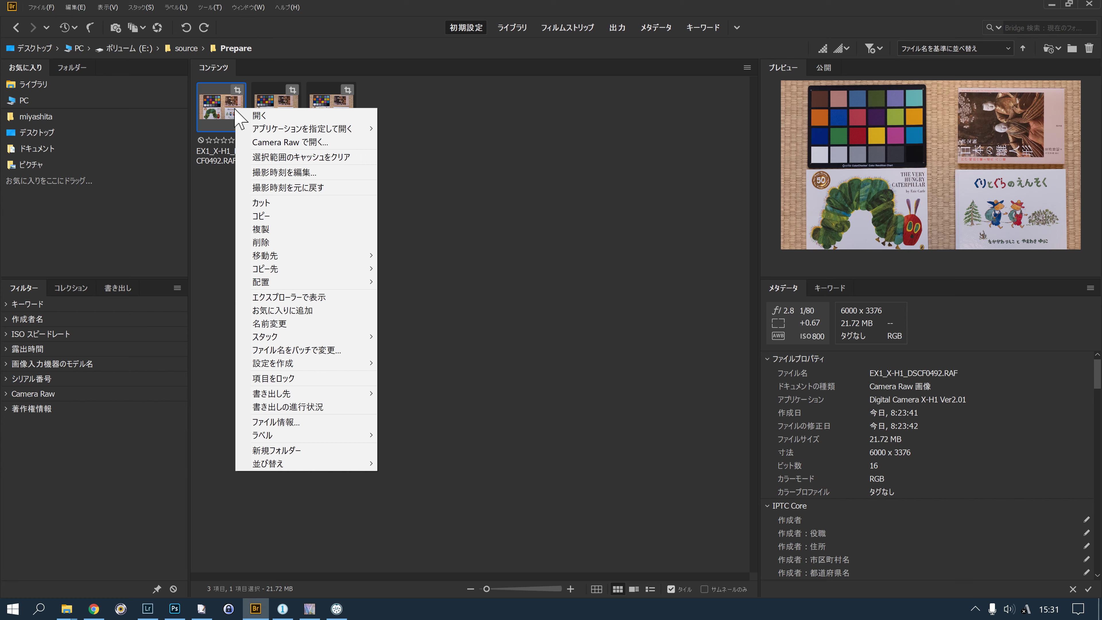
{"action": "left_click", "coordinate": [321, 157]}
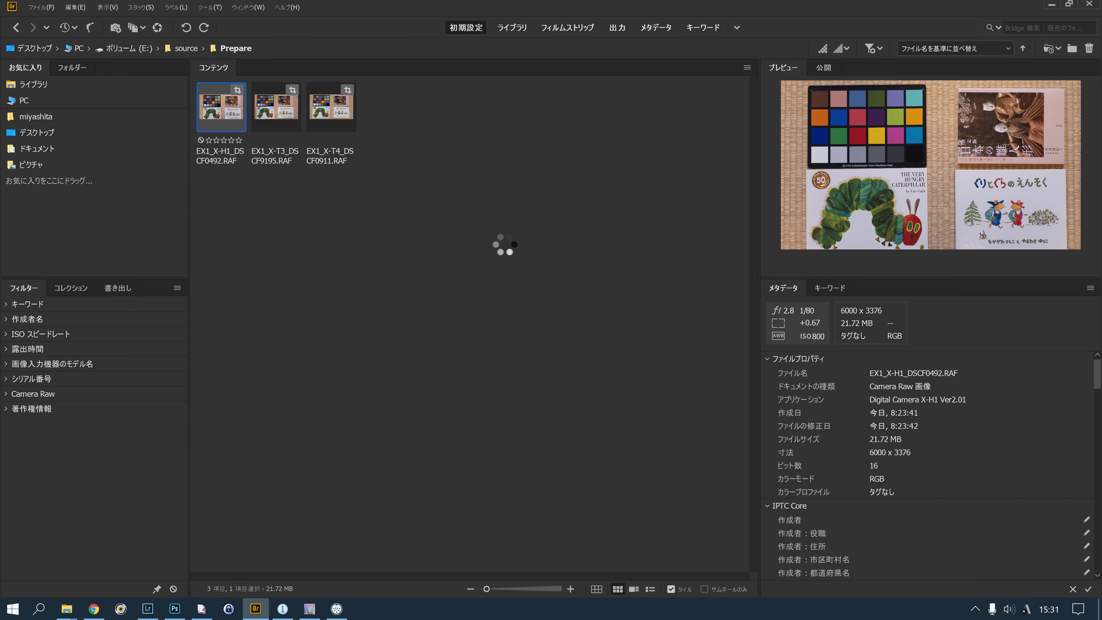
{"action": "key", "text": "ctrl+r"}
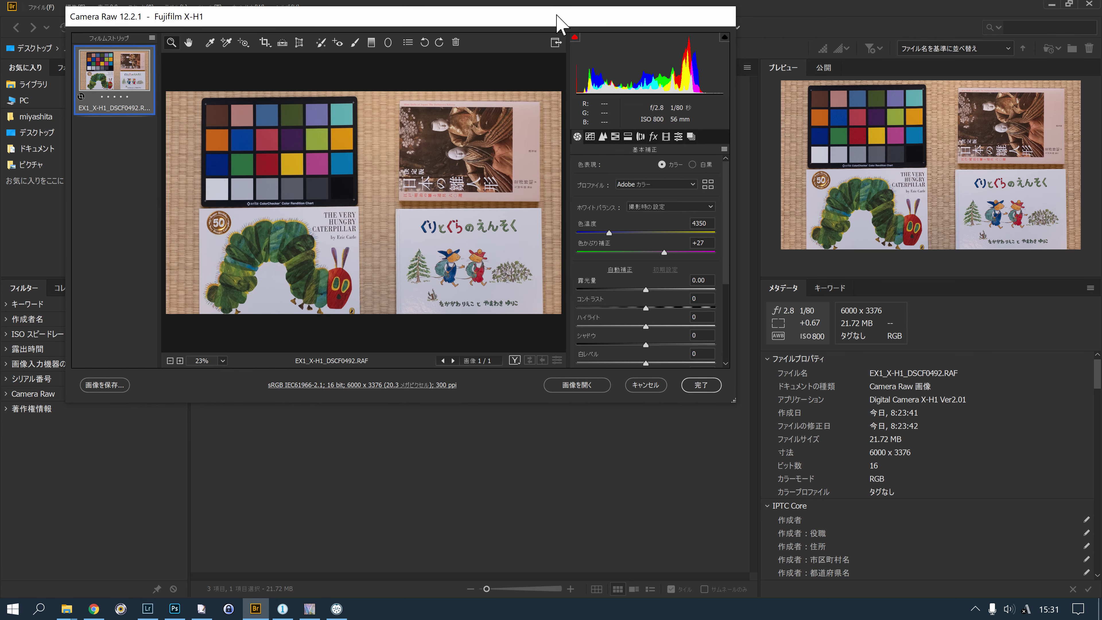
{"action": "left_click_drag", "start_coordinate": [556, 23], "coordinate": [554, 19]}
{"action": "left_click_drag", "start_coordinate": [733, 395], "coordinate": [995, 548]}
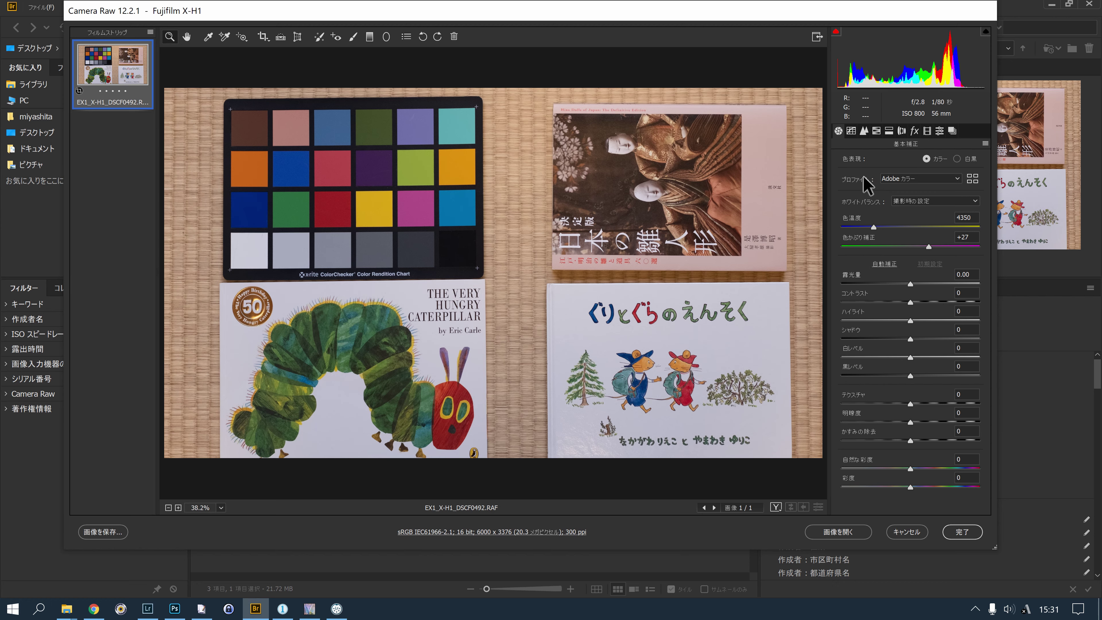
Browse the X-H1 file's Fujifilm Camera Matching profiles, then close Camera Raw back to Bridge.
{"action": "left_click", "coordinate": [922, 187]}
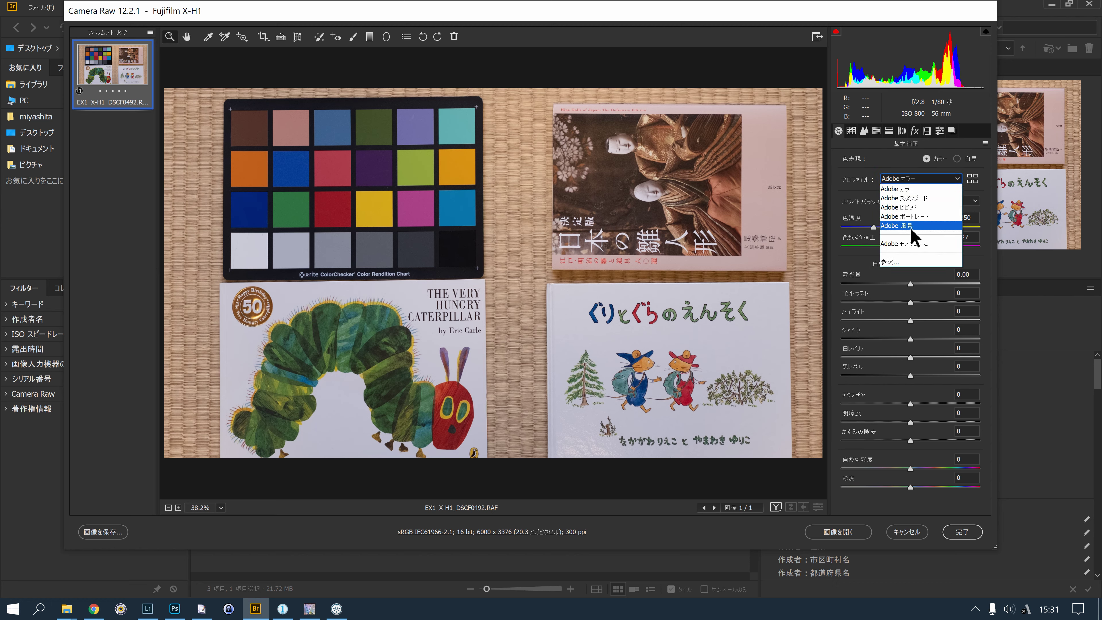
{"action": "left_click", "coordinate": [873, 184]}
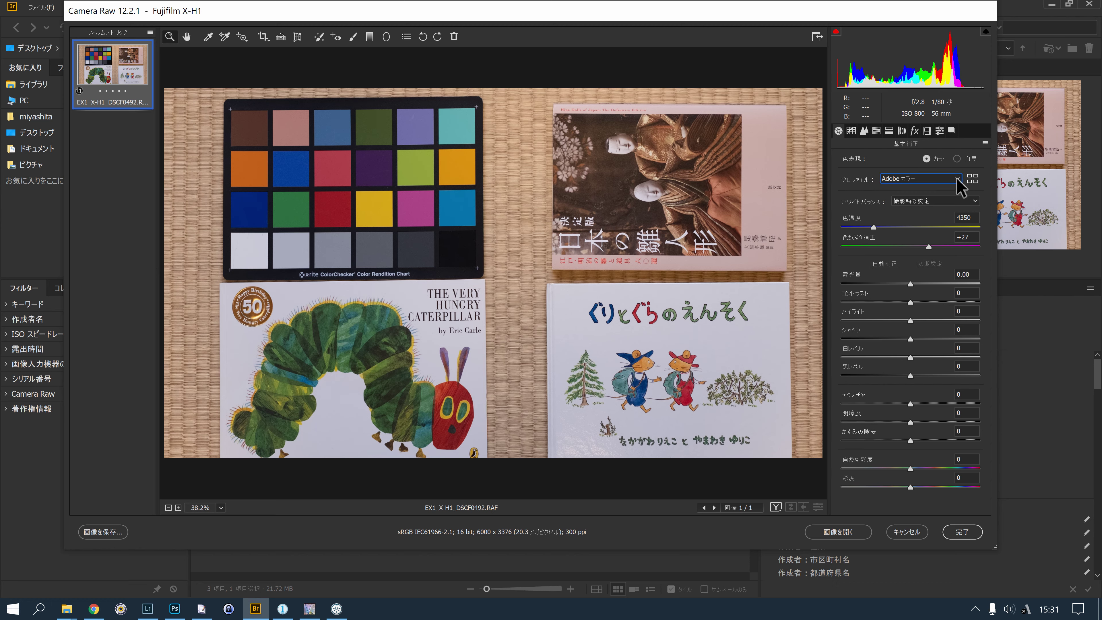
{"action": "left_click", "coordinate": [972, 178]}
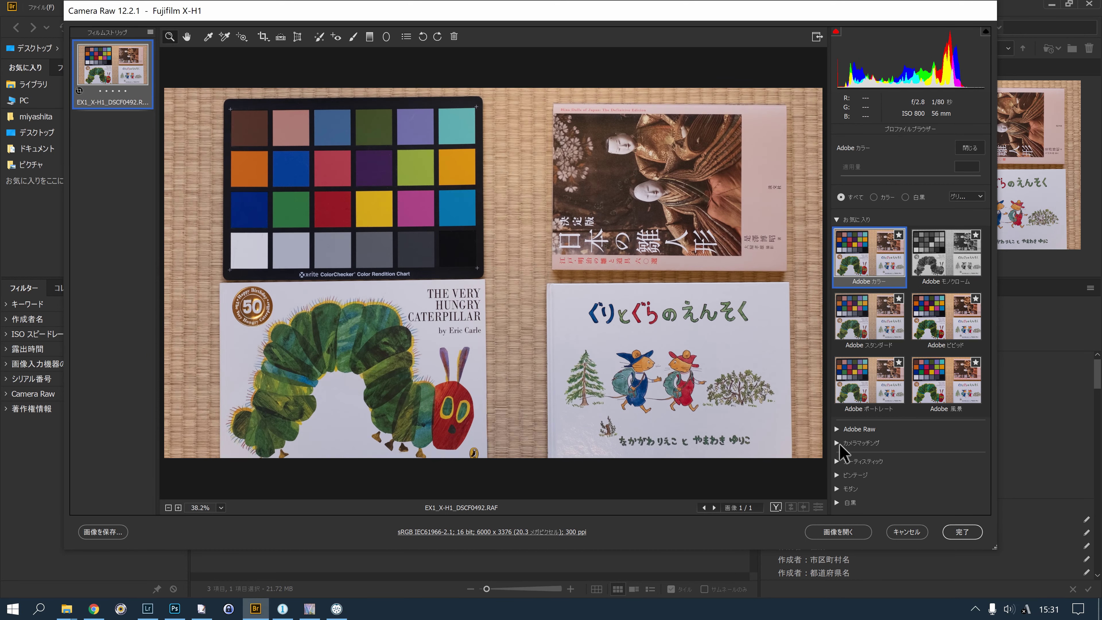
{"action": "left_click", "coordinate": [837, 443]}
{"action": "scroll", "coordinate": [911, 450], "scroll_direction": "down", "scroll_amount": 2}
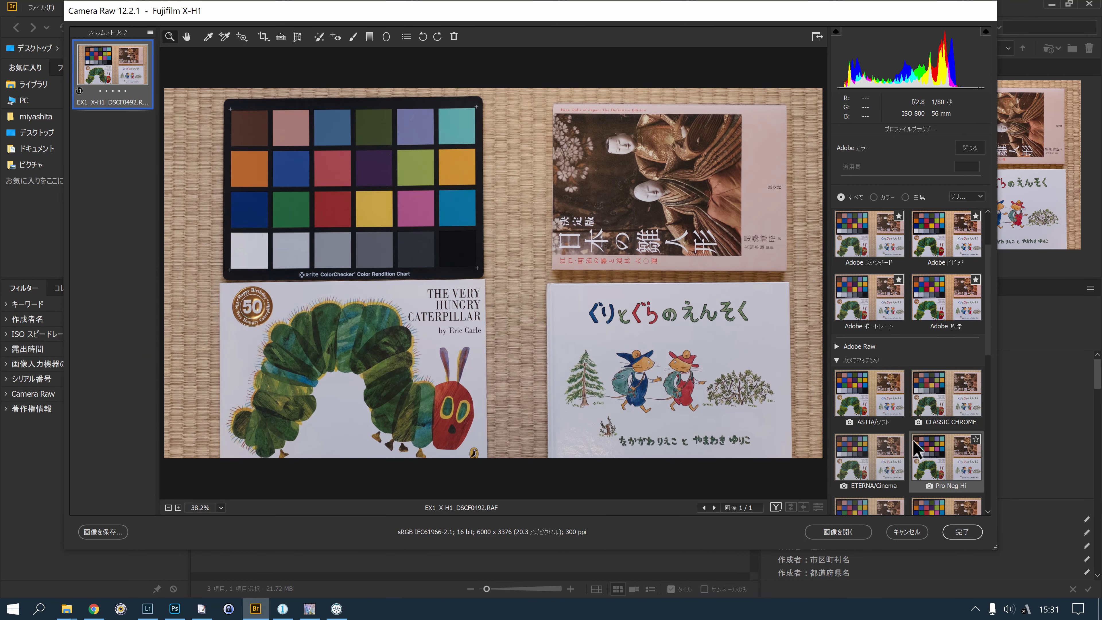
{"action": "scroll", "coordinate": [913, 437], "scroll_direction": "down", "scroll_amount": 3}
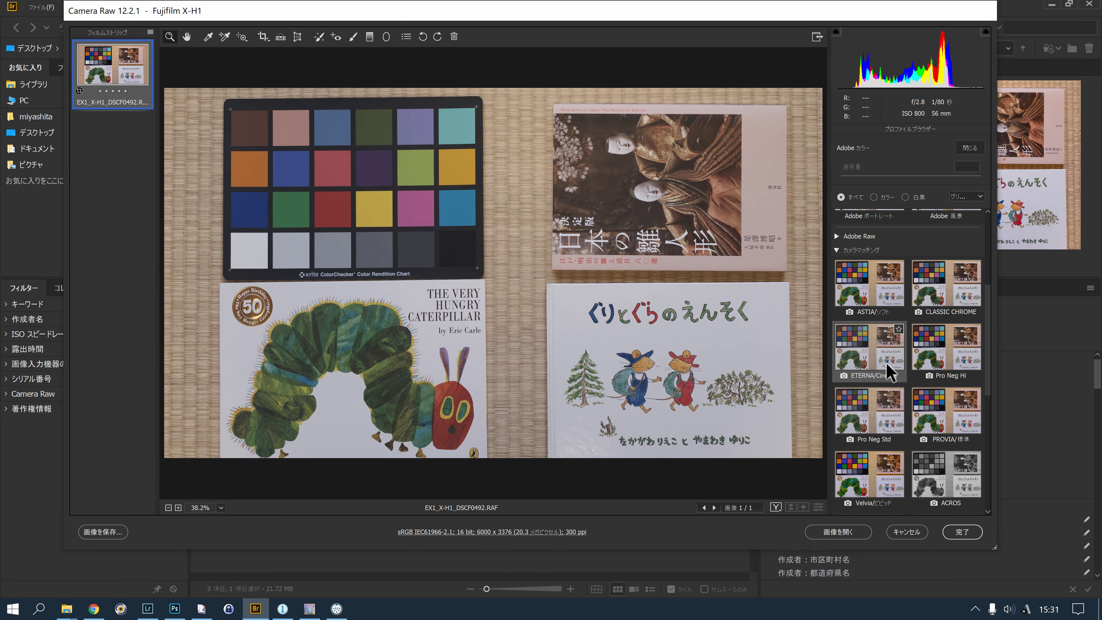
{"action": "left_click", "coordinate": [962, 532]}
{"action": "left_click", "coordinate": [332, 111]}
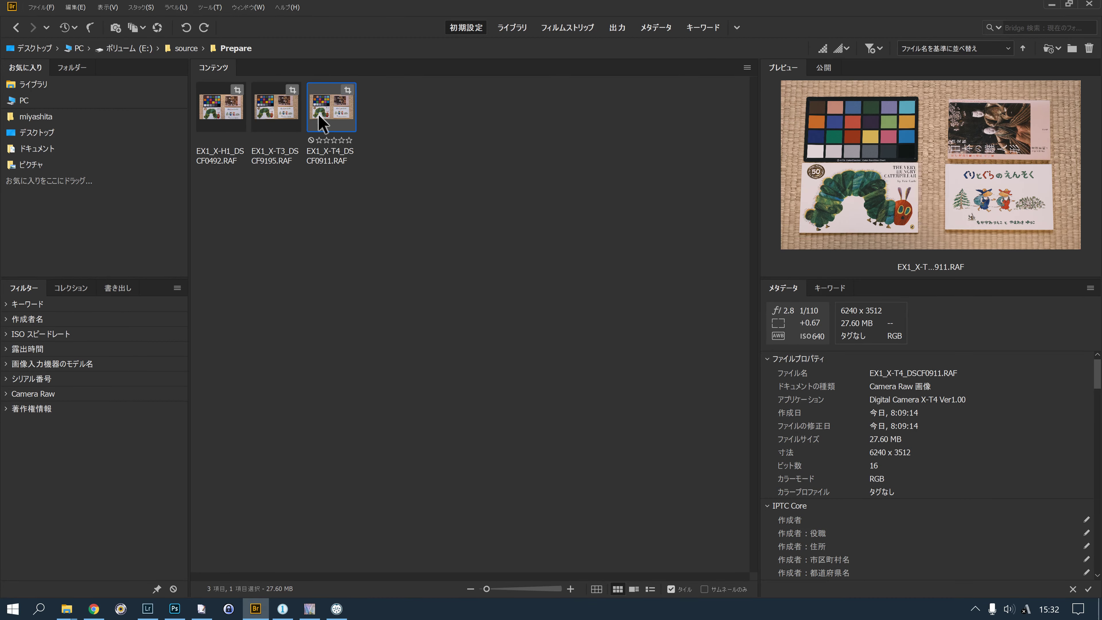
Open the X-T4 RAF in Camera Raw and scroll its Camera Matching profiles, including BLEACH BYPASS and CLASSIC Neg.
{"action": "right_click", "coordinate": [319, 115]}
{"action": "left_click", "coordinate": [385, 152]}
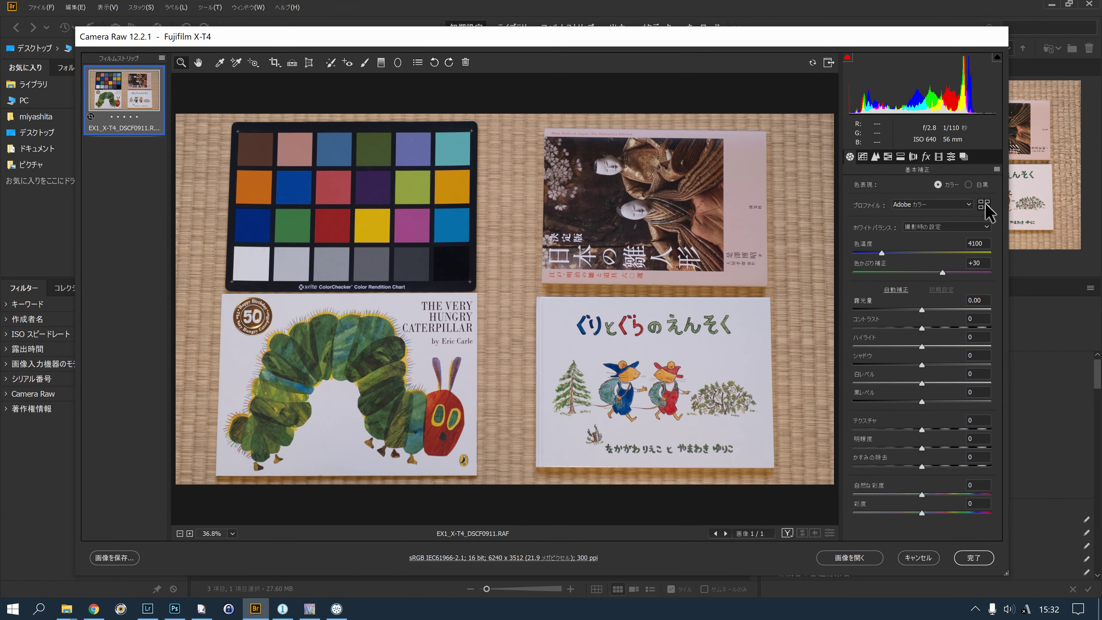
{"action": "left_click", "coordinate": [985, 205]}
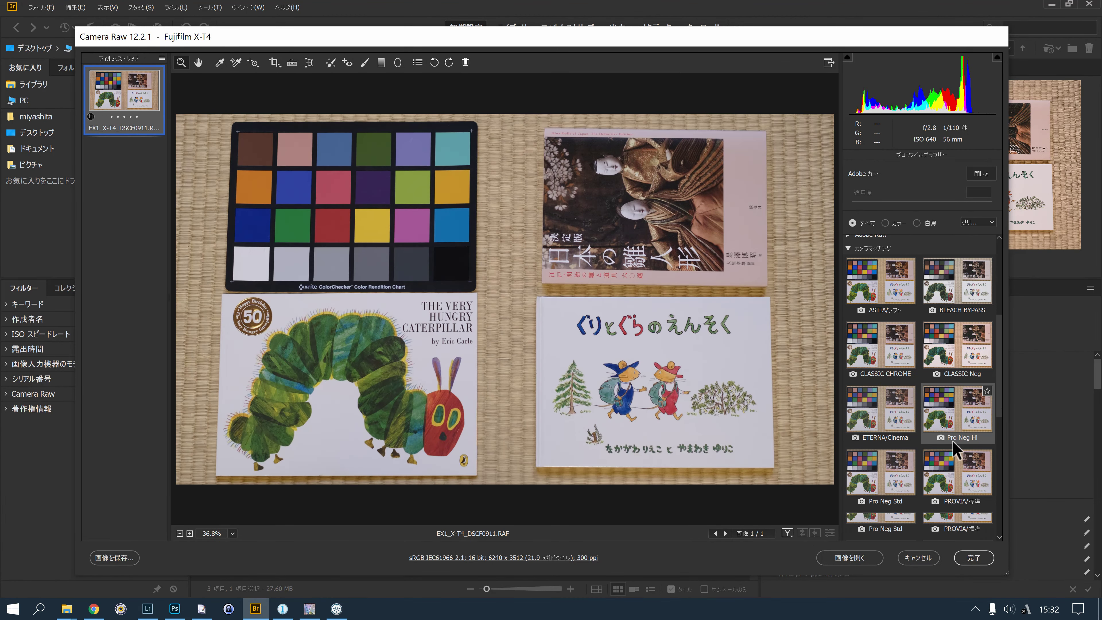
{"action": "scroll", "coordinate": [954, 365], "scroll_direction": "down", "scroll_amount": 2}
{"action": "scroll", "coordinate": [955, 304], "scroll_direction": "down", "scroll_amount": 2}
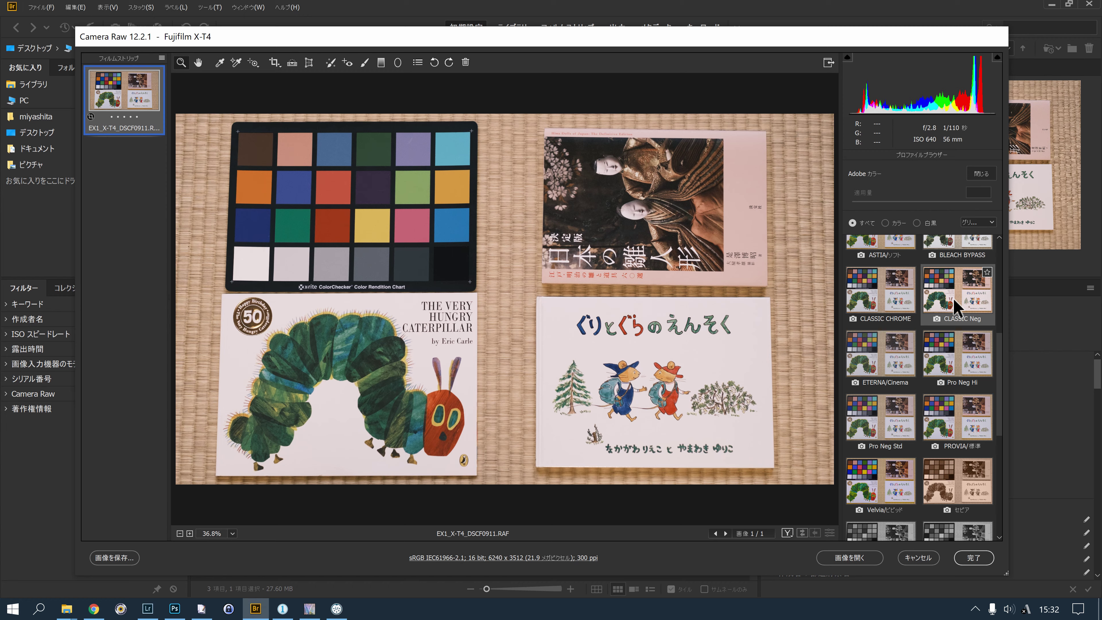
{"action": "scroll", "coordinate": [958, 312], "scroll_direction": "up", "scroll_amount": 1}
{"action": "scroll", "coordinate": [956, 332], "scroll_direction": "up", "scroll_amount": 1}
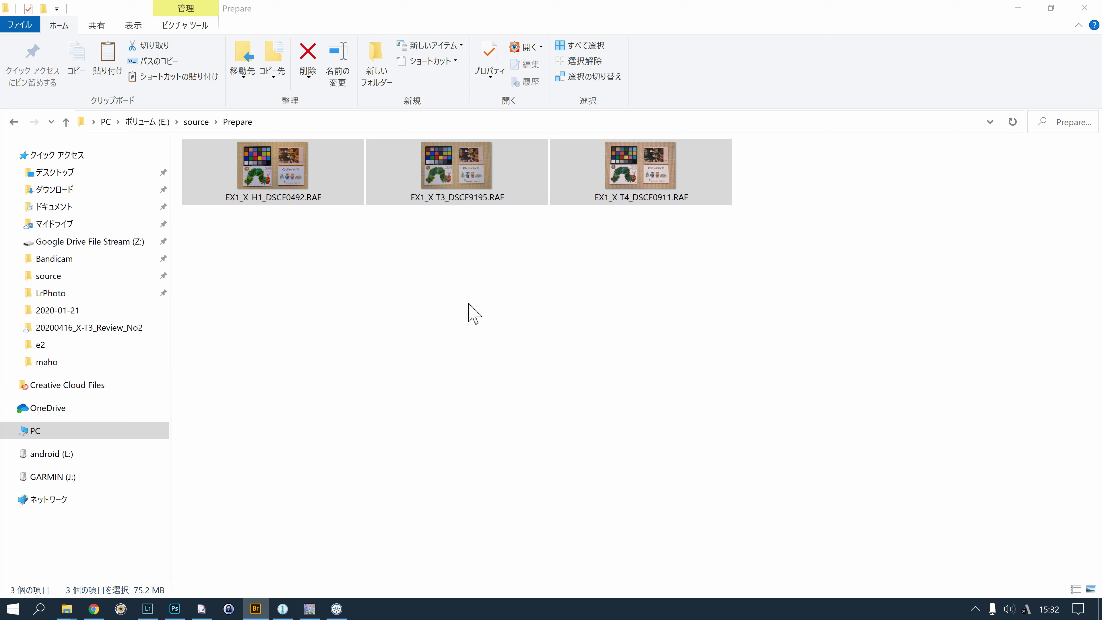
Switch to Chrome's Adobe blog article on Lightroom and Camera Raw profiles.
{"action": "left_click_drag", "start_coordinate": [637, 278], "coordinate": [283, 175]}
{"action": "left_click", "coordinate": [491, 351]}
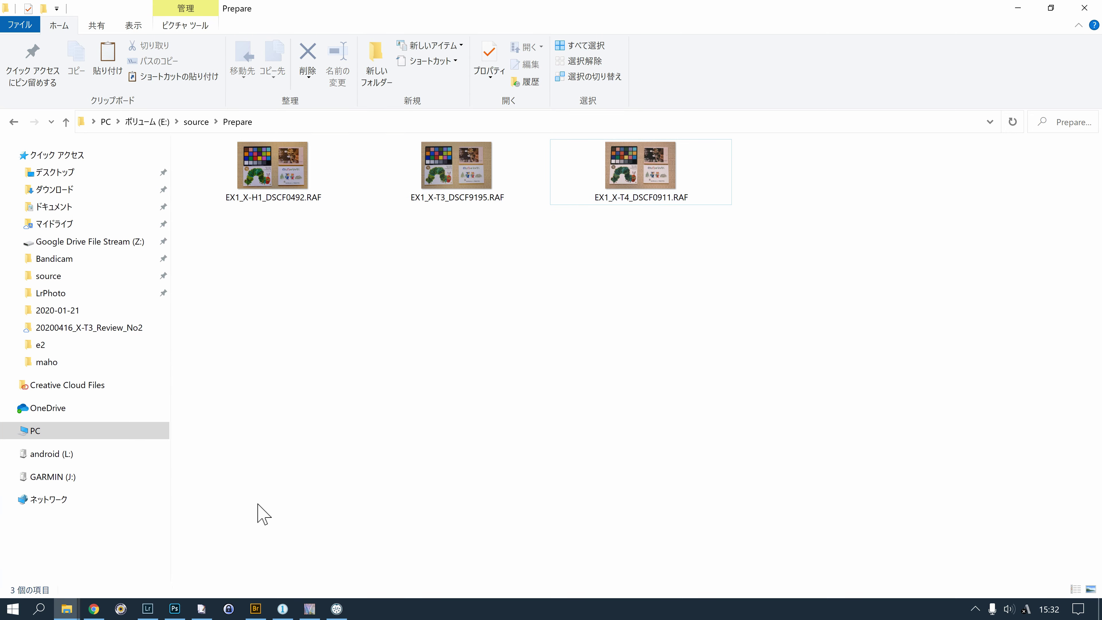
{"action": "left_click", "coordinate": [94, 609]}
{"action": "left_click", "coordinate": [438, 13]}
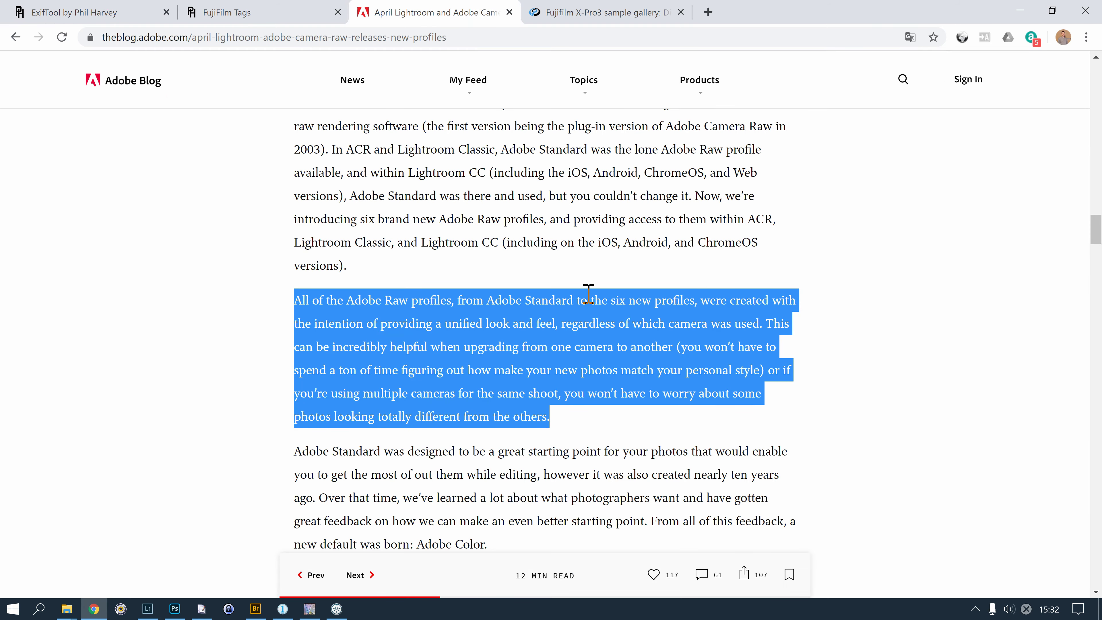
{"action": "scroll", "coordinate": [523, 368], "scroll_direction": "up", "scroll_amount": 5}
{"action": "scroll", "coordinate": [538, 347], "scroll_direction": "up", "scroll_amount": 5}
{"action": "scroll", "coordinate": [552, 418], "scroll_direction": "up", "scroll_amount": 5}
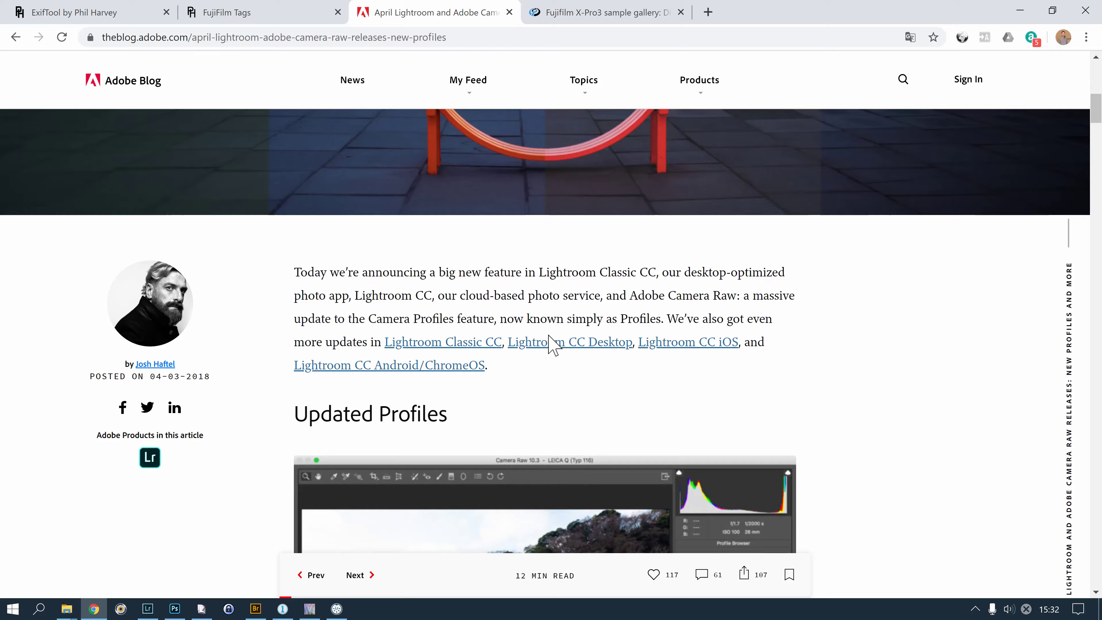
{"action": "scroll", "coordinate": [551, 344], "scroll_direction": "up", "scroll_amount": 5}
{"action": "scroll", "coordinate": [562, 350], "scroll_direction": "down", "scroll_amount": 15}
{"action": "scroll", "coordinate": [561, 344], "scroll_direction": "up", "scroll_amount": 8}
{"action": "scroll", "coordinate": [562, 345], "scroll_direction": "up", "scroll_amount": 10}
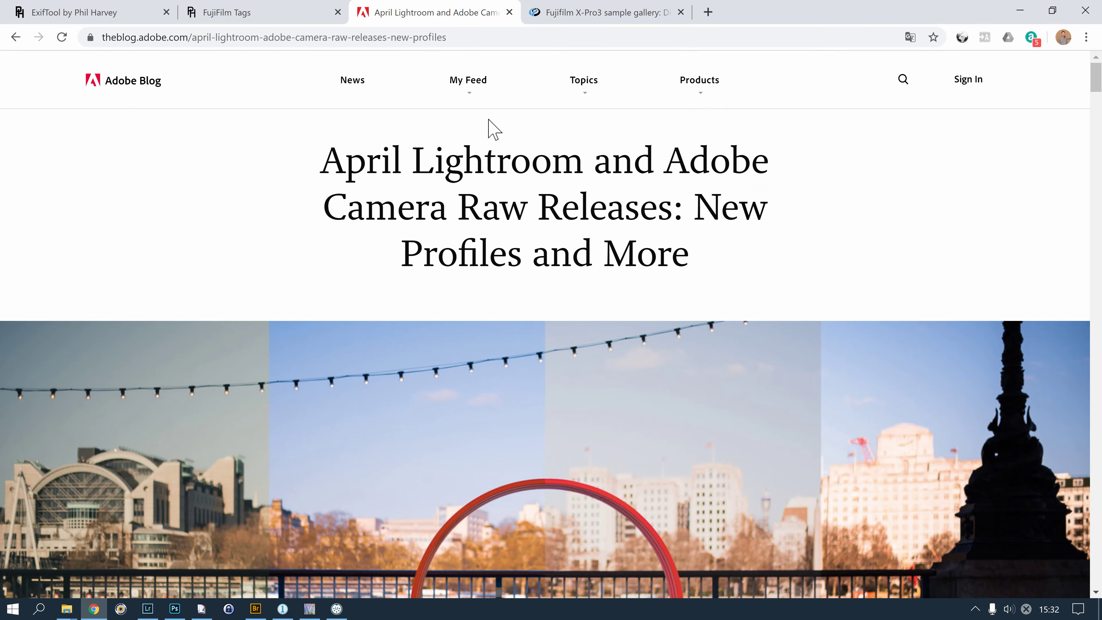
Highlight the Adobe Raw profiles unified-look paragraph and zoom the page to 125%.
{"action": "scroll", "coordinate": [677, 460], "scroll_direction": "down", "scroll_amount": 8}
{"action": "scroll", "coordinate": [636, 454], "scroll_direction": "down", "scroll_amount": 10}
{"action": "scroll", "coordinate": [640, 458], "scroll_direction": "down", "scroll_amount": 5}
{"action": "triple_click", "coordinate": [546, 439]}
{"action": "scroll", "coordinate": [564, 452], "scroll_direction": "down", "scroll_amount": 2}
{"action": "scroll", "coordinate": [634, 443], "scroll_direction": "down", "scroll_amount": 2}
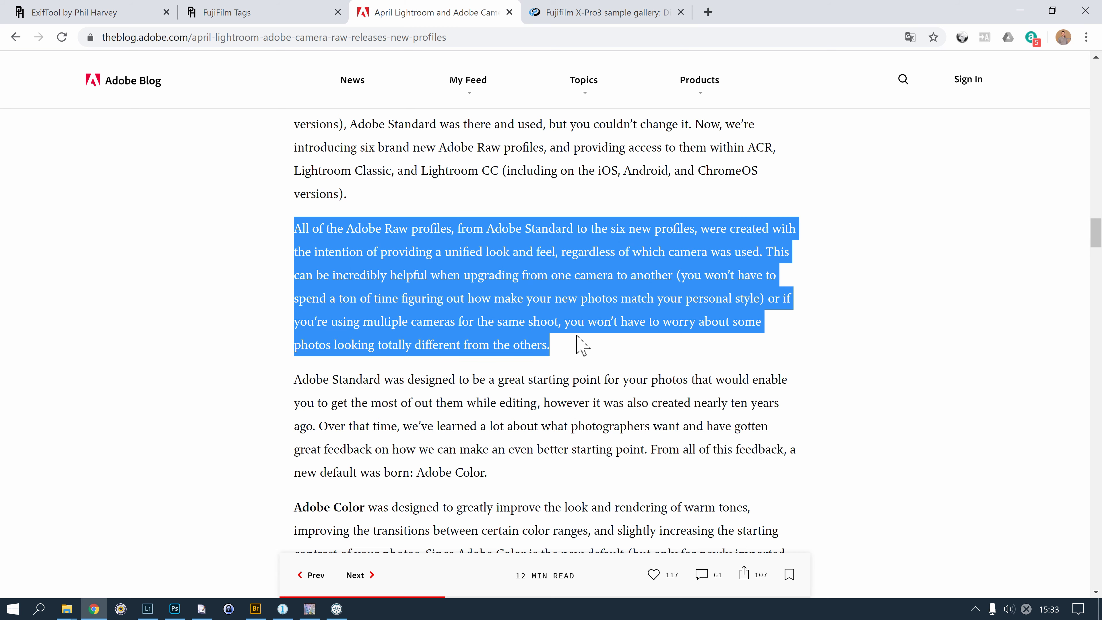
{"action": "key", "text": "ctrl+plus"}
{"action": "key", "text": "ctrl+plus"}
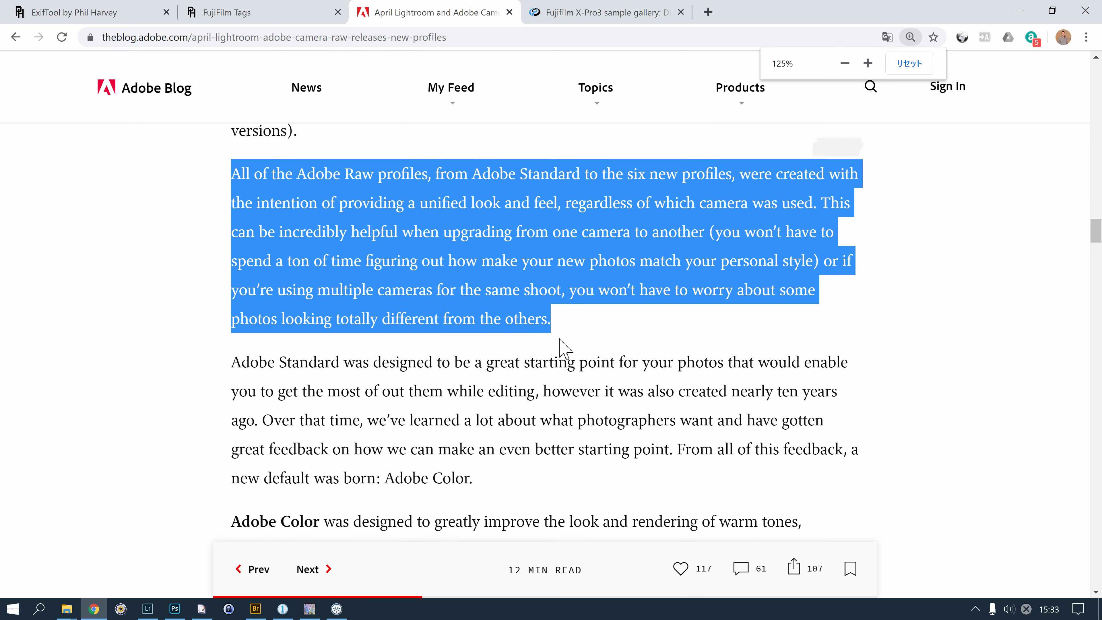
{"action": "scroll", "coordinate": [559, 347], "scroll_direction": "up", "scroll_amount": 1}
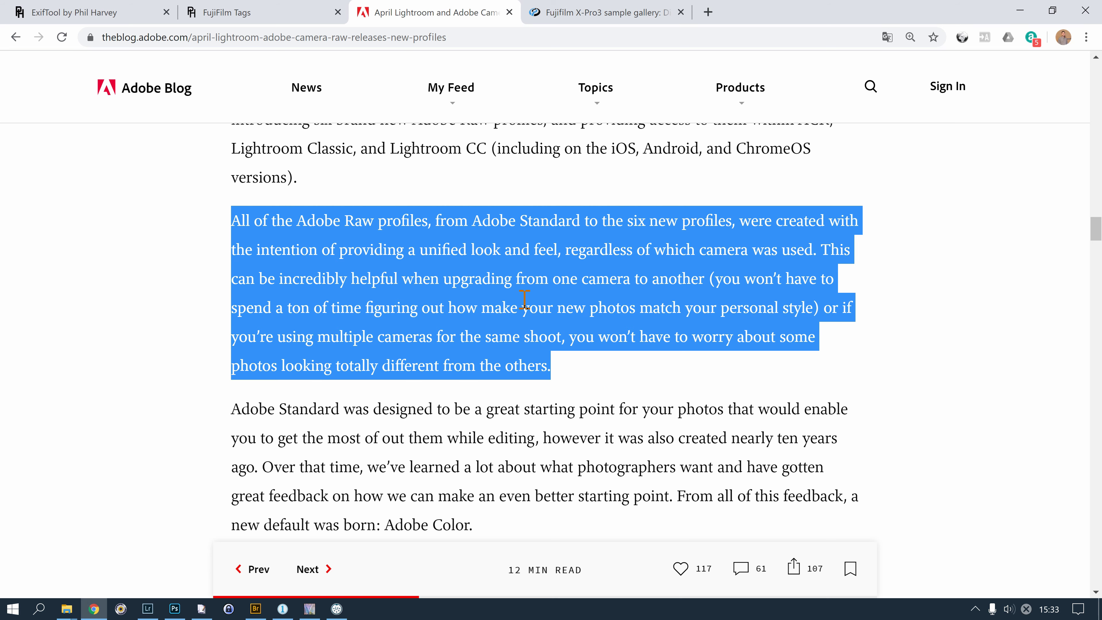
Open EX1_X-H1_DSCF0492.RAF from Bridge in Camera Raw and view its profile list.
{"action": "left_click", "coordinate": [255, 608]}
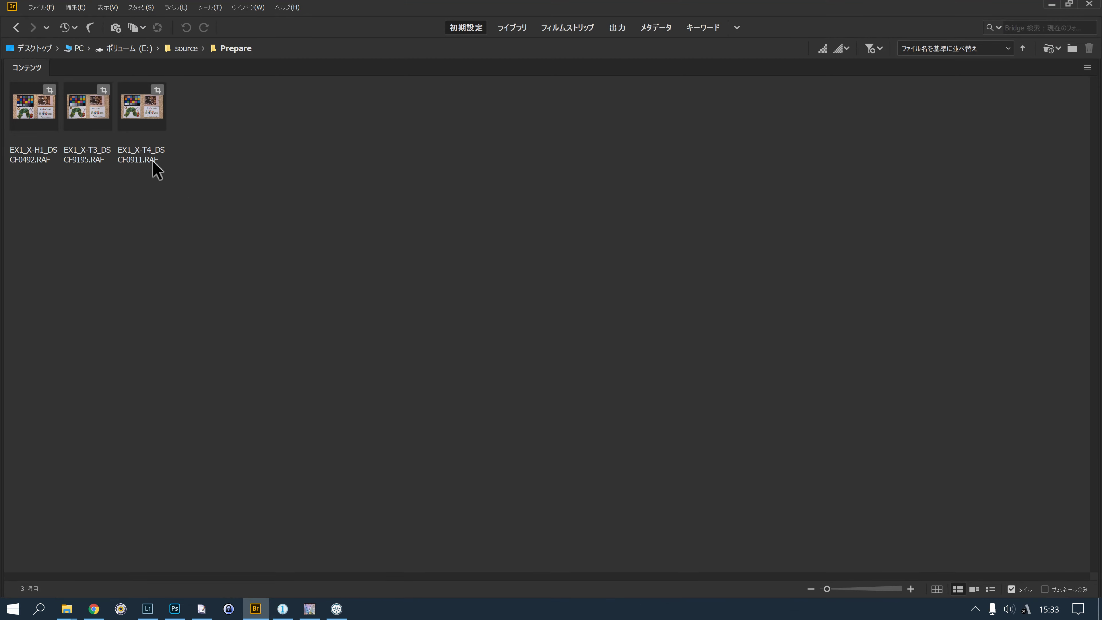
{"action": "right_click", "coordinate": [40, 105]}
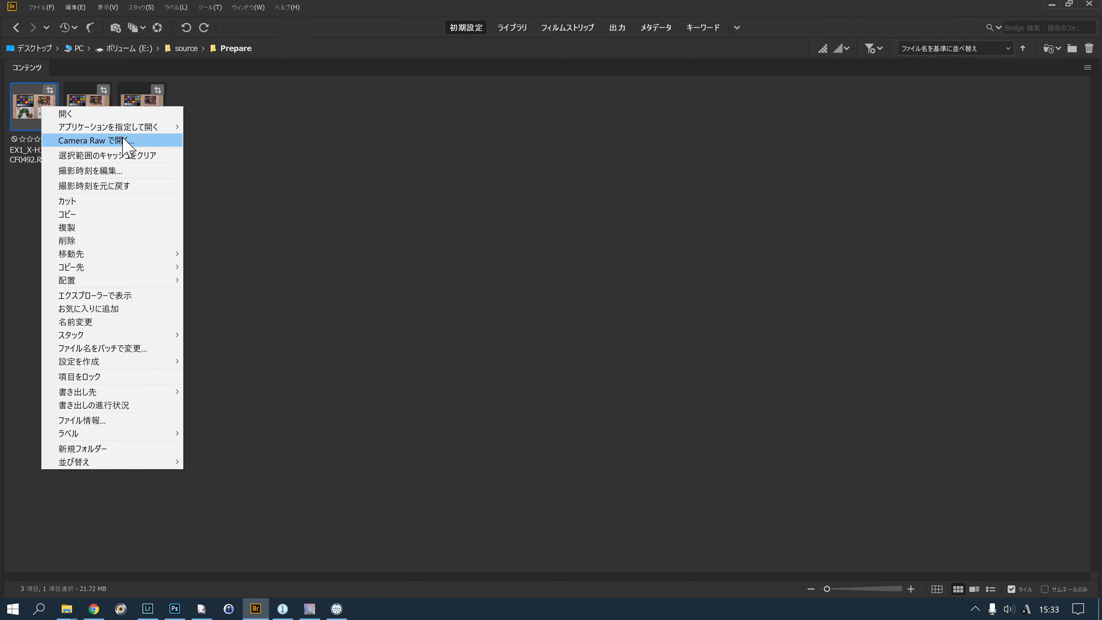
{"action": "left_click", "coordinate": [115, 140]}
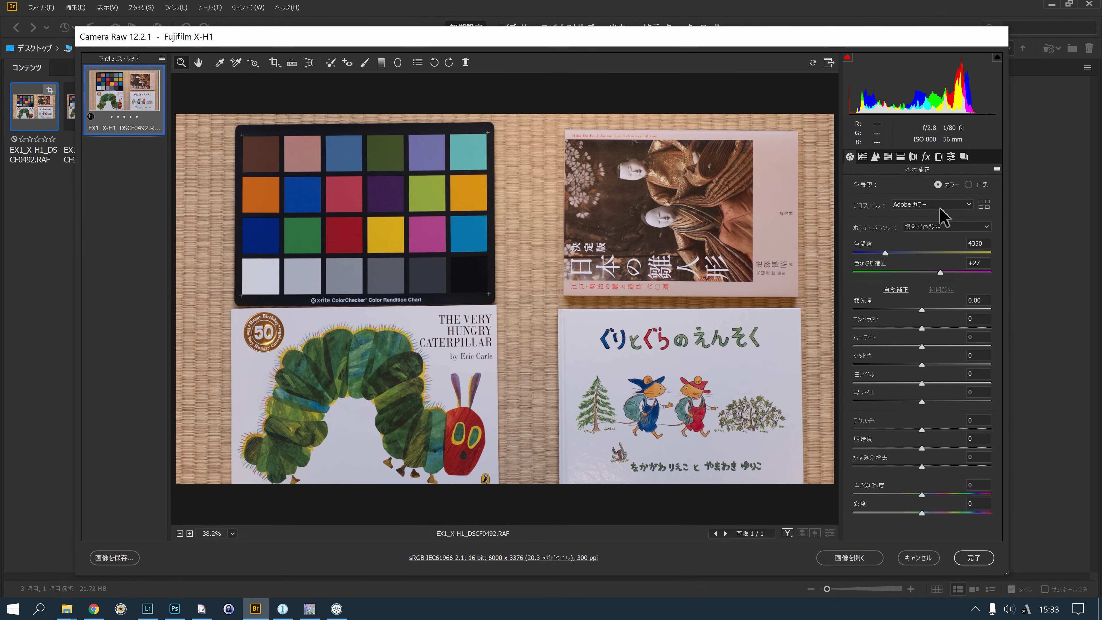
{"action": "left_click", "coordinate": [940, 208]}
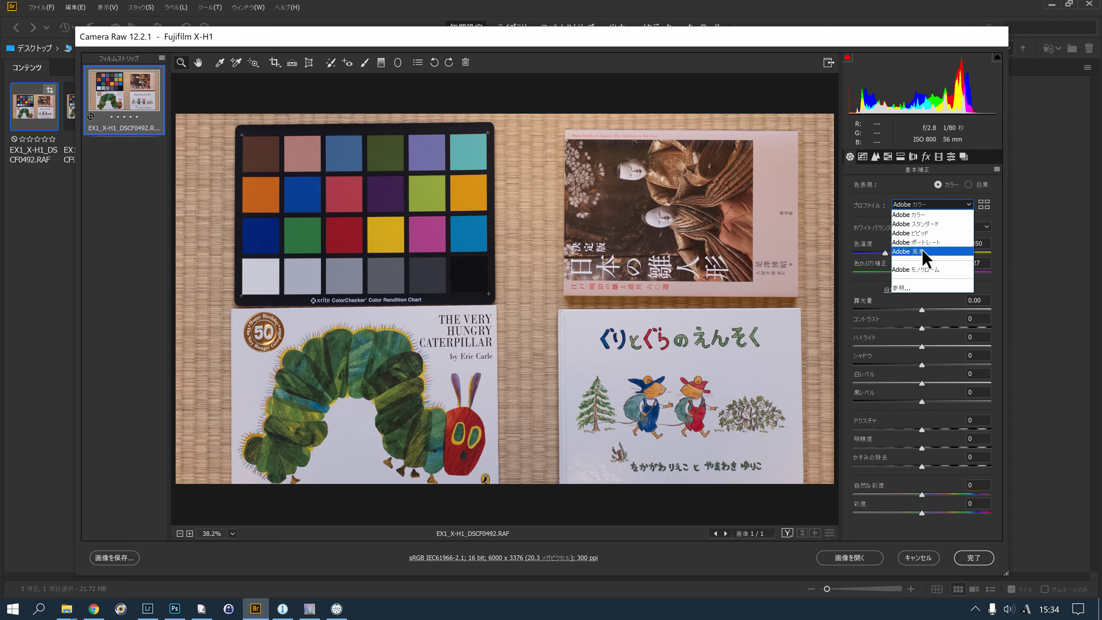
{"action": "left_click", "coordinate": [986, 208]}
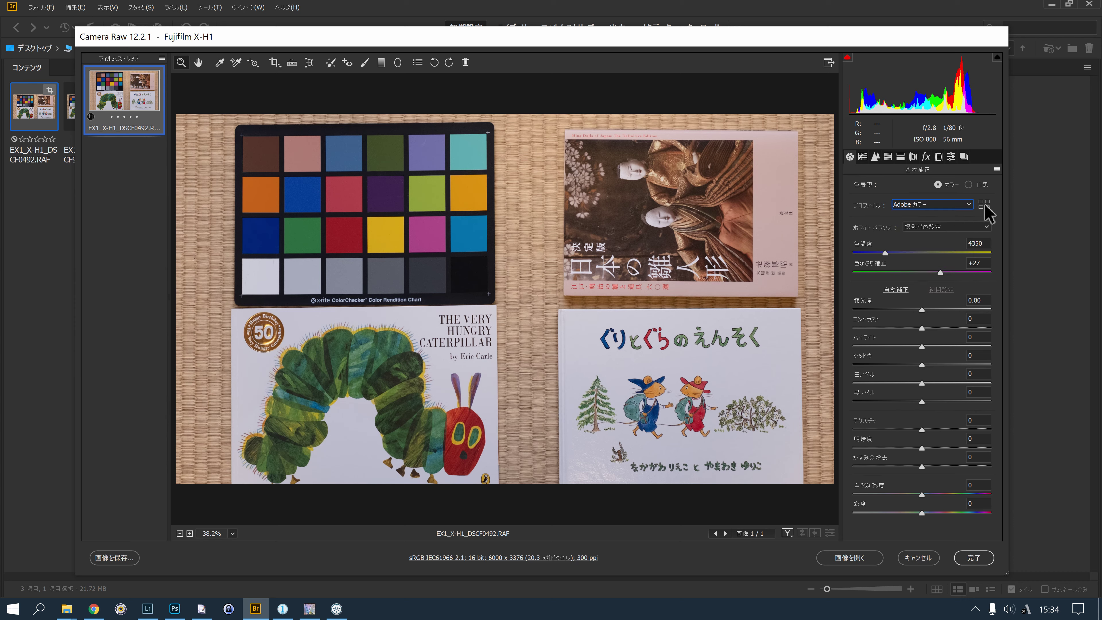
Preview the ACROS camera-matching profile, then cancel Camera Raw without saving.
{"action": "left_click", "coordinate": [984, 207]}
{"action": "left_click", "coordinate": [849, 469]}
{"action": "scroll", "coordinate": [933, 456], "scroll_direction": "down", "scroll_amount": 5}
{"action": "left_click", "coordinate": [941, 471]}
{"action": "scroll", "coordinate": [942, 477], "scroll_direction": "up", "scroll_amount": 1}
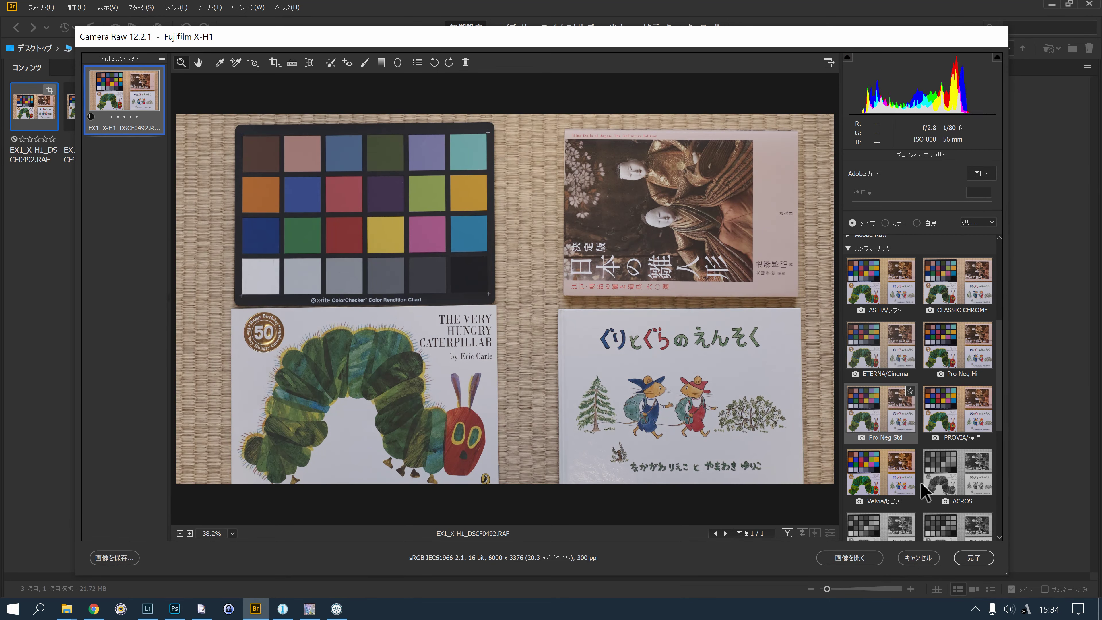
{"action": "left_click", "coordinate": [913, 559]}
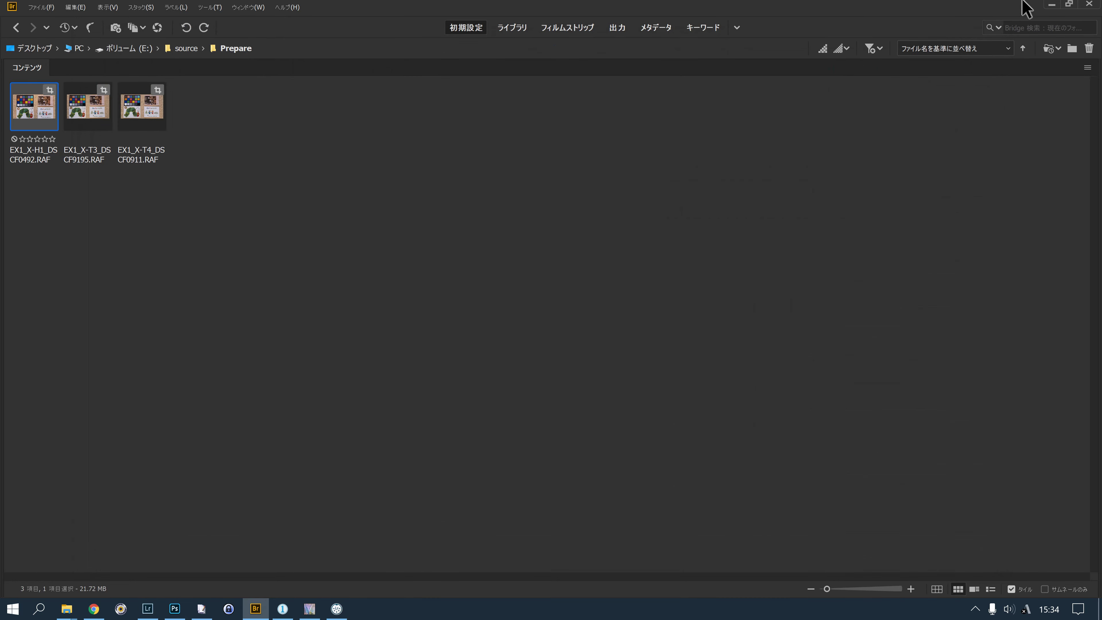
Minimize Bridge and close Chrome's Adobe blog tab, returning to the ExifTool homepage.
{"action": "left_click", "coordinate": [1052, 4]}
{"action": "left_click", "coordinate": [315, 236]}
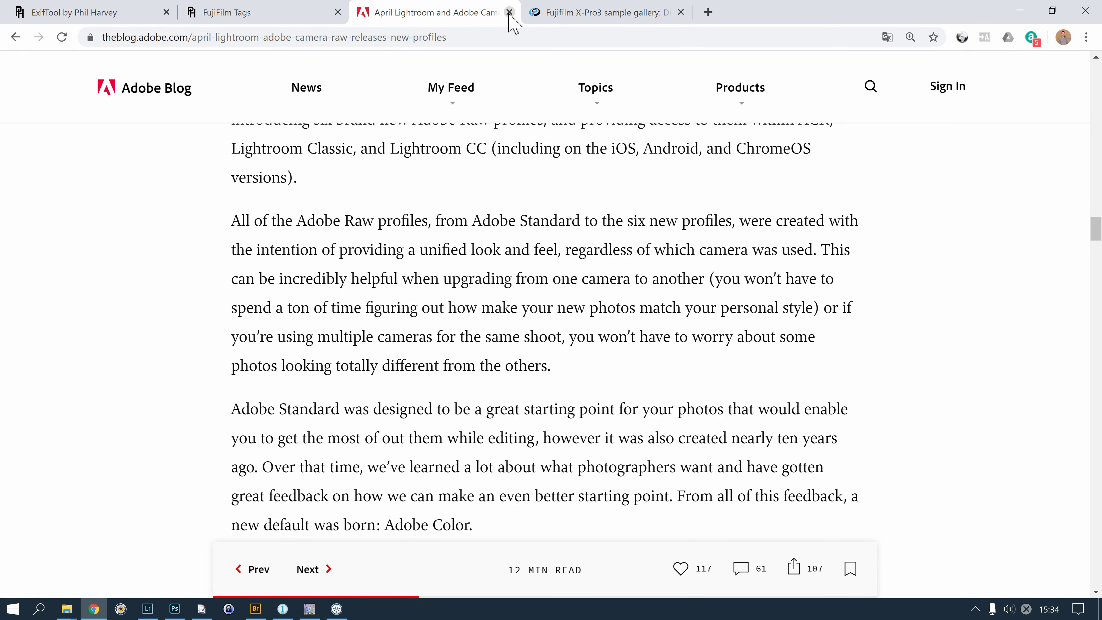
{"action": "left_click", "coordinate": [509, 12]}
{"action": "left_click", "coordinate": [105, 12]}
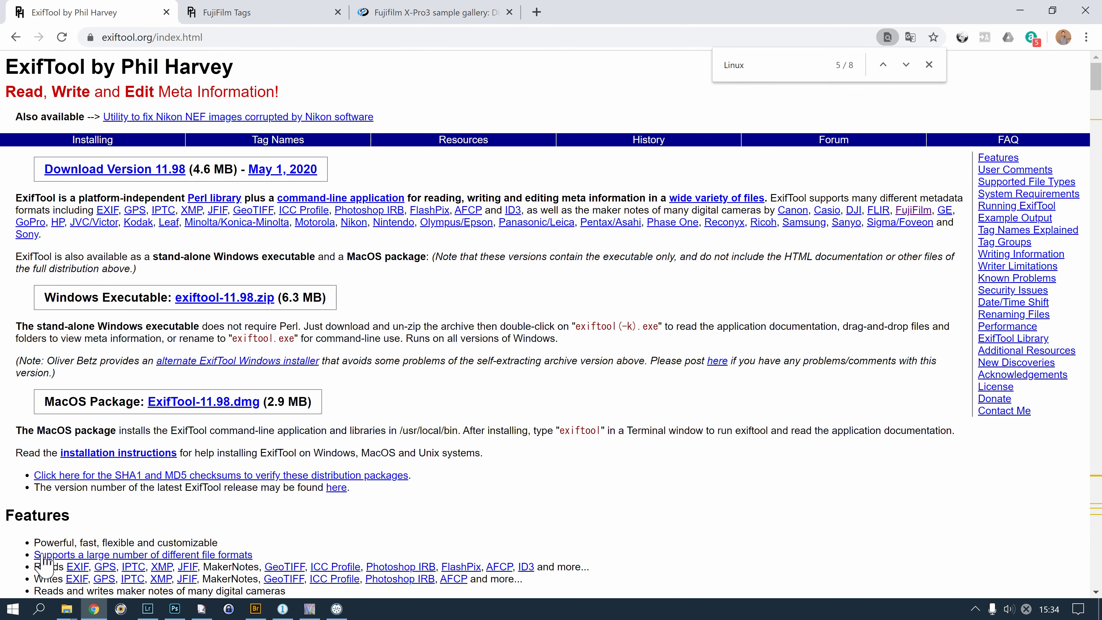
{"action": "left_click", "coordinate": [66, 609]}
{"action": "mouse_move", "coordinate": [77, 551]}
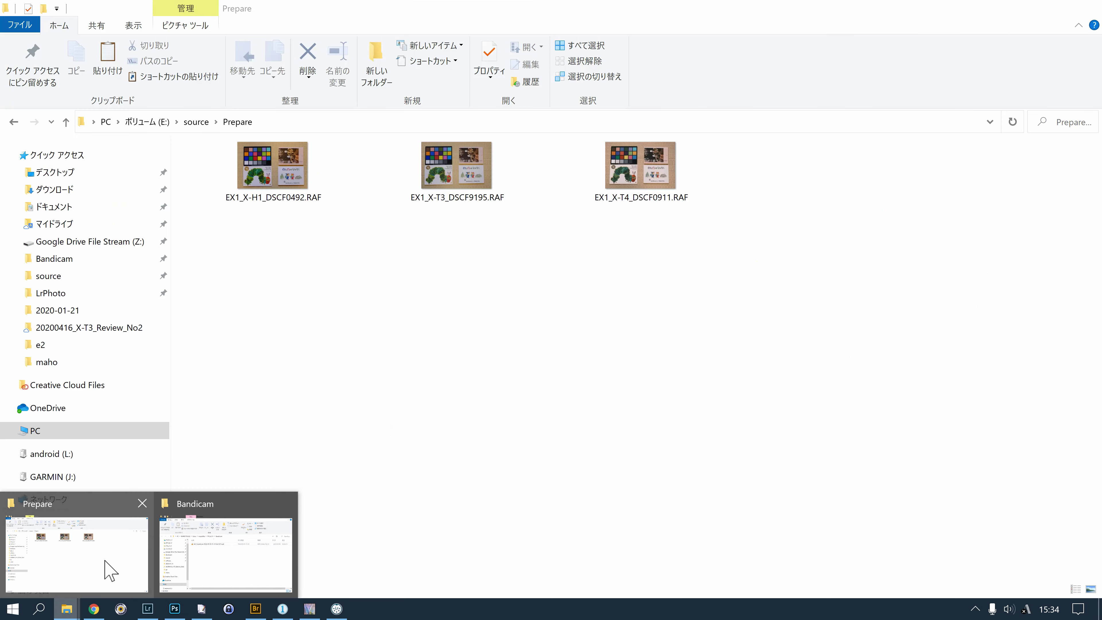
Go up to the source folder and open Properties for EX1_X-T3_DSCF9195.RAF.
{"action": "left_click", "coordinate": [109, 570]}
{"action": "left_click", "coordinate": [197, 122]}
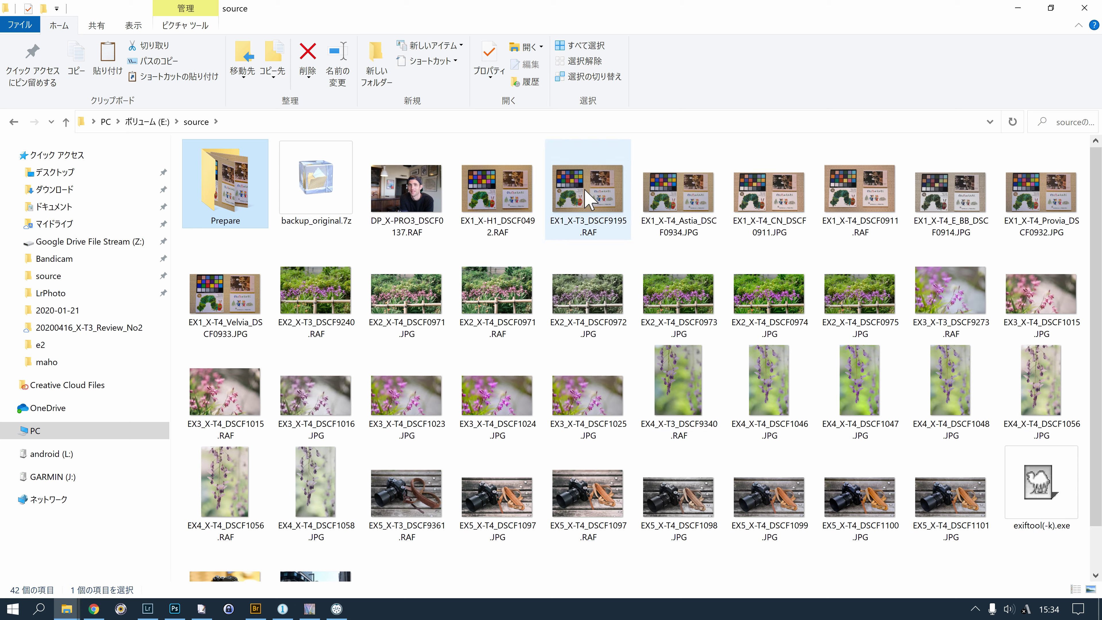
{"action": "left_click", "coordinate": [507, 207]}
{"action": "left_click", "coordinate": [569, 206]}
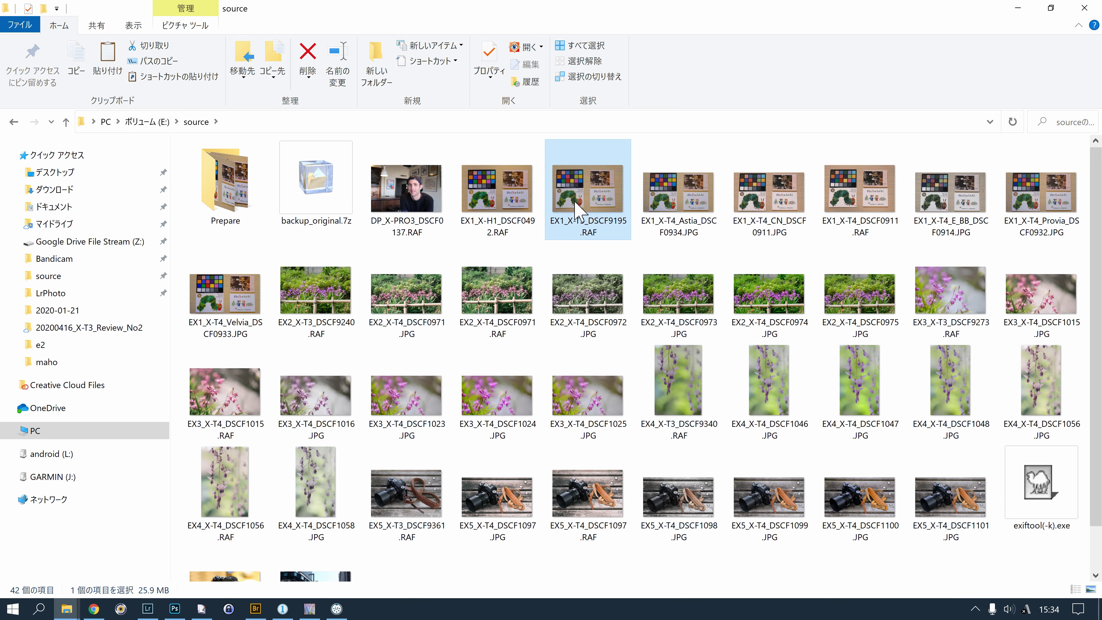
{"action": "right_click", "coordinate": [589, 201]}
{"action": "left_click", "coordinate": [648, 572]}
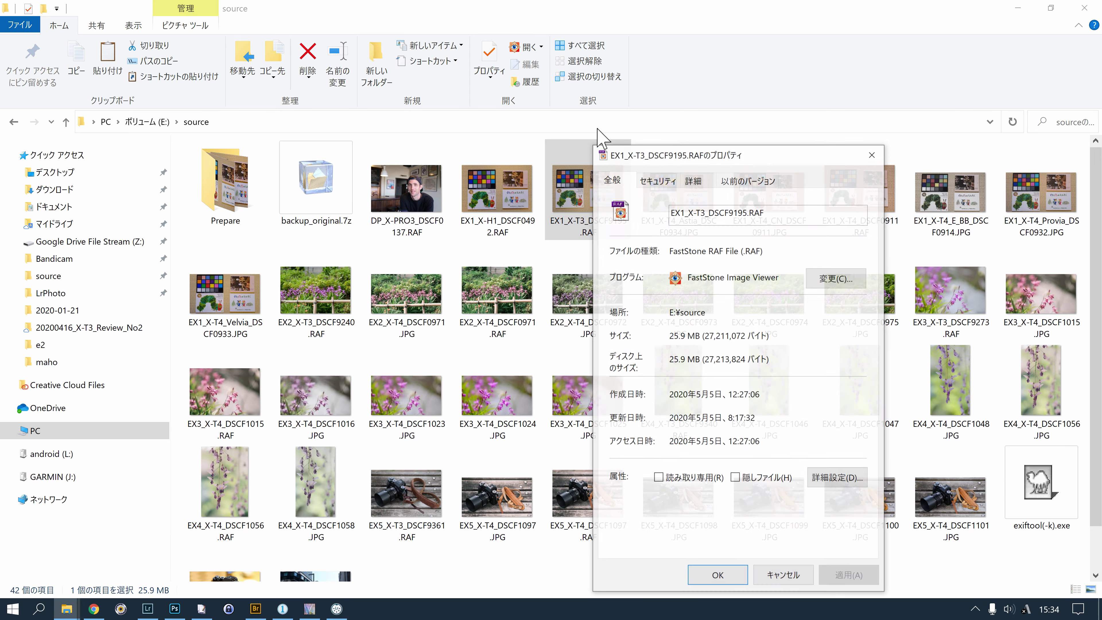
Check the Details tab's camera model value X-T3, then close the properties window.
{"action": "left_click", "coordinate": [585, 157]}
{"action": "left_click", "coordinate": [621, 156]}
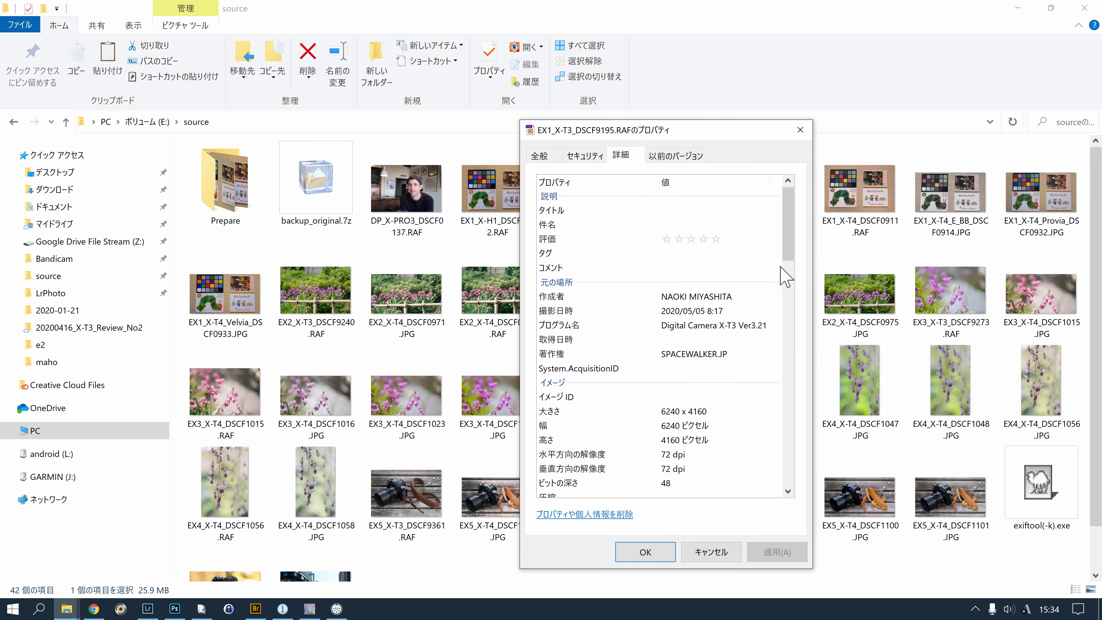
{"action": "scroll", "coordinate": [788, 282], "scroll_direction": "down", "scroll_amount": 2}
{"action": "scroll", "coordinate": [788, 283], "scroll_direction": "down", "scroll_amount": 2}
{"action": "scroll", "coordinate": [788, 295], "scroll_direction": "down", "scroll_amount": 1}
{"action": "left_click", "coordinate": [694, 379]}
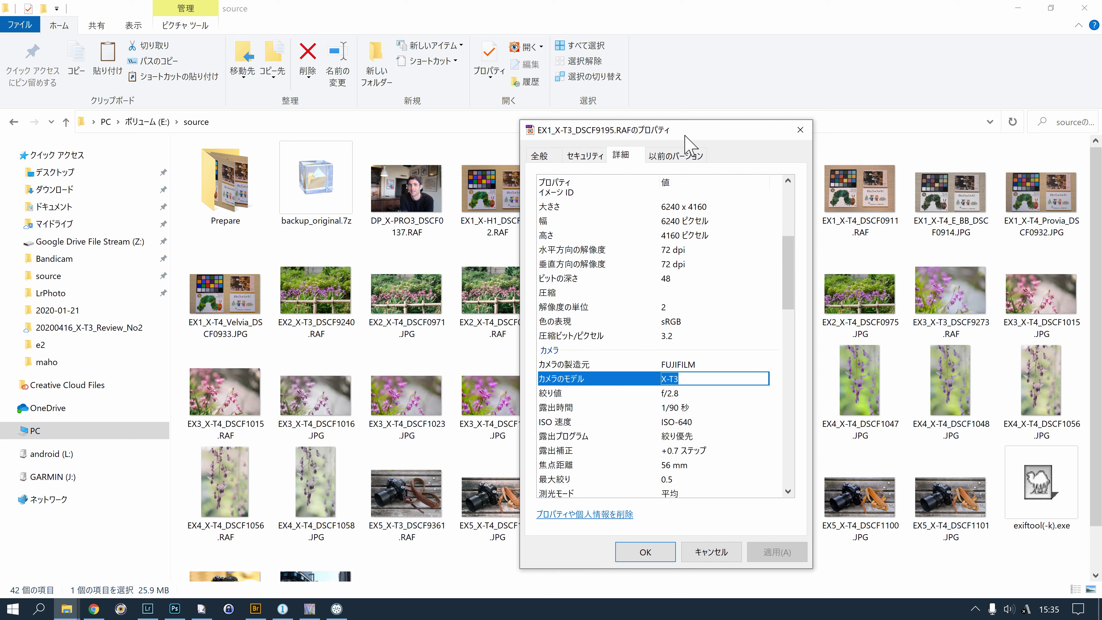
{"action": "left_click_drag", "start_coordinate": [686, 135], "coordinate": [665, 125]}
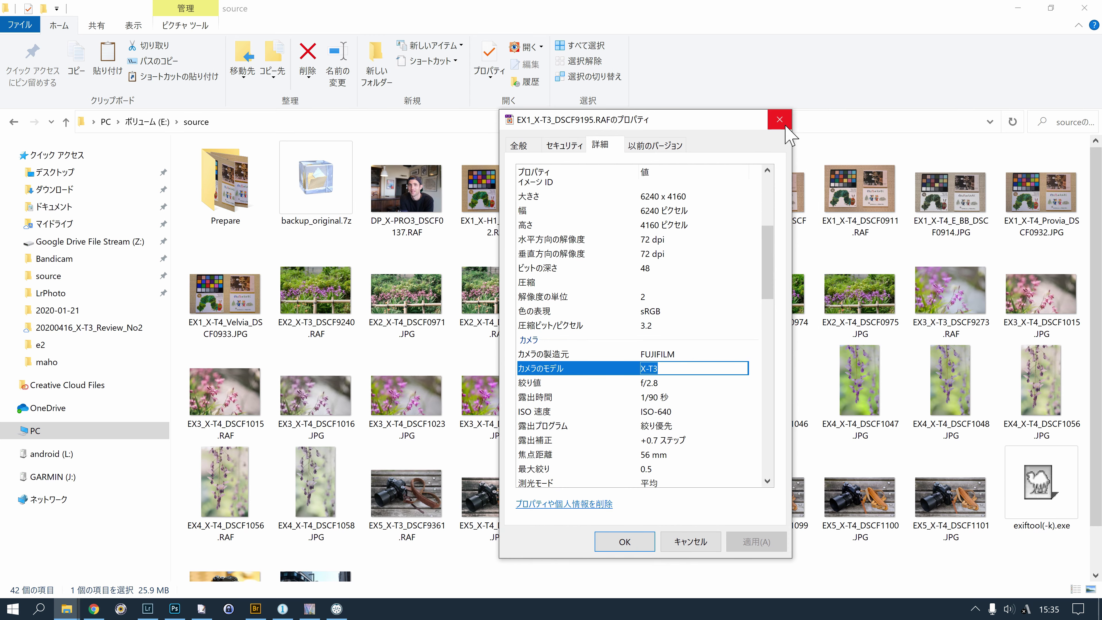
{"action": "left_click_drag", "start_coordinate": [717, 124], "coordinate": [726, 86]}
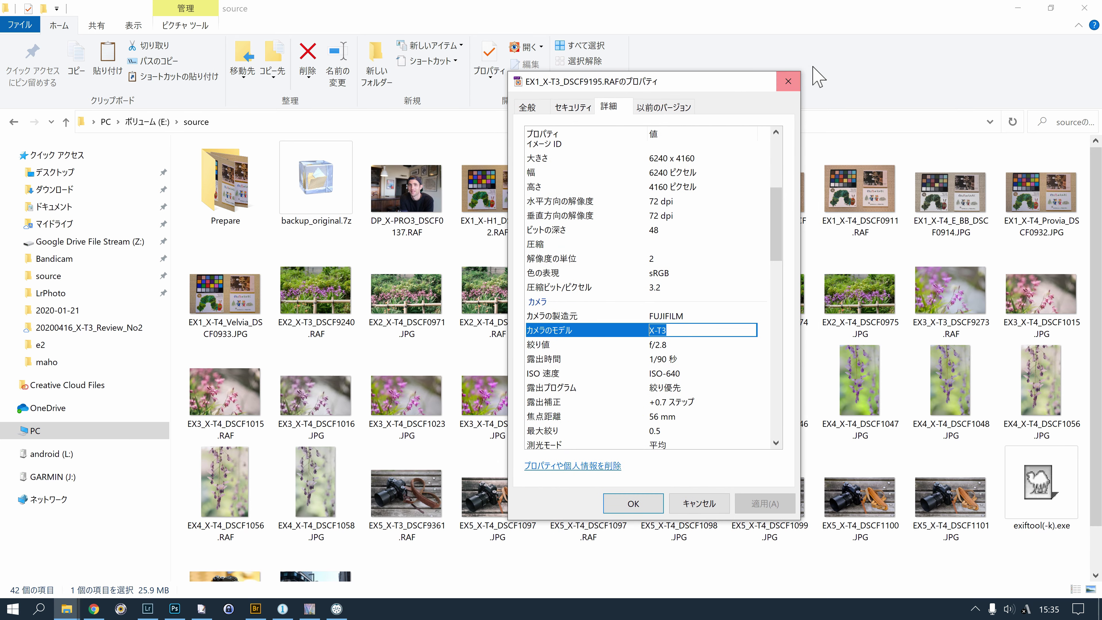
{"action": "left_click", "coordinate": [789, 81]}
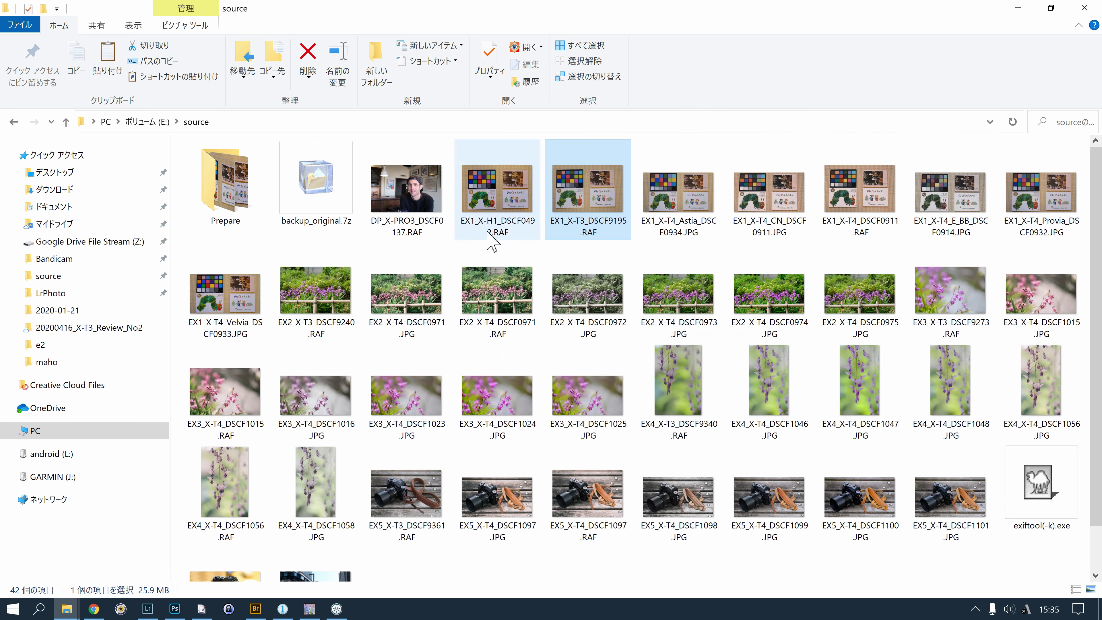
Click through the X-H1, X-T3, X-PRO3 RAF and Astia, EX2 X-T4 JPEG files in the source folder.
{"action": "left_click", "coordinate": [672, 233]}
{"action": "left_click", "coordinate": [538, 217]}
{"action": "left_click", "coordinate": [586, 217]}
{"action": "left_click", "coordinate": [676, 219]}
{"action": "left_click", "coordinate": [540, 212]}
{"action": "left_click", "coordinate": [586, 217]}
{"action": "left_click", "coordinate": [675, 215]}
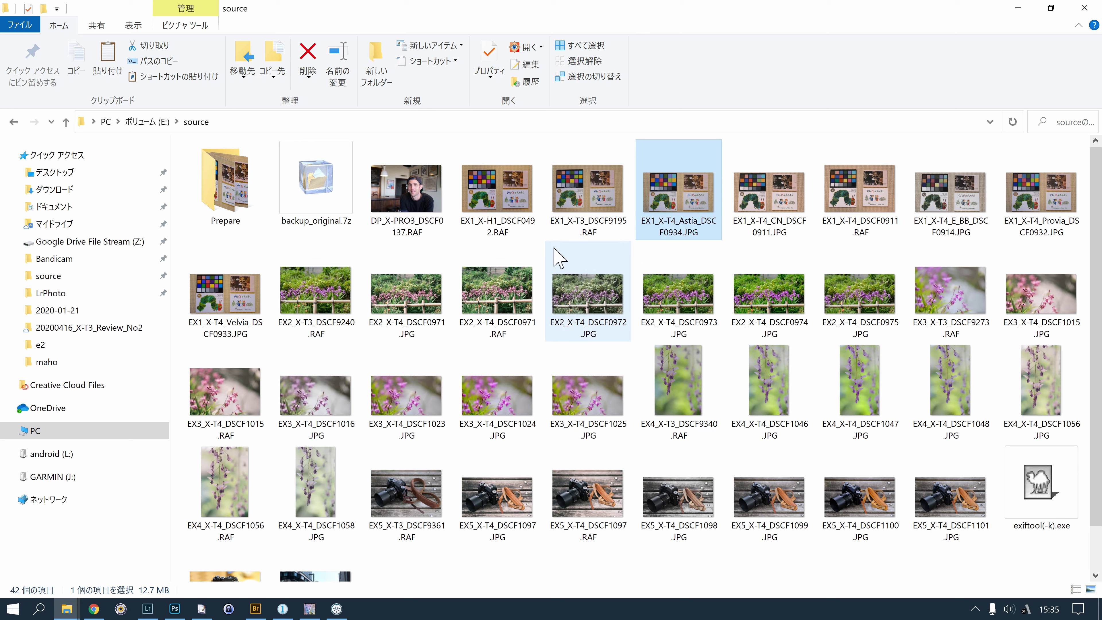
{"action": "left_click", "coordinate": [419, 204]}
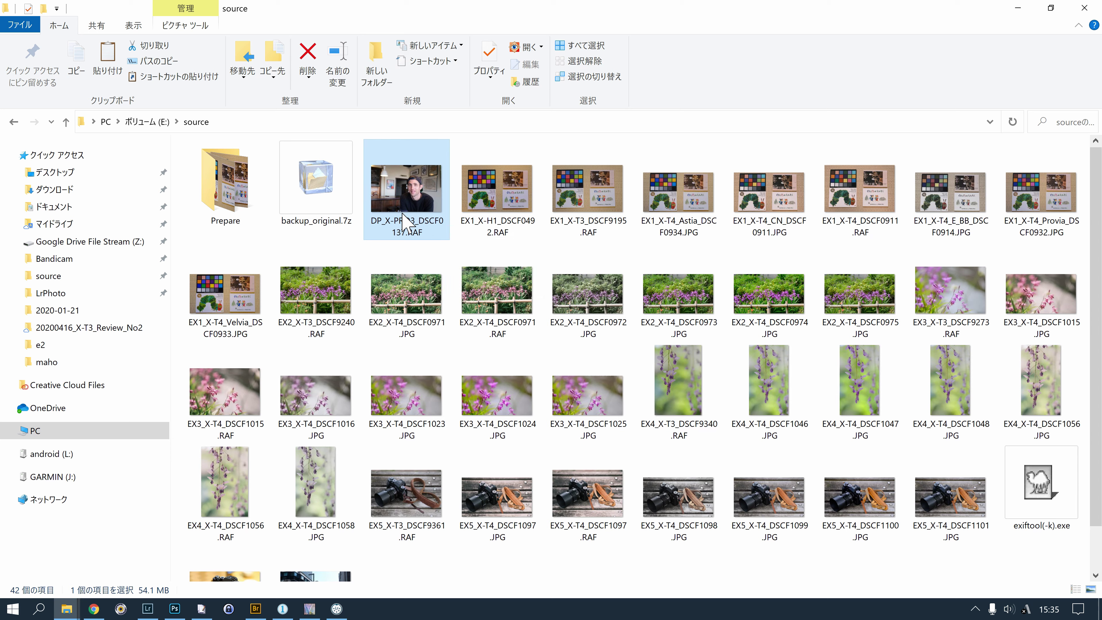
{"action": "mouse_move", "coordinate": [403, 200]}
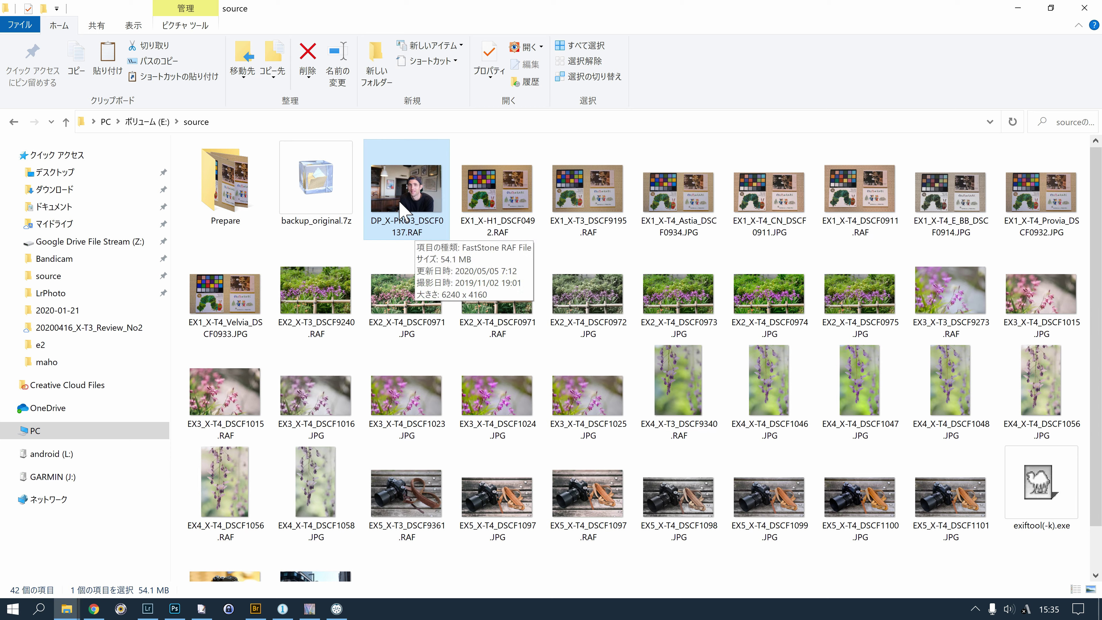
{"action": "left_click", "coordinate": [865, 330]}
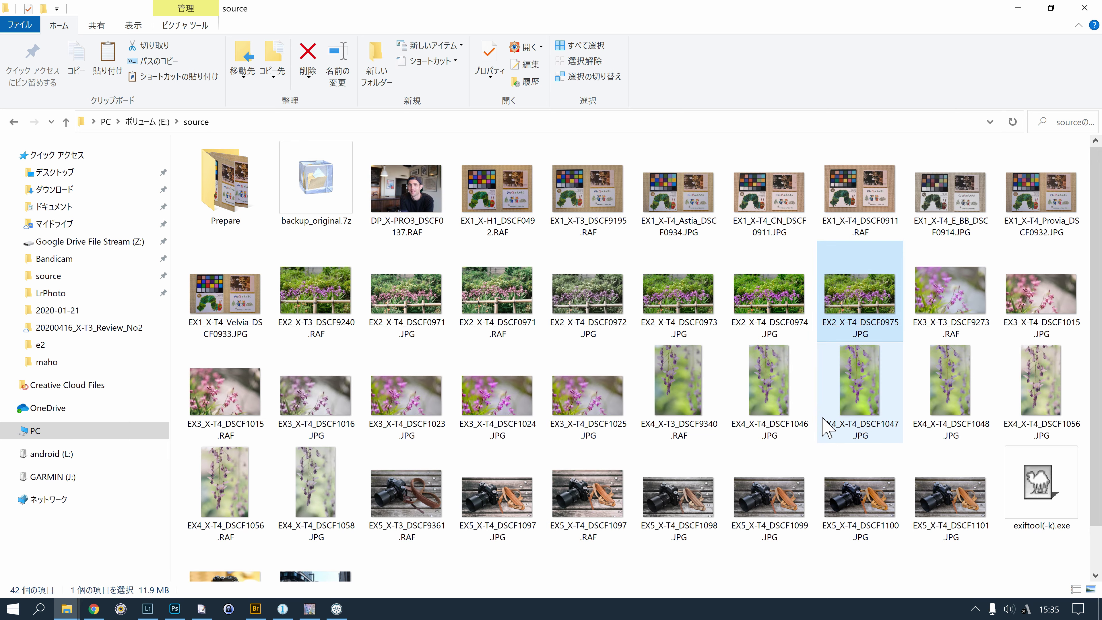
Scroll down and select the X-E2_DSCF0022 and X-E3_DSCF5706 RAF files.
{"action": "scroll", "coordinate": [727, 436], "scroll_direction": "down", "scroll_amount": 1}
{"action": "left_click", "coordinate": [227, 560]}
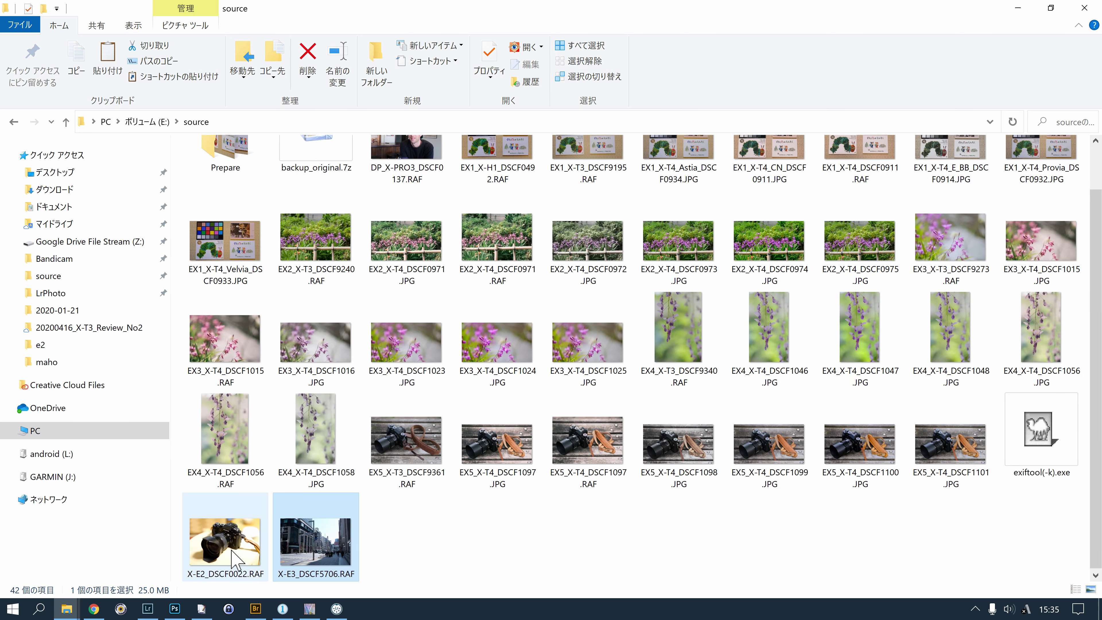
{"action": "left_click", "coordinate": [278, 551]}
{"action": "left_click", "coordinate": [216, 566]}
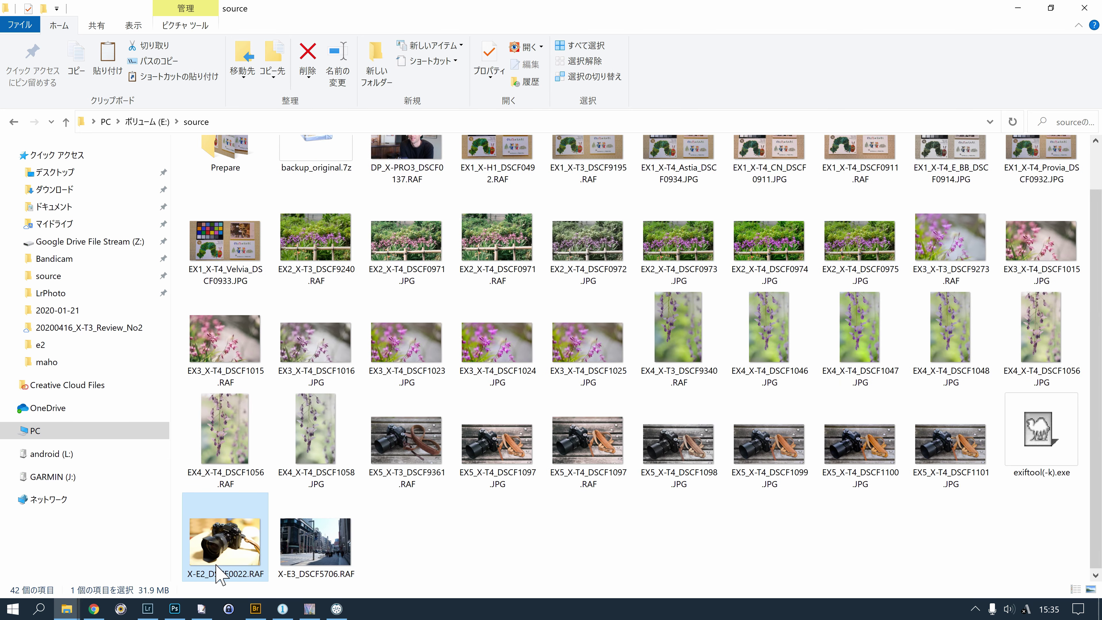
{"action": "left_click", "coordinate": [278, 564]}
{"action": "left_click_drag", "start_coordinate": [429, 564], "coordinate": [233, 540]}
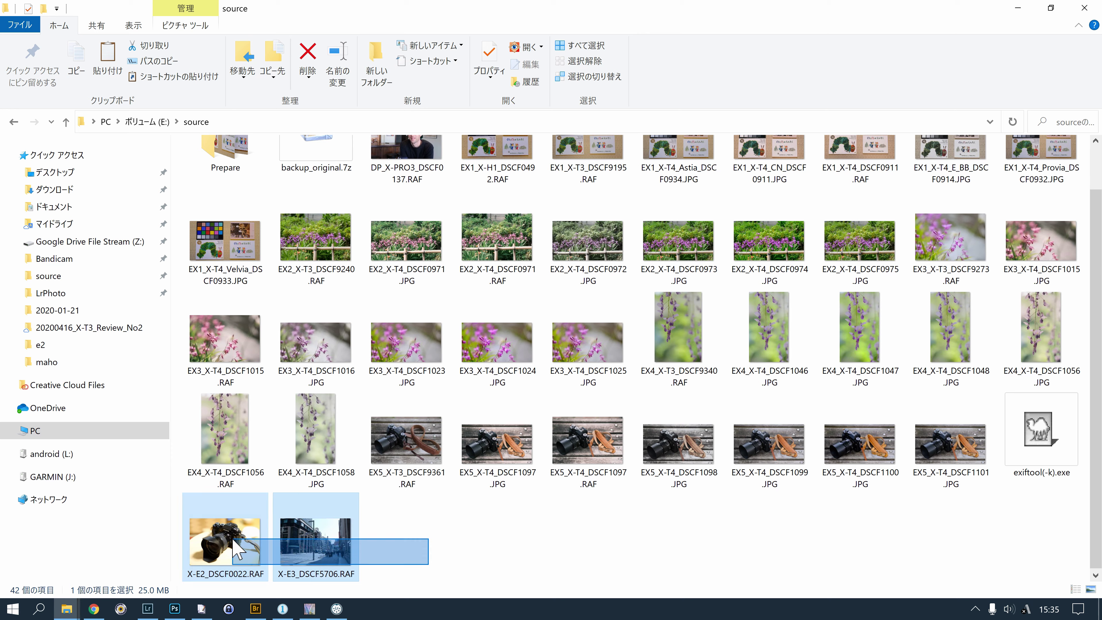
{"action": "left_click_drag", "start_coordinate": [410, 548], "coordinate": [205, 531]}
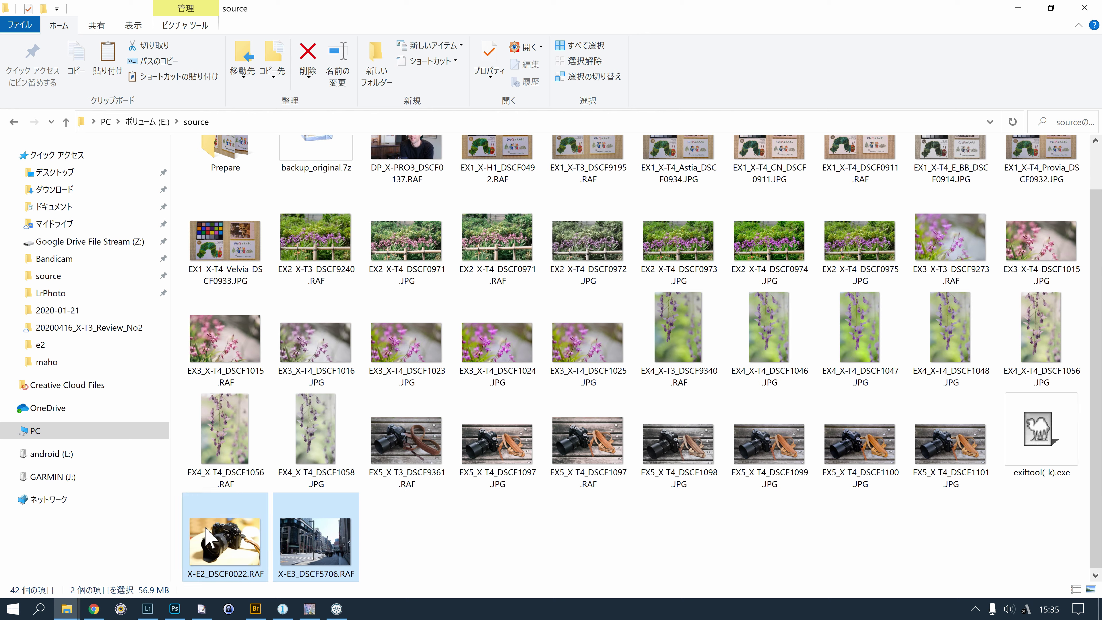
{"action": "left_click", "coordinate": [313, 555], "text": "ctrl"}
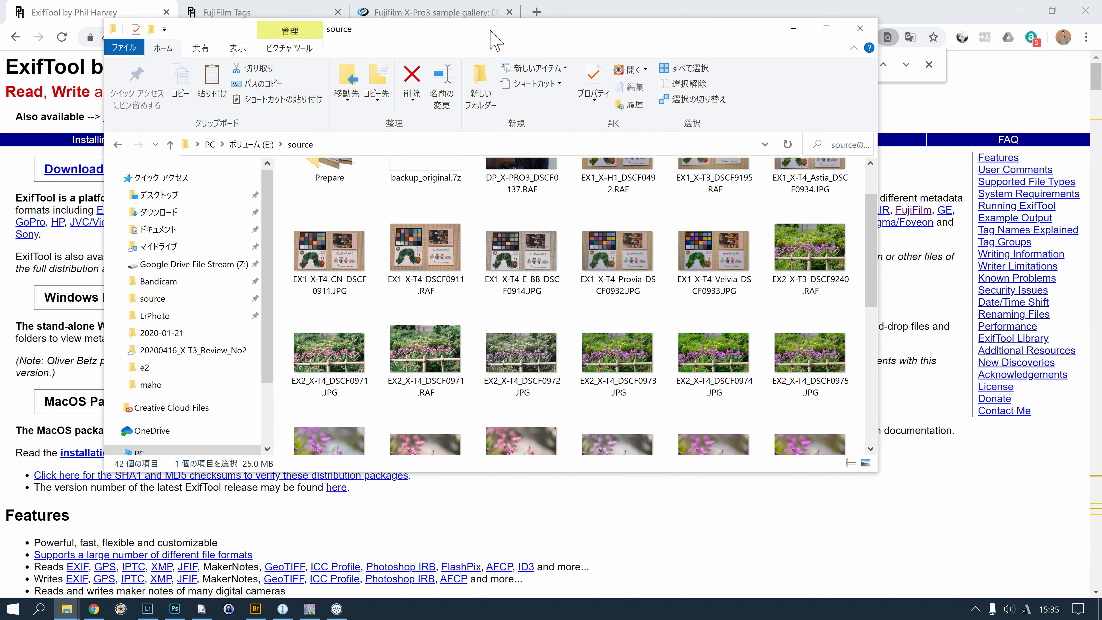
{"action": "left_click_drag", "start_coordinate": [468, 17], "coordinate": [492, 106]}
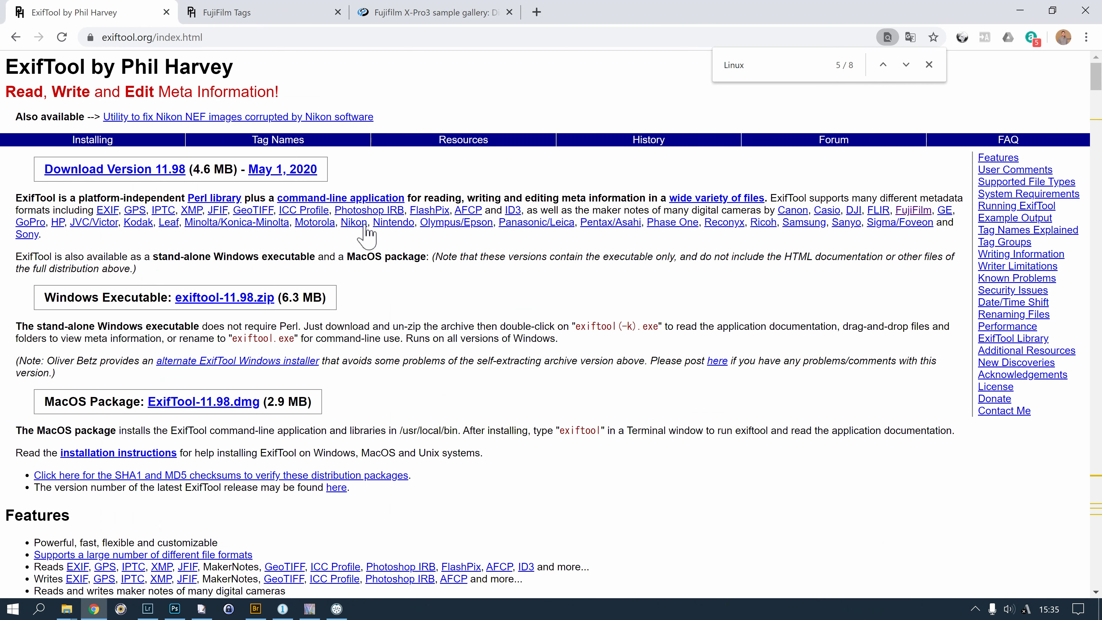
Highlight the Windows Executable and MacOS Package headings on the ExifTool homepage.
{"action": "left_click", "coordinate": [237, 38]}
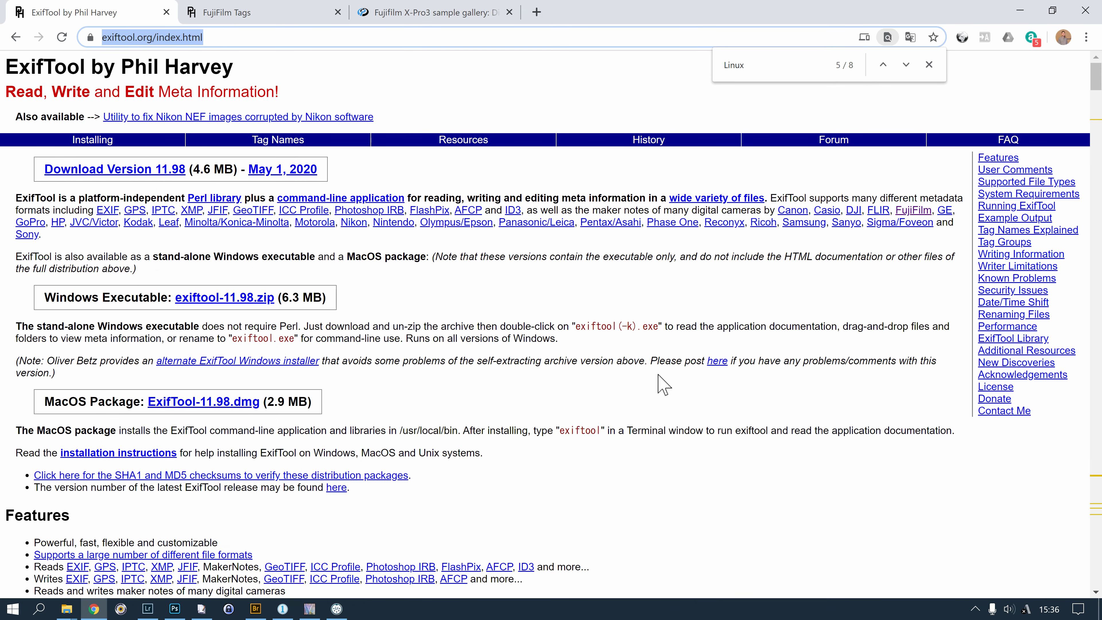
{"action": "left_click", "coordinate": [495, 170]}
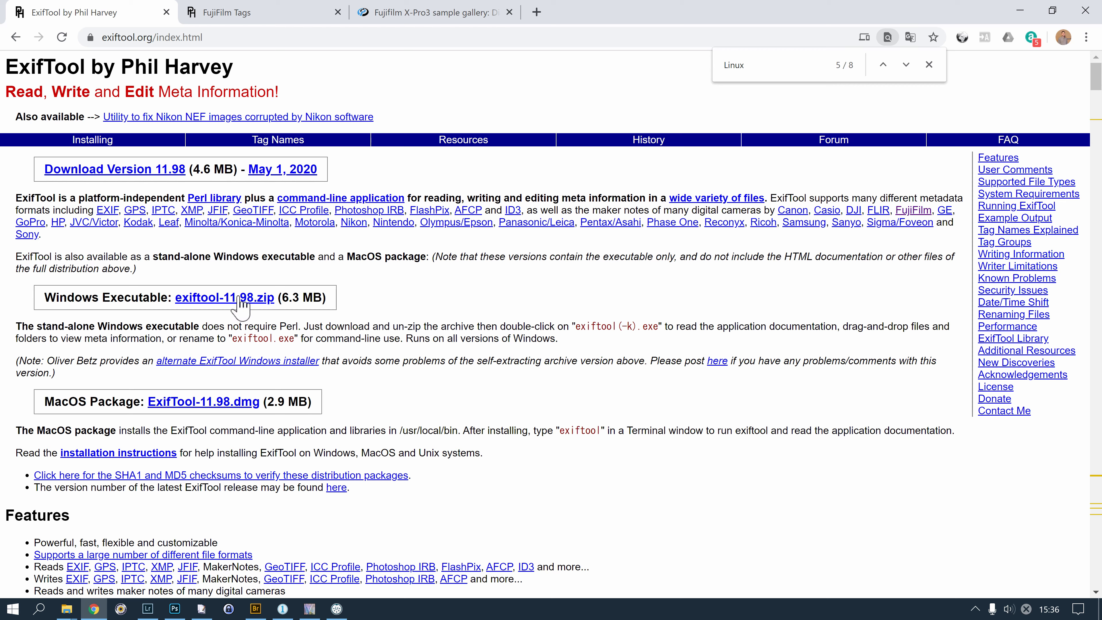
{"action": "left_click_drag", "start_coordinate": [41, 299], "coordinate": [157, 304]}
{"action": "left_click_drag", "start_coordinate": [41, 403], "coordinate": [140, 412]}
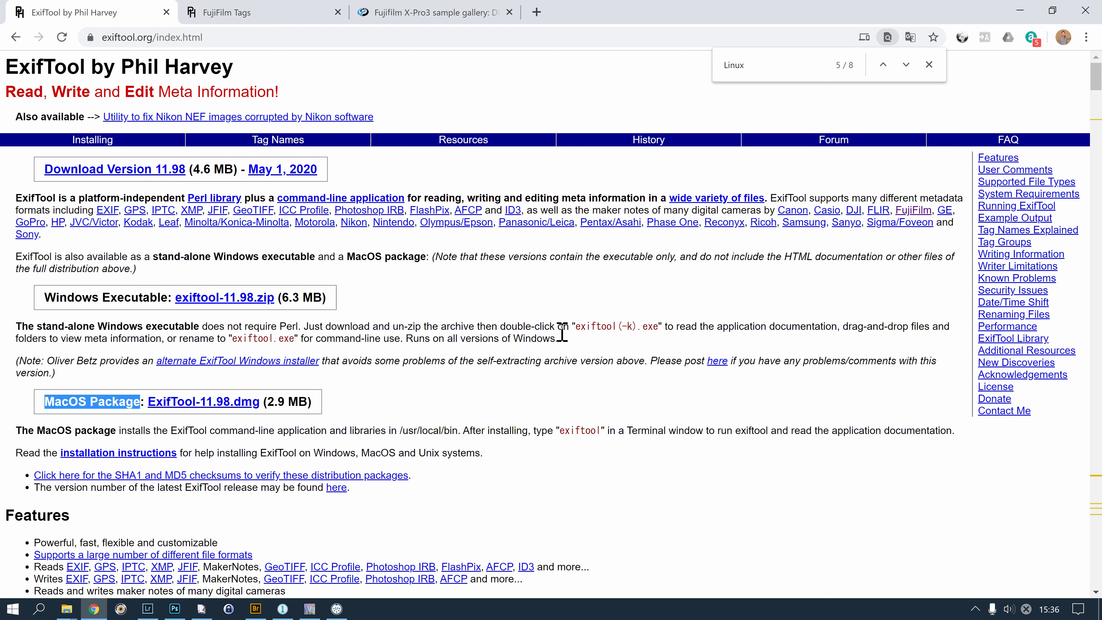
{"action": "left_click", "coordinate": [427, 326]}
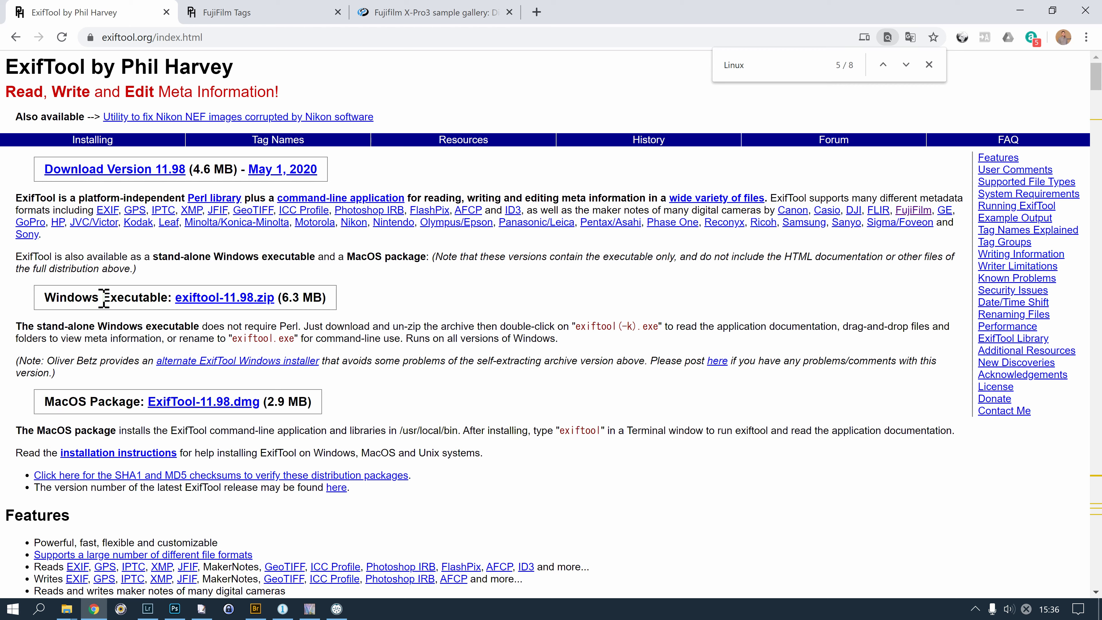
{"action": "left_click_drag", "start_coordinate": [33, 299], "coordinate": [163, 299]}
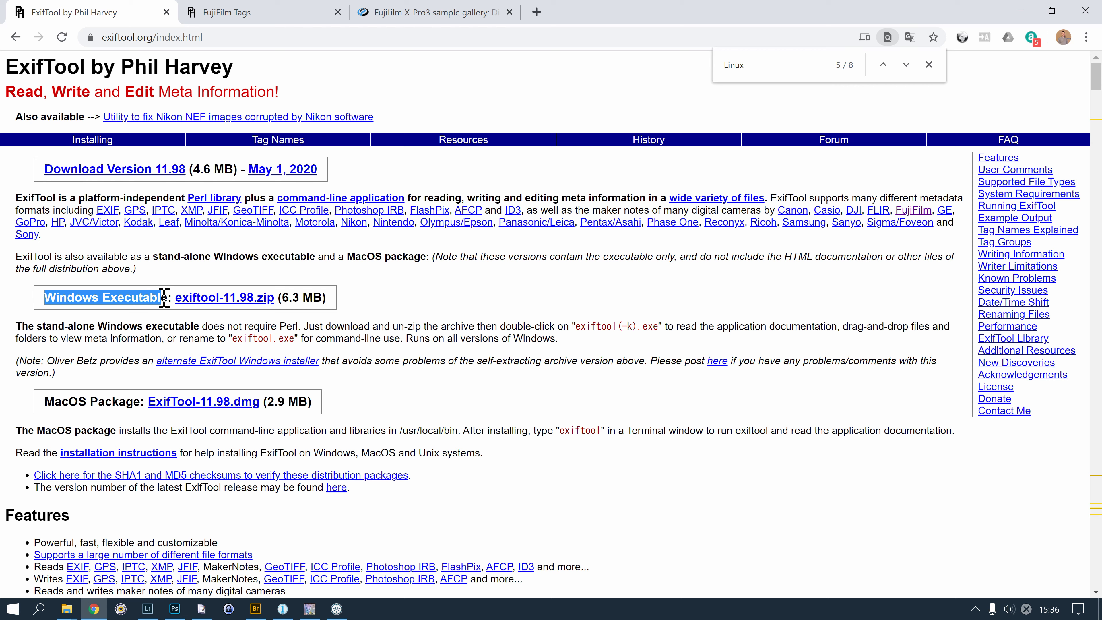
{"action": "left_click", "coordinate": [100, 299]}
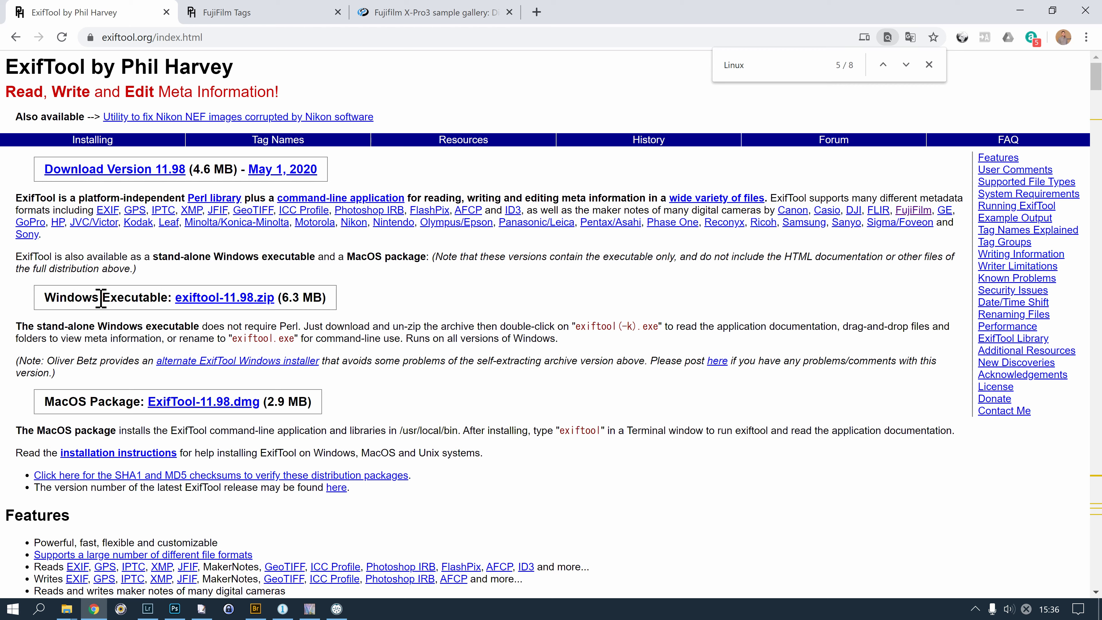
{"action": "left_click_drag", "start_coordinate": [47, 299], "coordinate": [157, 299]}
{"action": "left_click", "coordinate": [287, 326]}
Download exiftool-11.98.zip, check exiftool(-k).exe in its extracted folder, then go to FujiFilm Tags.
{"action": "left_click", "coordinate": [228, 304]}
{"action": "left_click_drag", "start_coordinate": [510, 118], "coordinate": [572, 111]}
{"action": "left_click", "coordinate": [417, 269]}
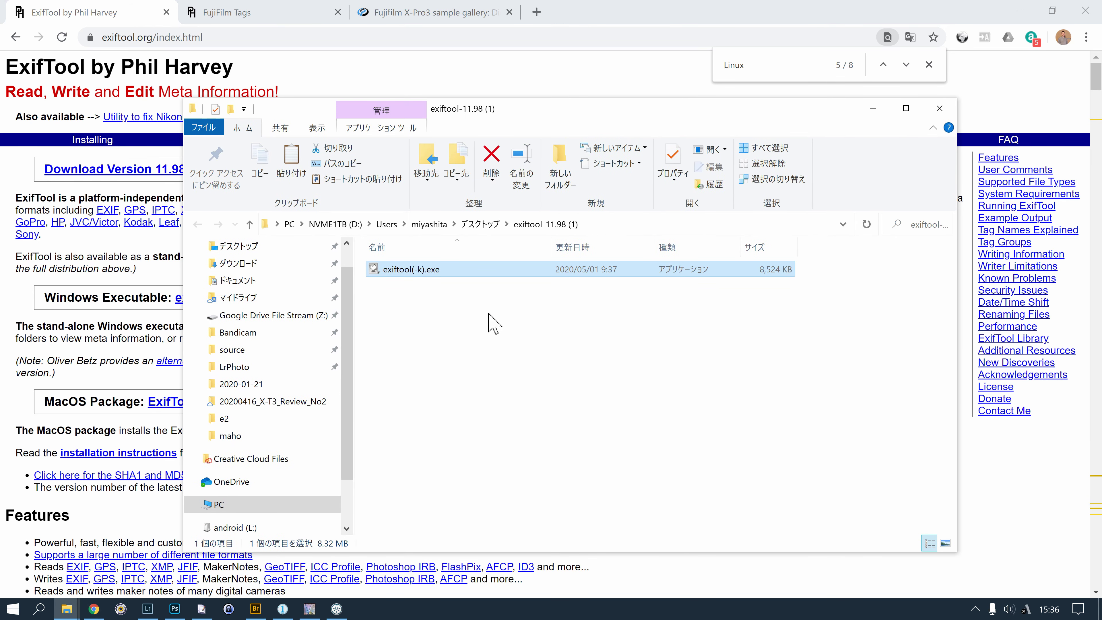
{"action": "left_click", "coordinate": [872, 108]}
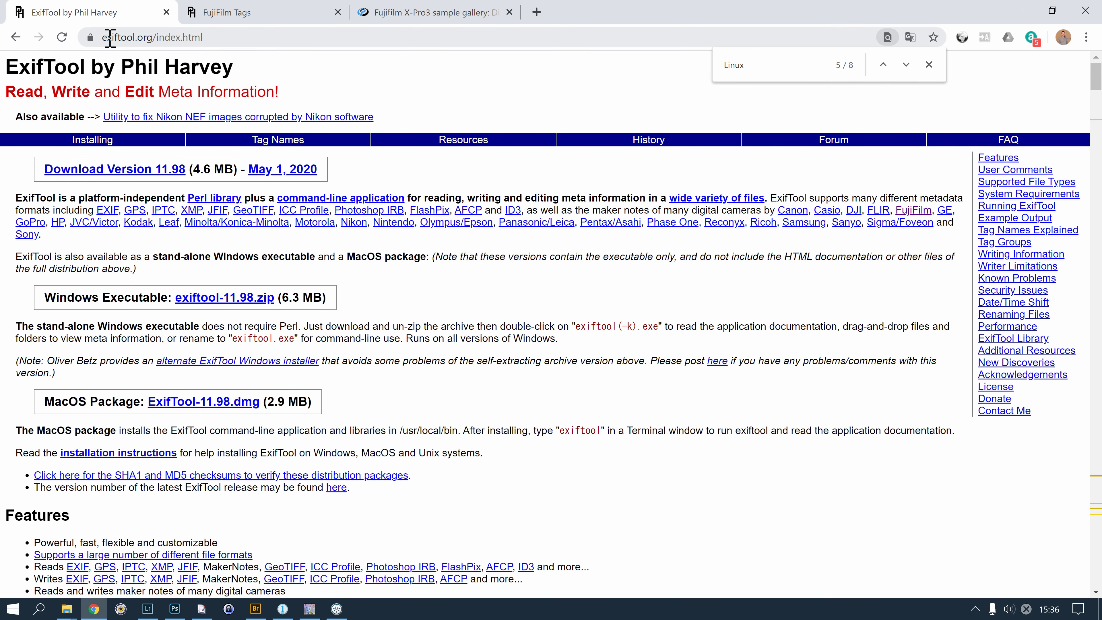
{"action": "left_click", "coordinate": [227, 12]}
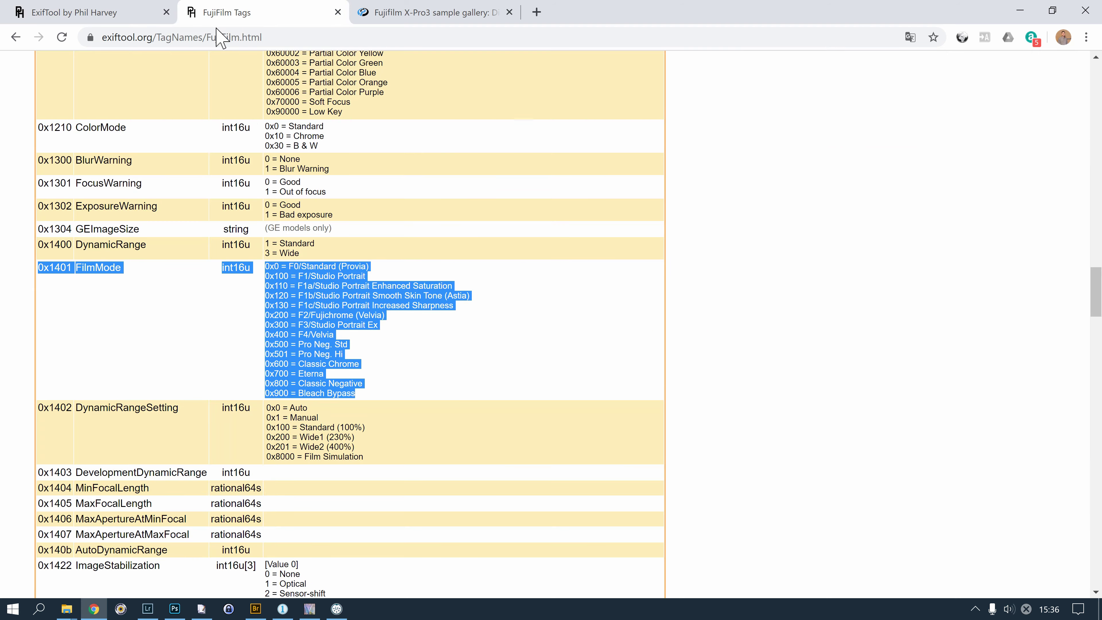
Scroll the FujiFilm Tags page to the FilmMode entry.
{"action": "scroll", "coordinate": [450, 308], "scroll_direction": "up", "scroll_amount": 10}
{"action": "scroll", "coordinate": [478, 325], "scroll_direction": "up", "scroll_amount": 5}
{"action": "scroll", "coordinate": [475, 321], "scroll_direction": "down", "scroll_amount": 15}
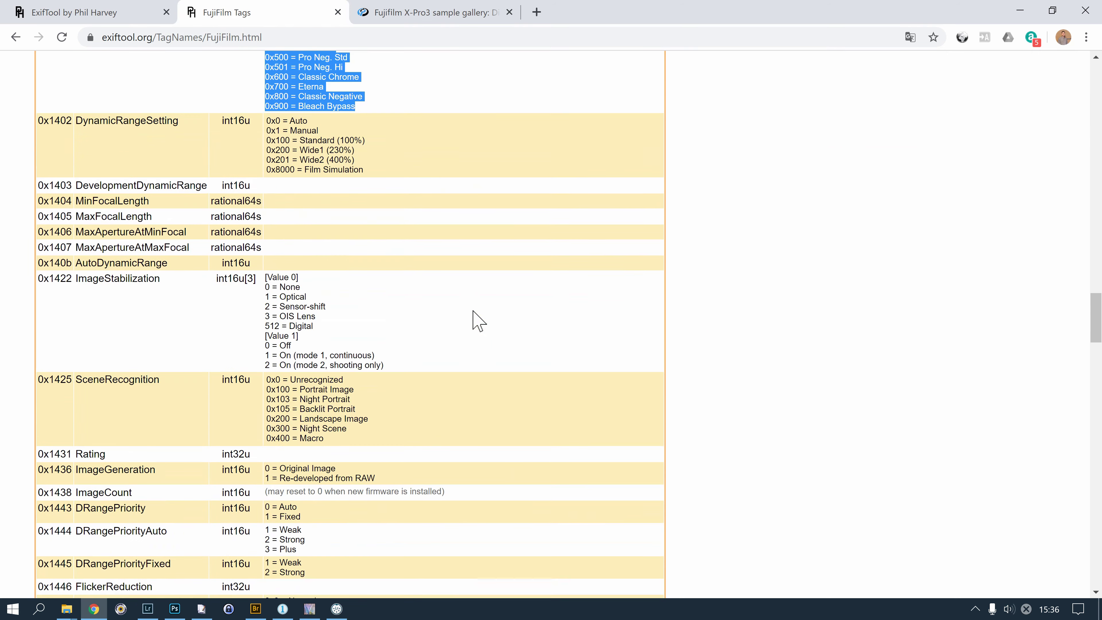
{"action": "scroll", "coordinate": [475, 315], "scroll_direction": "up", "scroll_amount": 5}
{"action": "scroll", "coordinate": [477, 312], "scroll_direction": "up", "scroll_amount": 5}
{"action": "scroll", "coordinate": [477, 309], "scroll_direction": "up", "scroll_amount": 5}
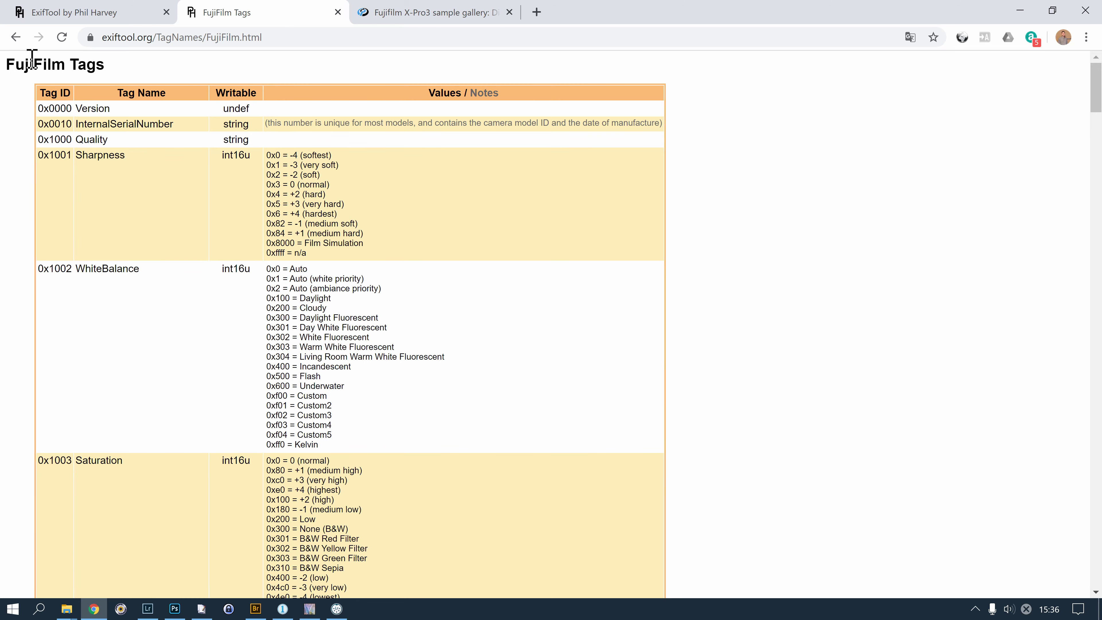
{"action": "scroll", "coordinate": [376, 359], "scroll_direction": "down", "scroll_amount": 15}
{"action": "scroll", "coordinate": [391, 362], "scroll_direction": "down", "scroll_amount": 5}
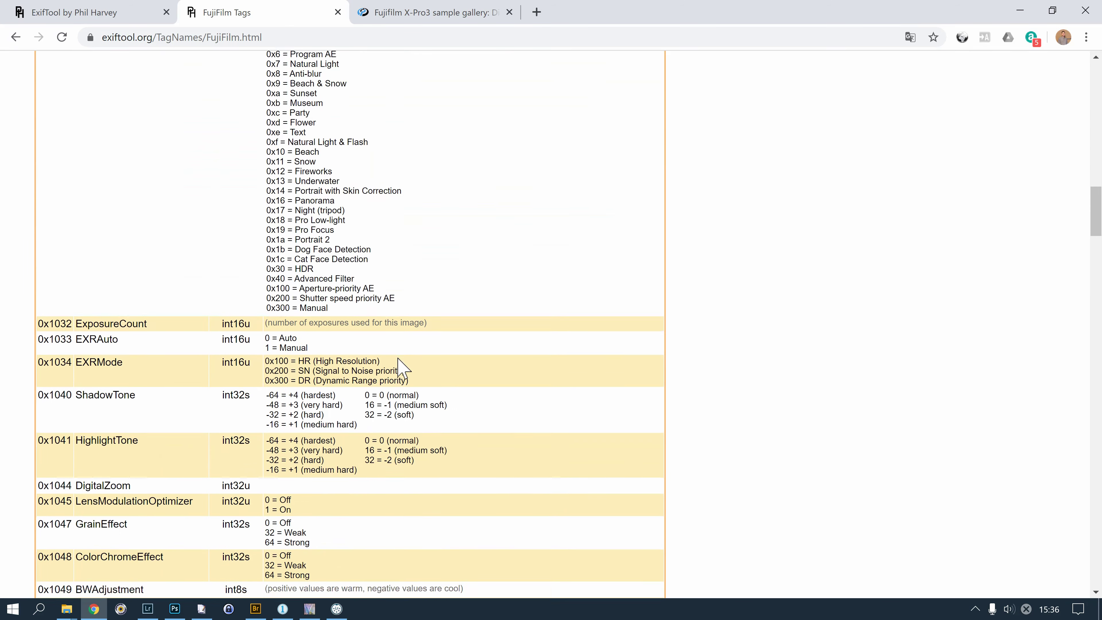
{"action": "scroll", "coordinate": [398, 364], "scroll_direction": "down", "scroll_amount": 10}
{"action": "scroll", "coordinate": [399, 364], "scroll_direction": "down", "scroll_amount": 5}
{"action": "scroll", "coordinate": [398, 364], "scroll_direction": "up", "scroll_amount": 1}
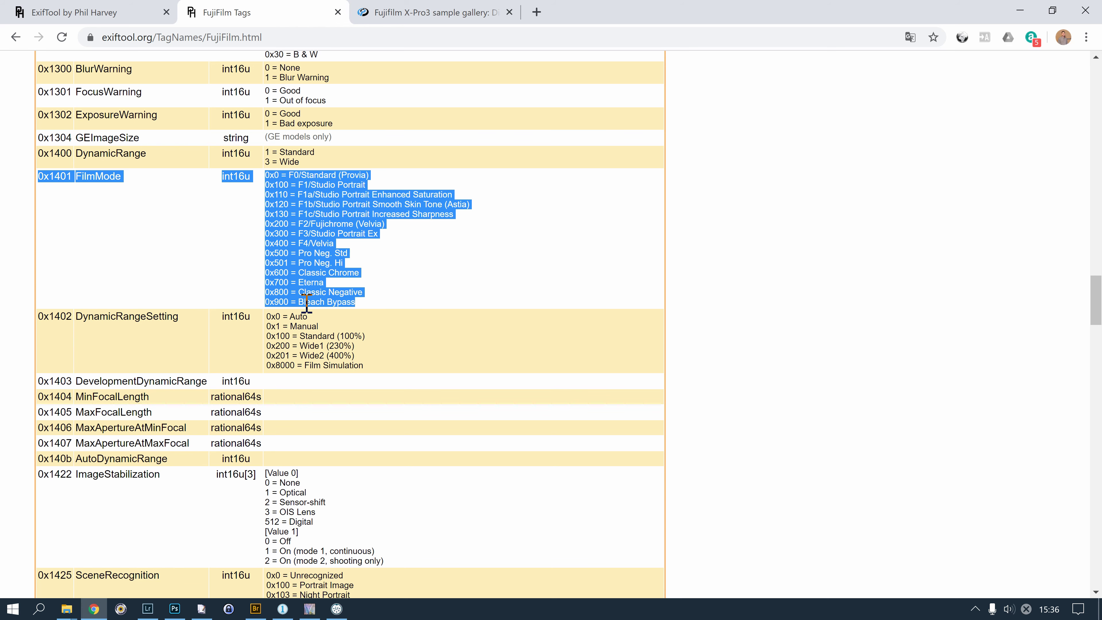
Highlight the FilmMode row's Classic Negative and Bleach Bypass values, then preview File Explorer windows.
{"action": "left_click", "coordinate": [373, 312]}
{"action": "left_click_drag", "start_coordinate": [361, 304], "coordinate": [268, 291]}
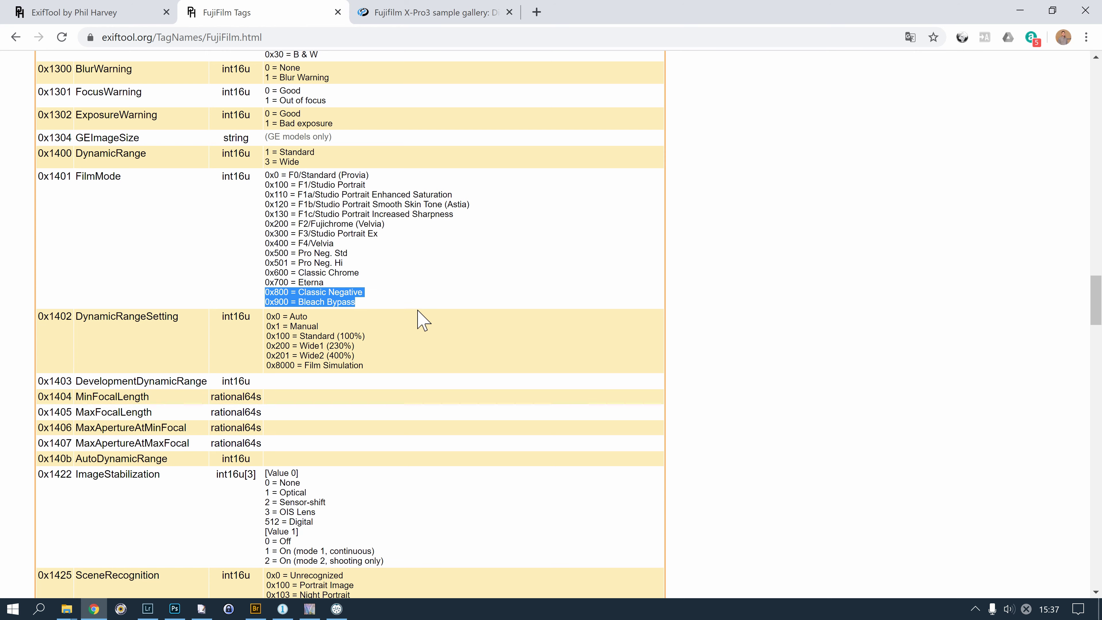
{"action": "left_click", "coordinate": [374, 317]}
{"action": "left_click_drag", "start_coordinate": [356, 304], "coordinate": [44, 182]}
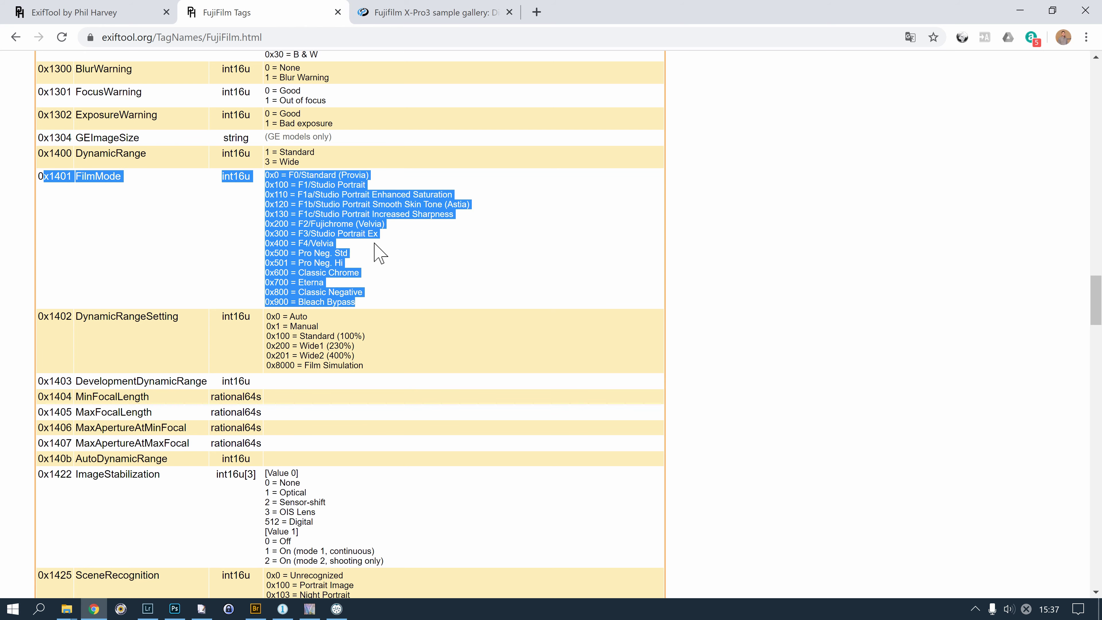
{"action": "left_click", "coordinate": [465, 271]}
{"action": "left_click", "coordinate": [66, 609]}
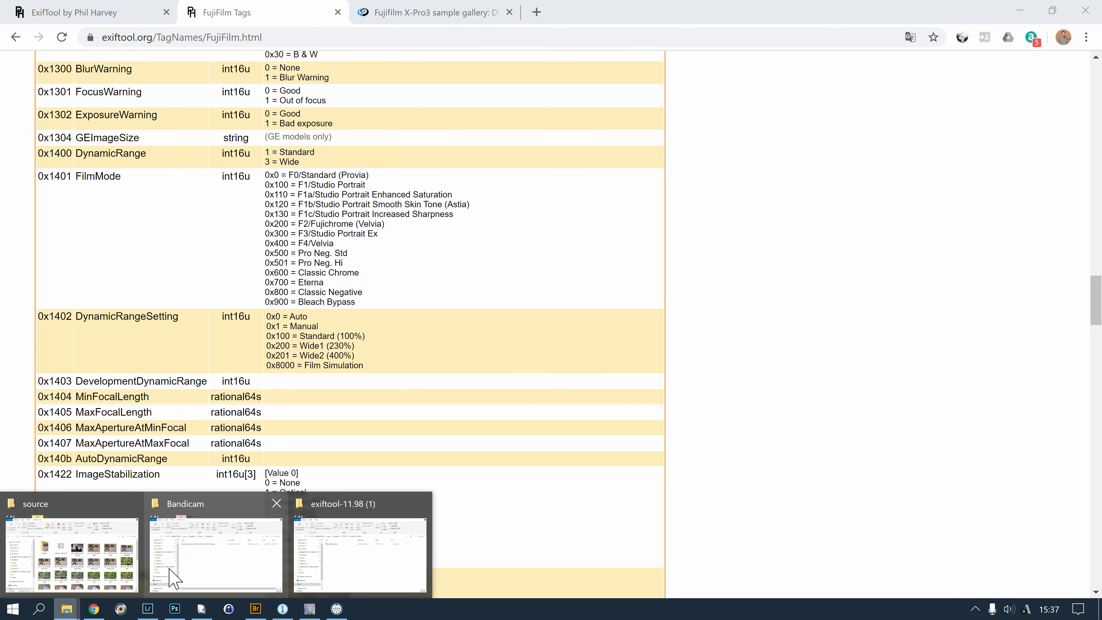
{"action": "mouse_move", "coordinate": [360, 551]}
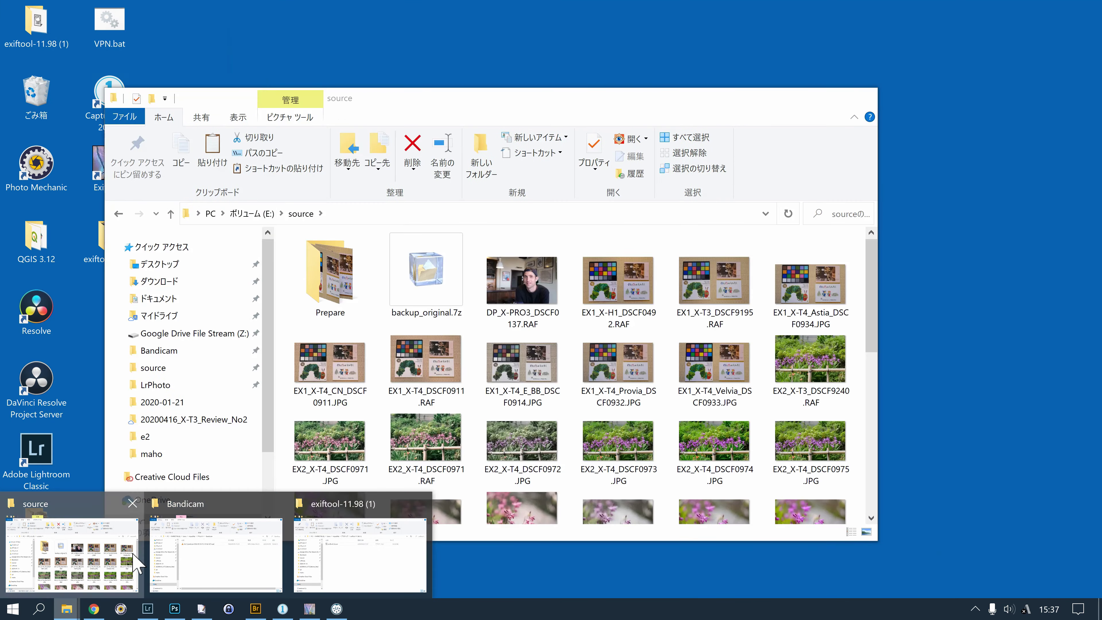
Maximize the source photo folder window and select the EX5_X-T4_DSCF1097.RAF sample.
{"action": "left_click", "coordinate": [71, 553]}
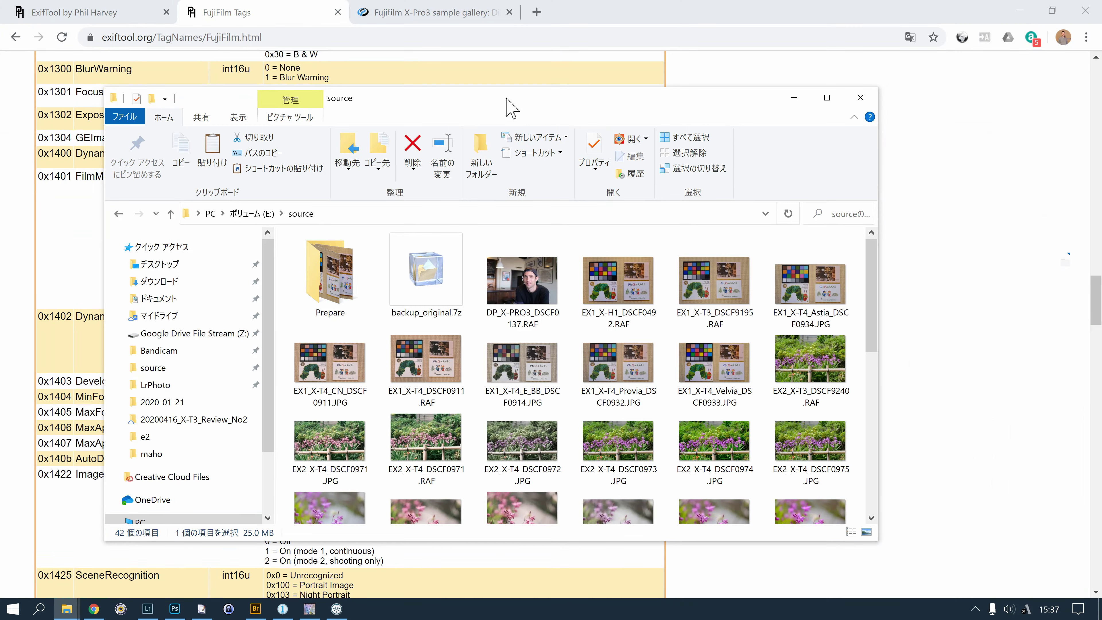
{"action": "left_click_drag", "start_coordinate": [507, 98], "coordinate": [556, 70]}
{"action": "double_click", "coordinate": [556, 69]}
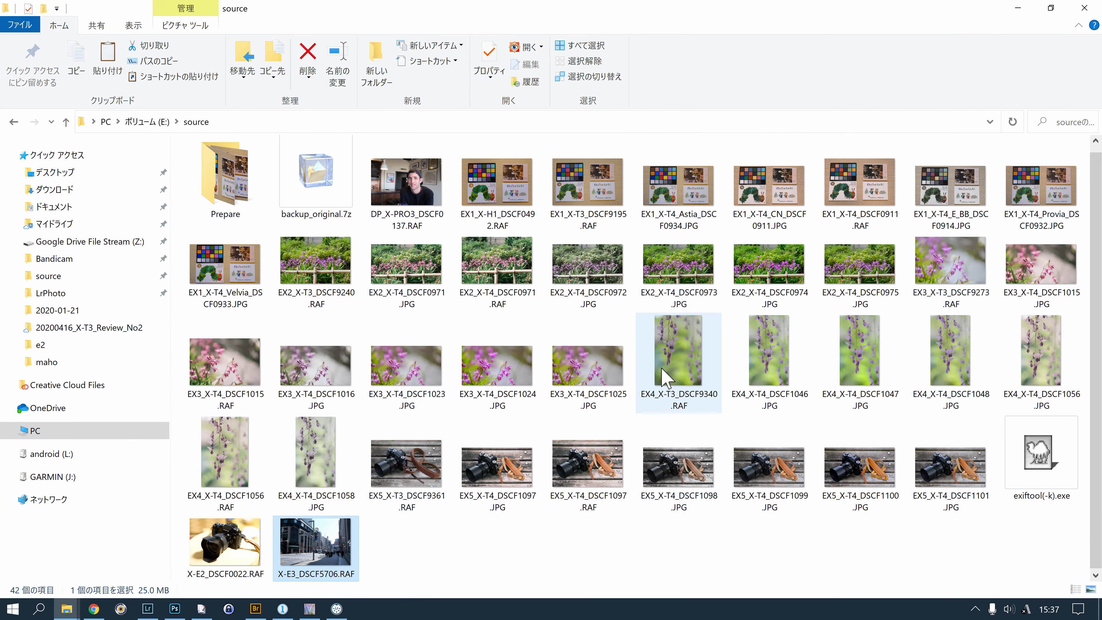
{"action": "left_click", "coordinate": [675, 369]}
{"action": "left_click", "coordinate": [599, 462]}
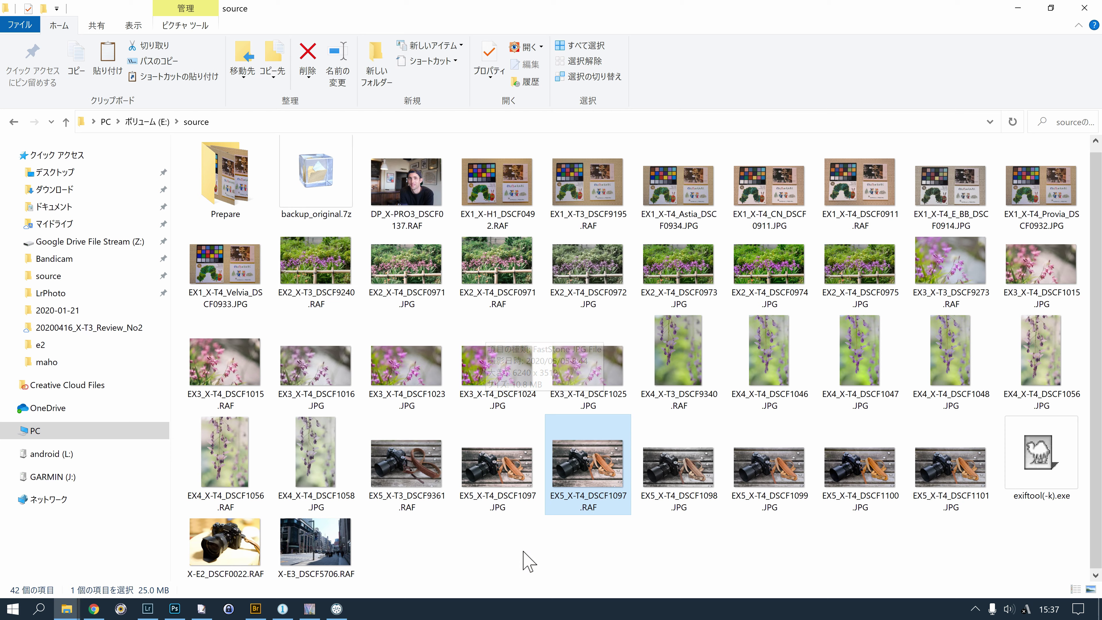
{"action": "left_click", "coordinate": [520, 569]}
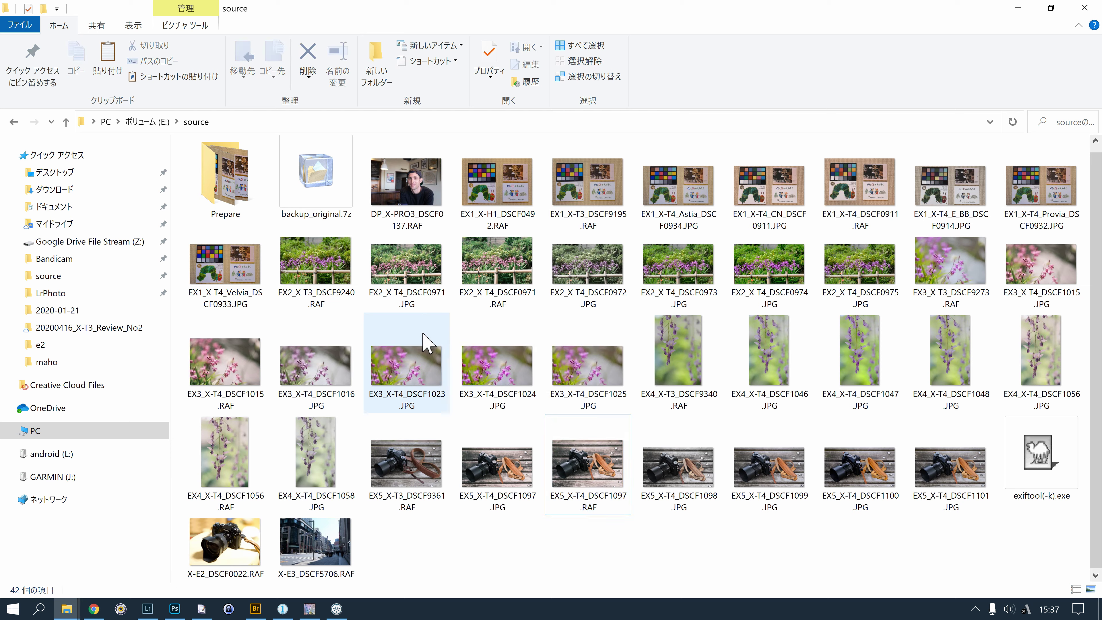
Check the EX3_X-T4_DSCF1023.JPG sample and exiftool(-k).exe sitting in the source folder.
{"action": "left_click", "coordinate": [425, 343]}
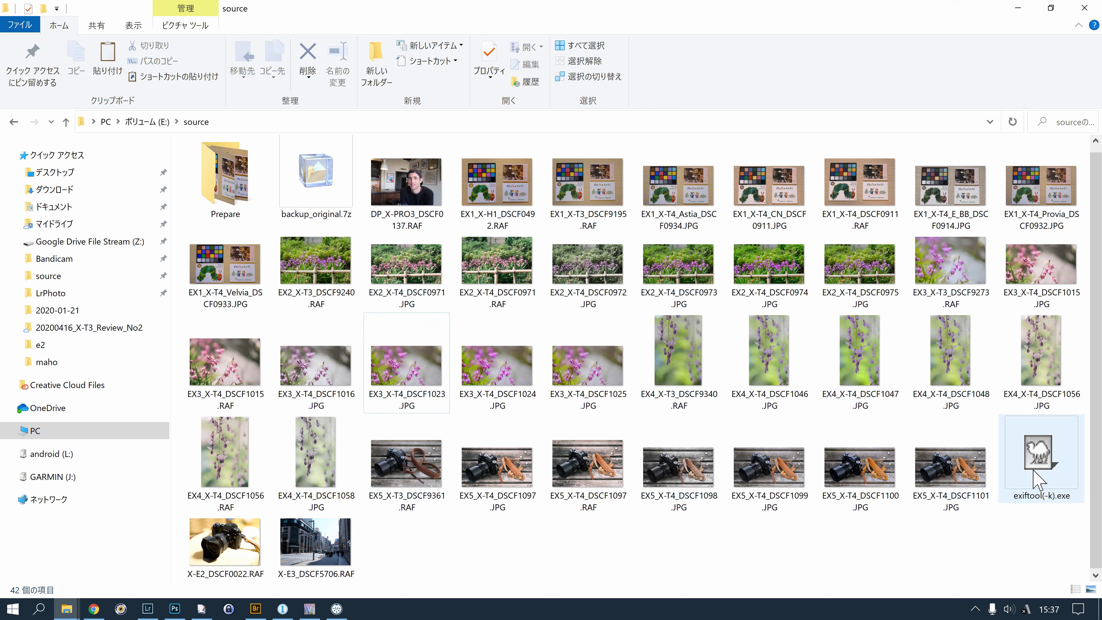
{"action": "left_click", "coordinate": [1020, 504]}
{"action": "left_click", "coordinate": [1012, 551]}
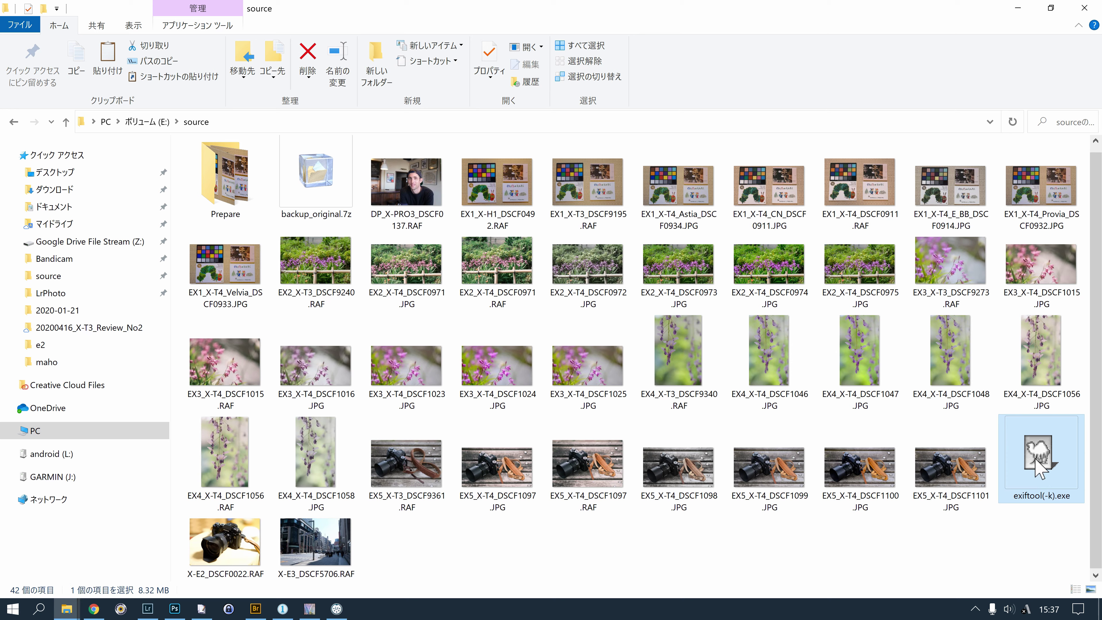
{"action": "left_click", "coordinate": [1033, 473]}
{"action": "left_click", "coordinate": [829, 548]}
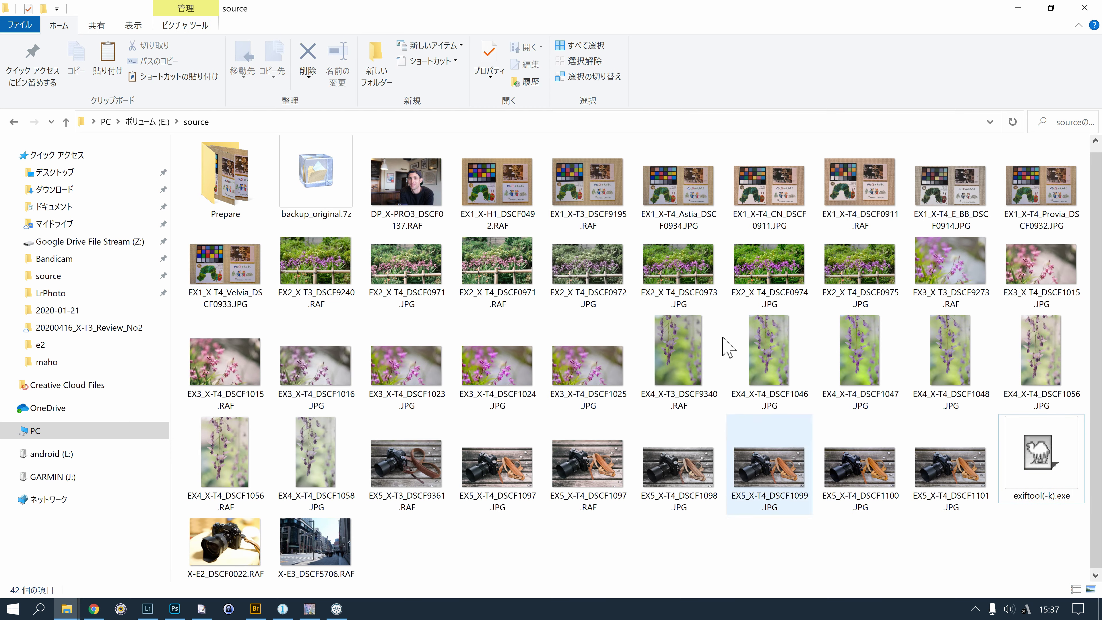
{"action": "left_click", "coordinate": [281, 126]}
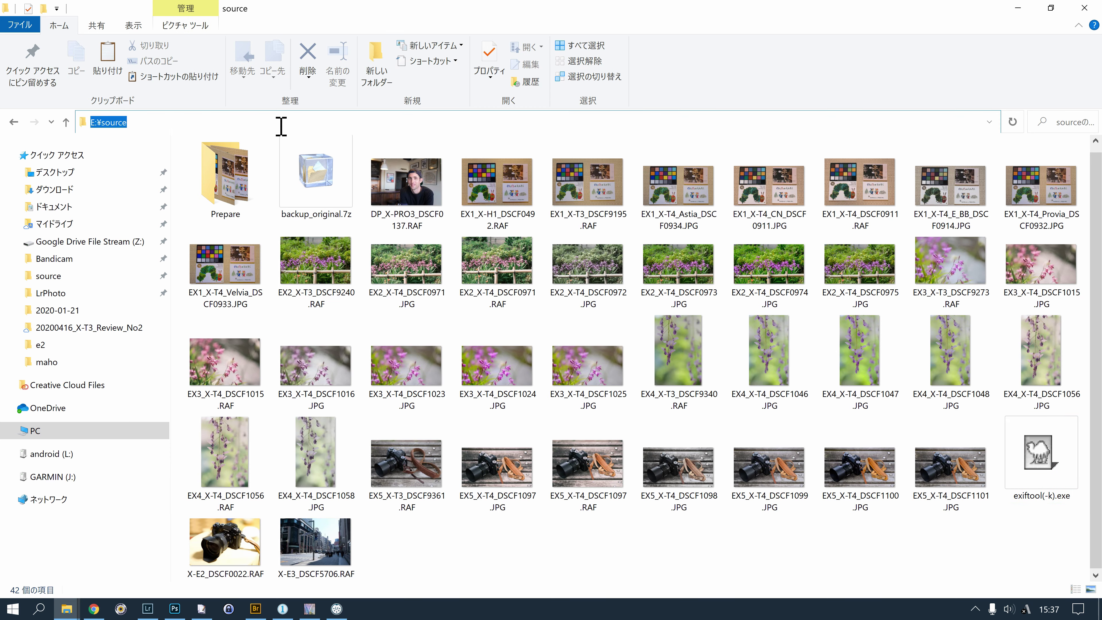
Open a Command Prompt at E:\source via the address bar and run dir.
{"action": "type", "text": "cmd"}
{"action": "key", "text": "Return"}
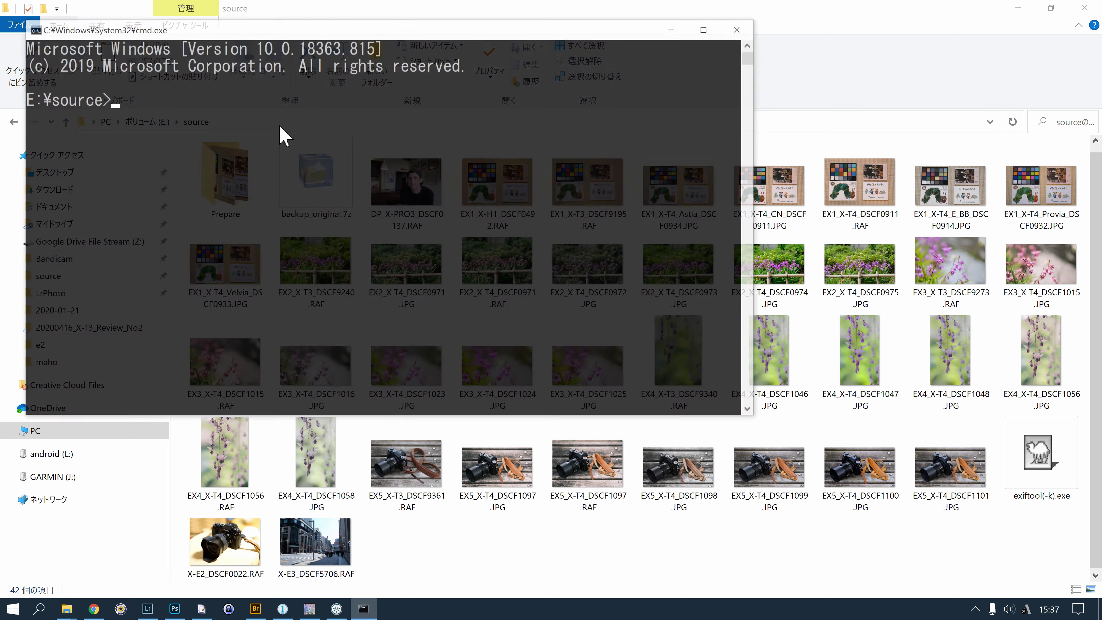
{"action": "left_click_drag", "start_coordinate": [308, 30], "coordinate": [411, 128]}
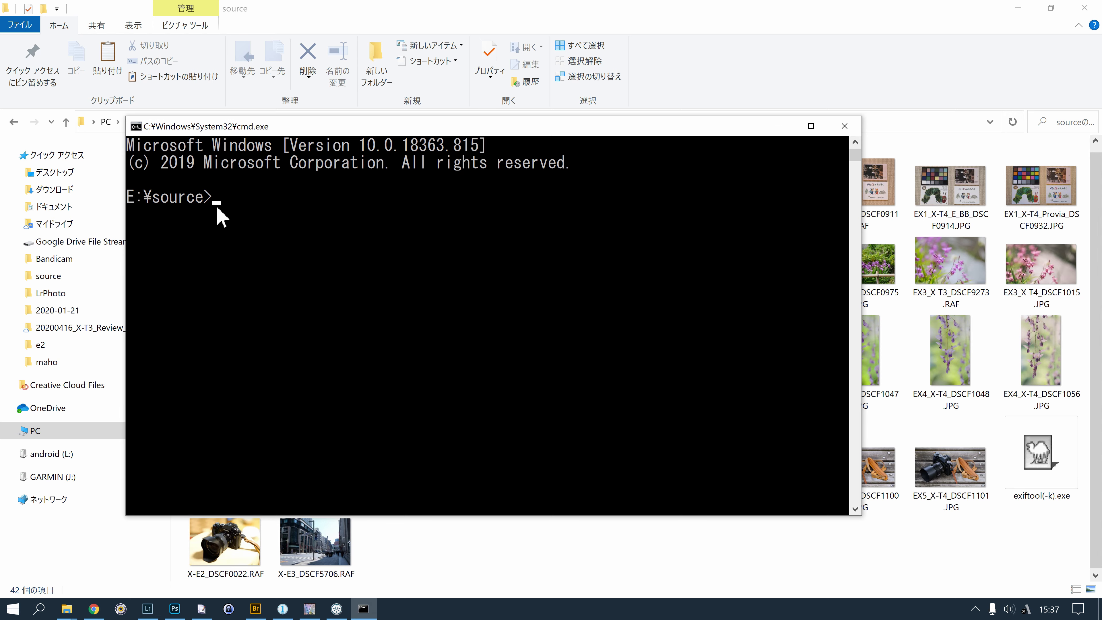
{"action": "key", "text": "Return"}
{"action": "key", "text": "Return"}
{"action": "type", "text": "di"}
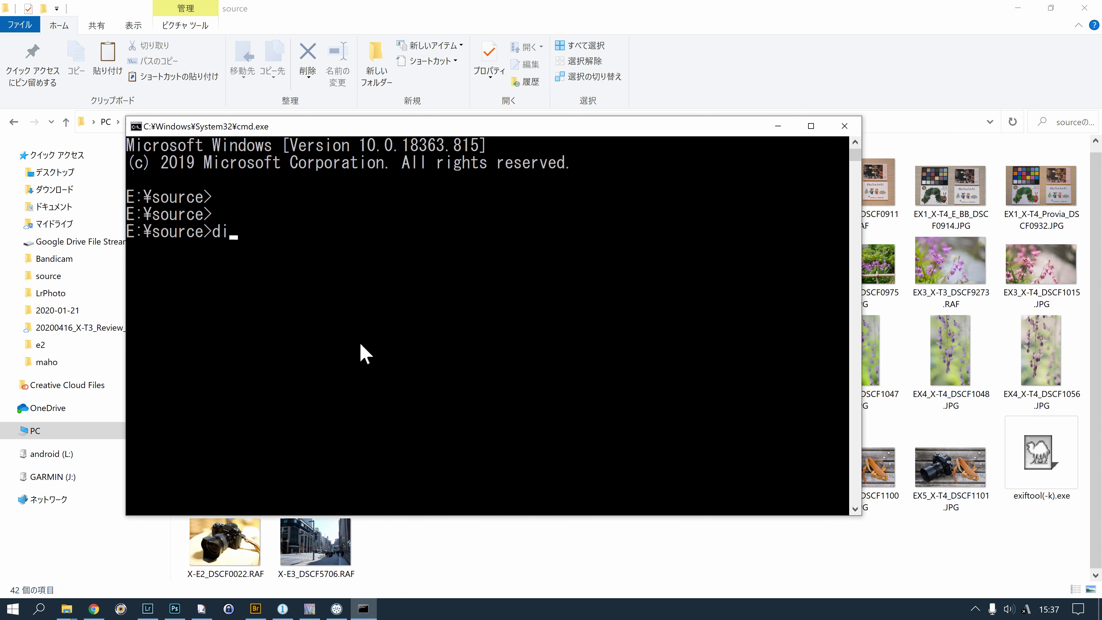
{"action": "type", "text": "r"}
{"action": "key", "text": "Return"}
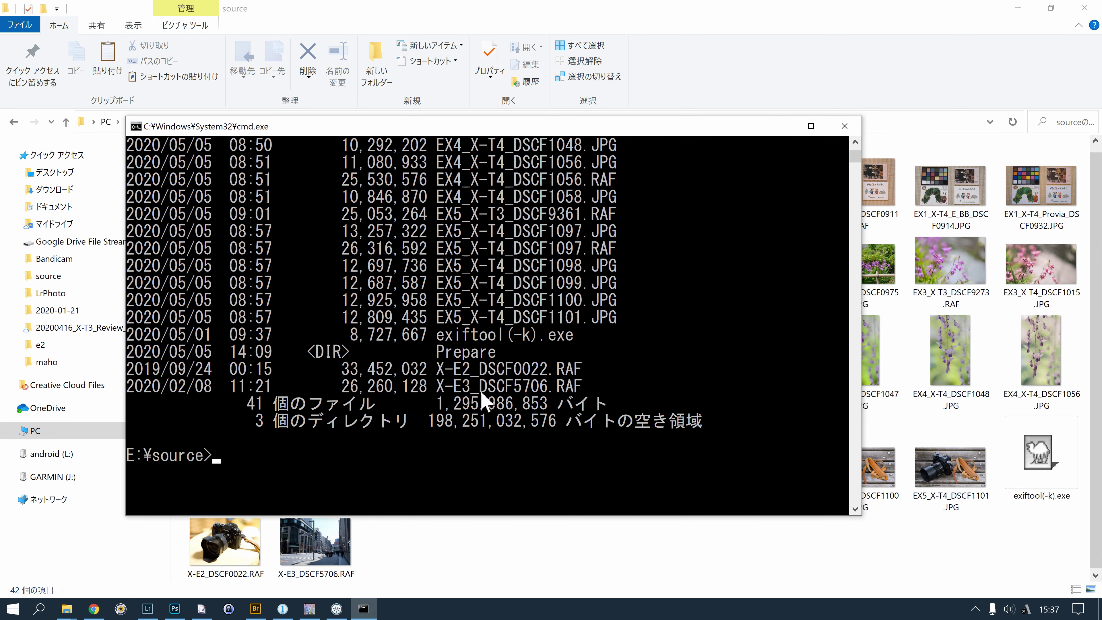
Scroll the listing, highlighting exiftool(-k).exe and the RAF sample files.
{"action": "mouse_move", "coordinate": [437, 335]}
{"action": "left_mouse_down"}
{"action": "mouse_move", "coordinate": [582, 337]}
{"action": "mouse_move", "coordinate": [573, 343]}
{"action": "left_mouse_up"}
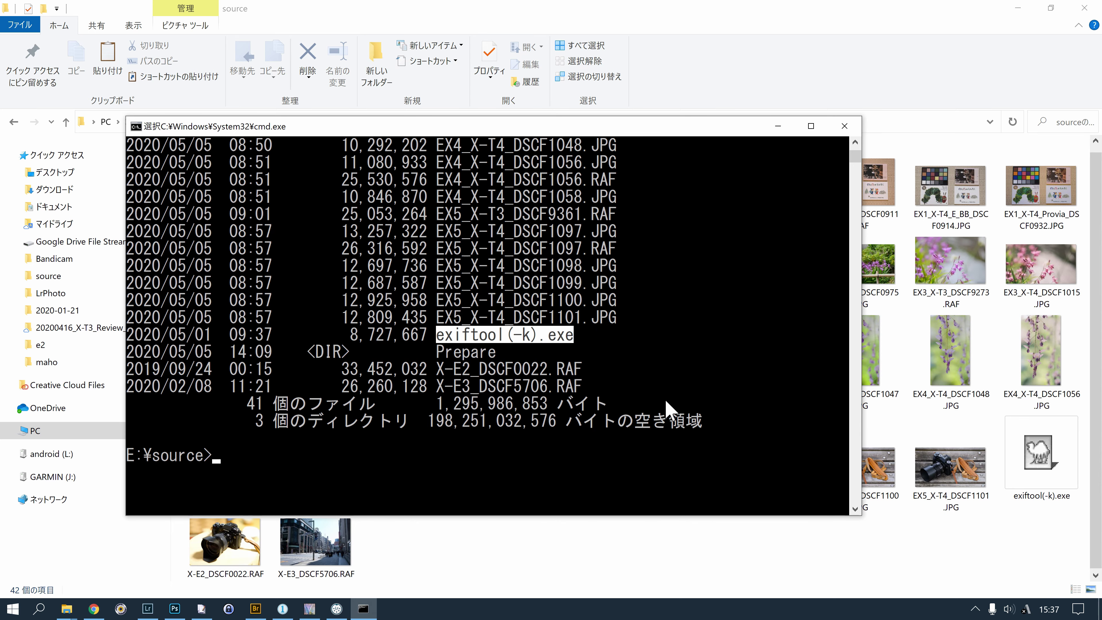
{"action": "scroll", "coordinate": [668, 409], "scroll_direction": "up", "scroll_amount": 5}
{"action": "scroll", "coordinate": [629, 356], "scroll_direction": "up", "scroll_amount": 3}
{"action": "left_click_drag", "start_coordinate": [595, 299], "coordinate": [625, 304]}
{"action": "mouse_move", "coordinate": [593, 385]}
{"action": "left_mouse_down"}
{"action": "mouse_move", "coordinate": [619, 390]}
{"action": "mouse_move", "coordinate": [618, 426]}
{"action": "left_mouse_up"}
{"action": "scroll", "coordinate": [675, 427], "scroll_direction": "down", "scroll_amount": 3}
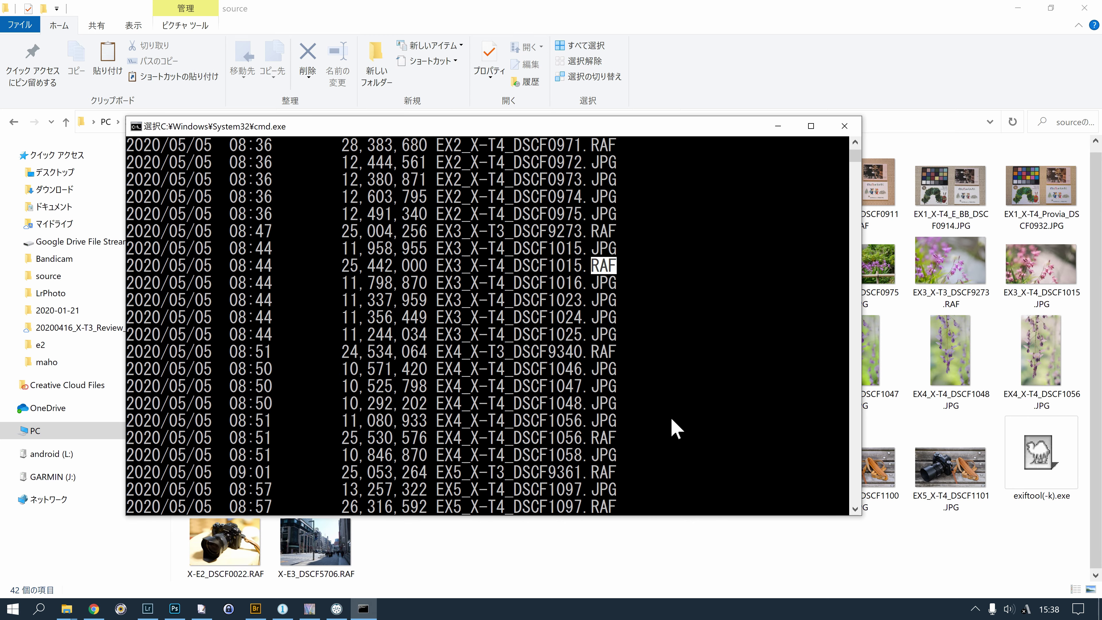
{"action": "scroll", "coordinate": [671, 431], "scroll_direction": "down", "scroll_amount": 9}
{"action": "scroll", "coordinate": [431, 345], "scroll_direction": "up", "scroll_amount": 2}
{"action": "scroll", "coordinate": [656, 464], "scroll_direction": "up", "scroll_amount": 2}
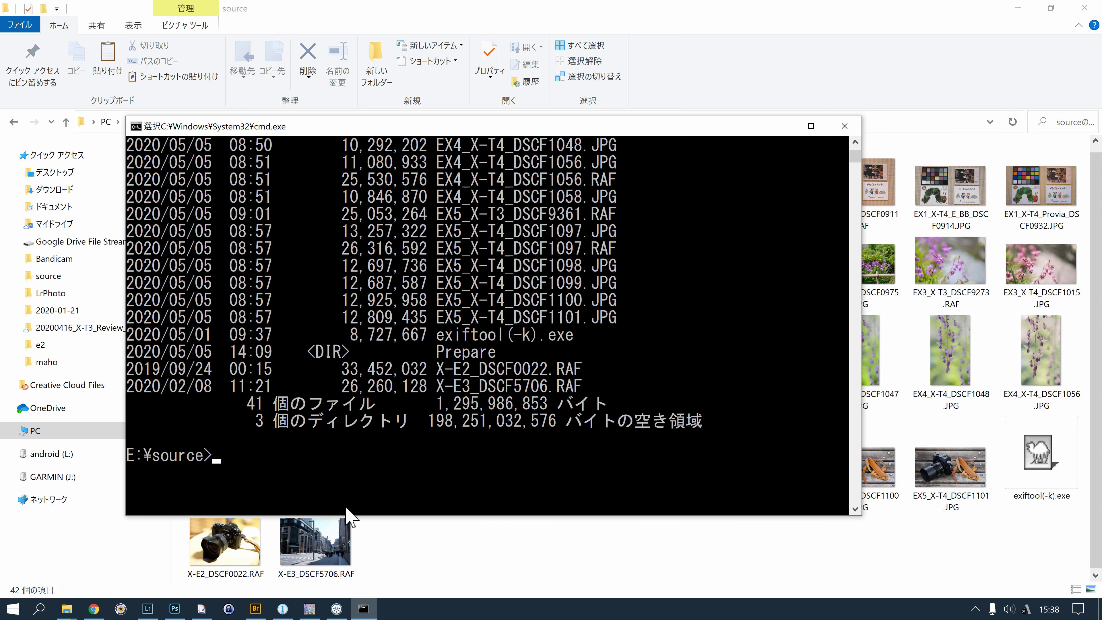
Show EXIFTOOLCMD.txt maximized in EmEditor and select the model-change example command.
{"action": "left_click", "coordinate": [201, 609]}
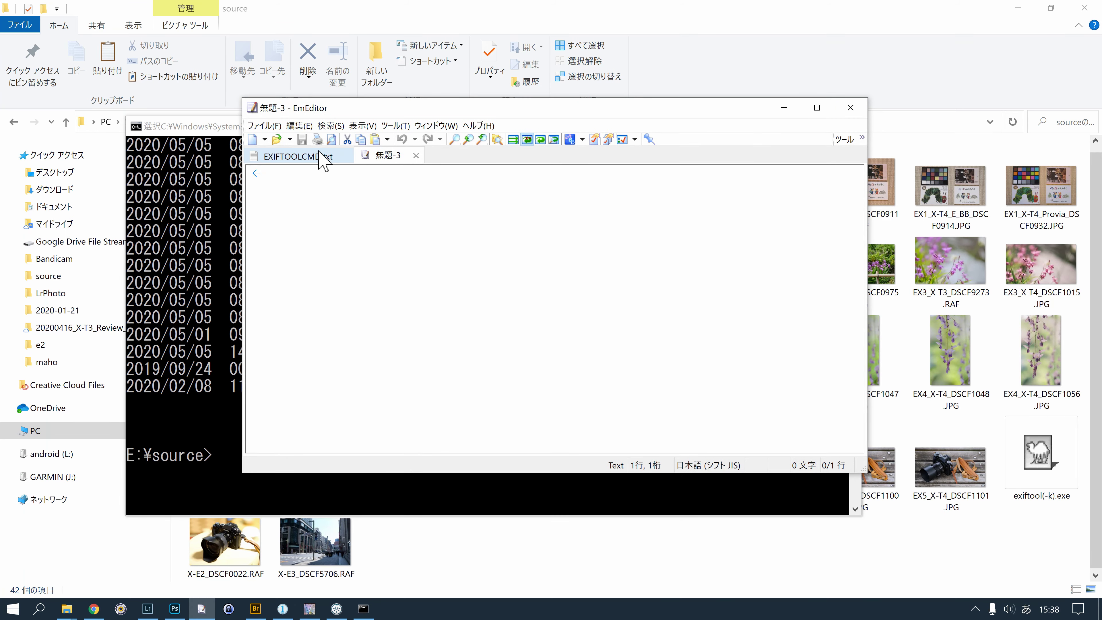
{"action": "left_click", "coordinate": [321, 156]}
{"action": "key", "text": "super+Up"}
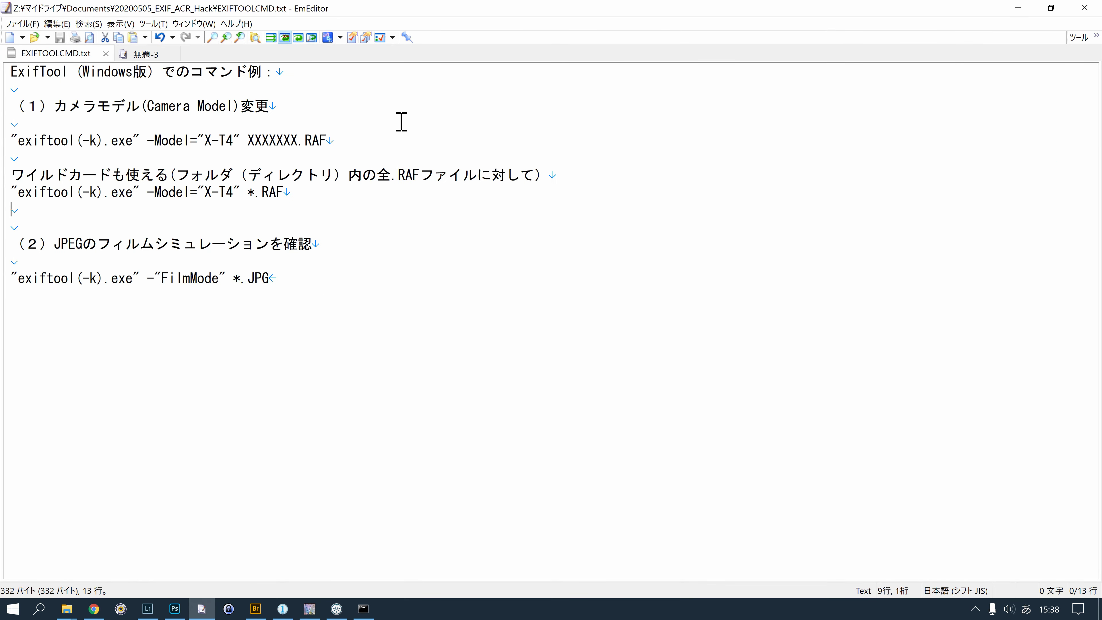
{"action": "left_click_drag", "start_coordinate": [331, 140], "coordinate": [12, 151]}
{"action": "left_click", "coordinate": [9, 151]}
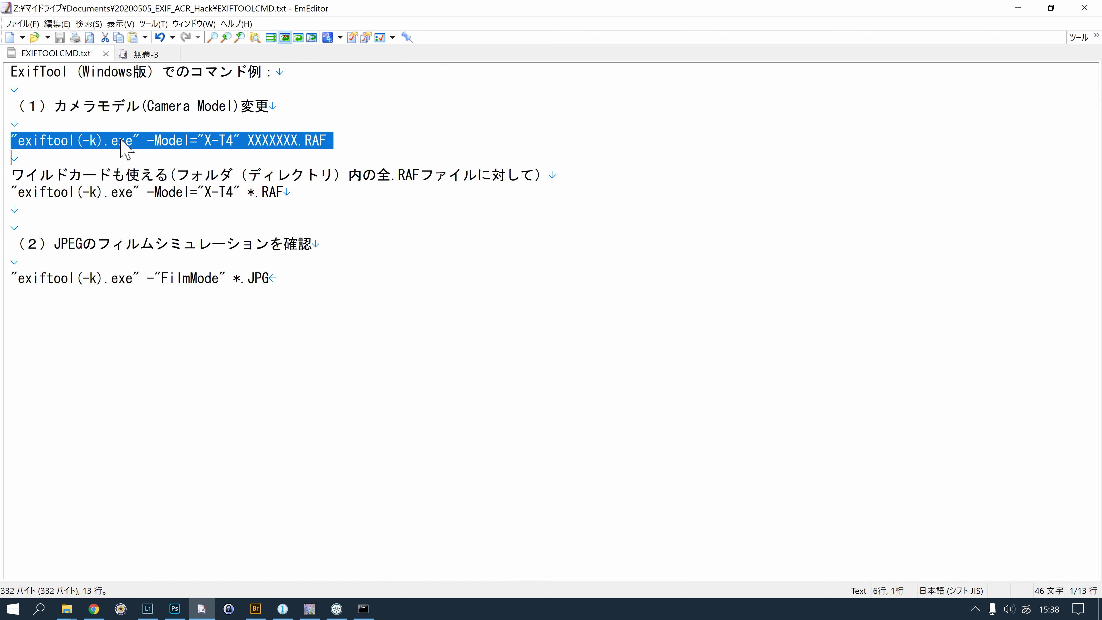
{"action": "left_click", "coordinate": [147, 141]}
Mark the exiftool(-k).exe name, the -Model="X-T4" option and the XXXXXXX.RAF placeholder.
{"action": "key", "text": "shift+Home"}
{"action": "left_click", "coordinate": [147, 140]}
{"action": "left_click_drag", "start_coordinate": [146, 140], "coordinate": [240, 140]}
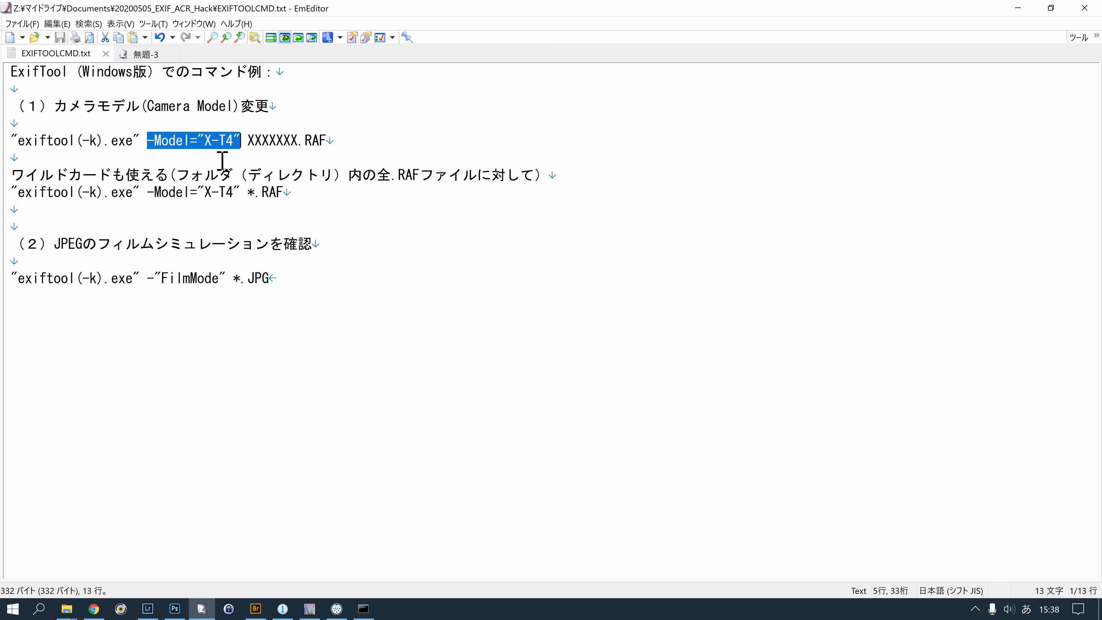
{"action": "left_click", "coordinate": [263, 148]}
{"action": "left_click_drag", "start_coordinate": [248, 140], "coordinate": [352, 146]}
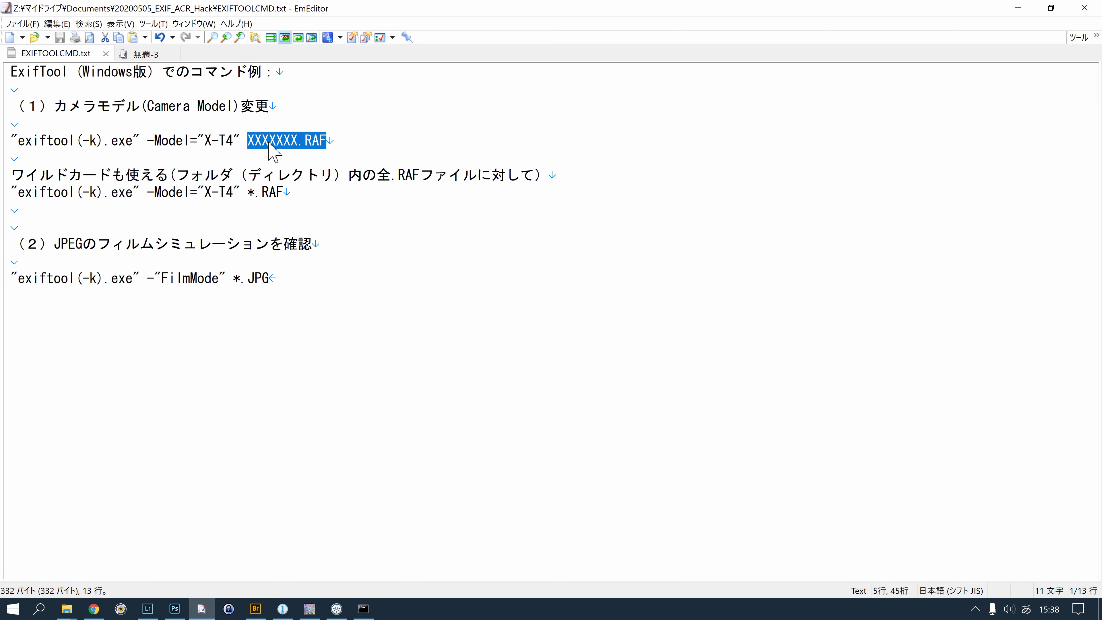
{"action": "left_click", "coordinate": [363, 609]}
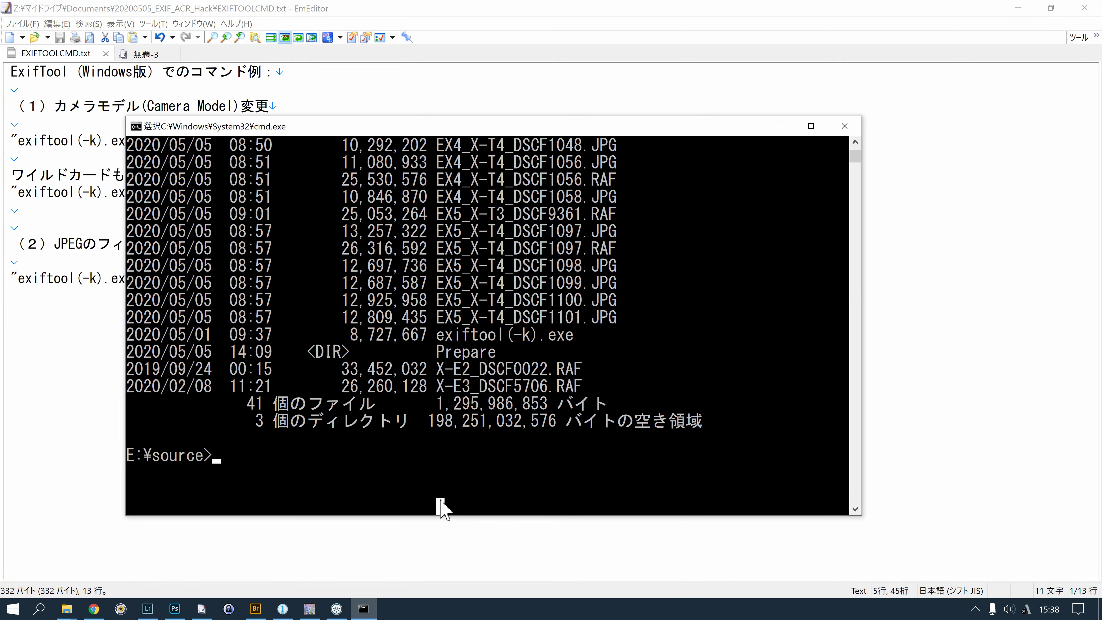
Start the command at E:\source with the Tab-completed "exiftool(-k).exe" program name.
{"action": "right_click", "coordinate": [440, 504]}
{"action": "right_click", "coordinate": [442, 506]}
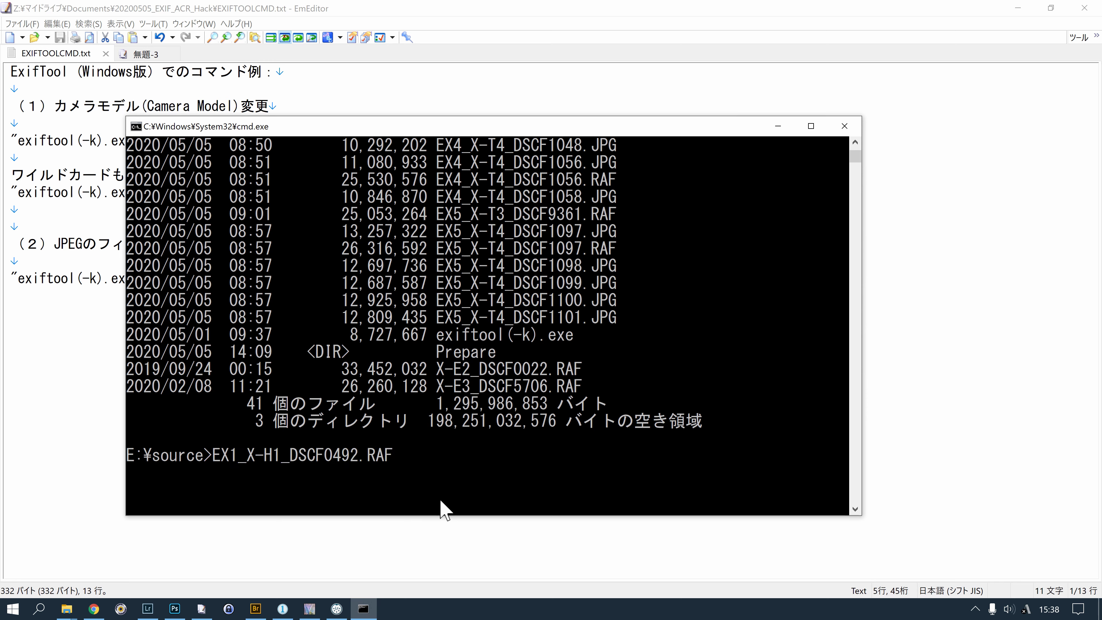
{"action": "key", "text": "Up"}
{"action": "key", "text": "BackSpace"}
{"action": "key", "text": "BackSpace"}
{"action": "key", "text": "BackSpace"}
{"action": "key", "text": "BackSpace"}
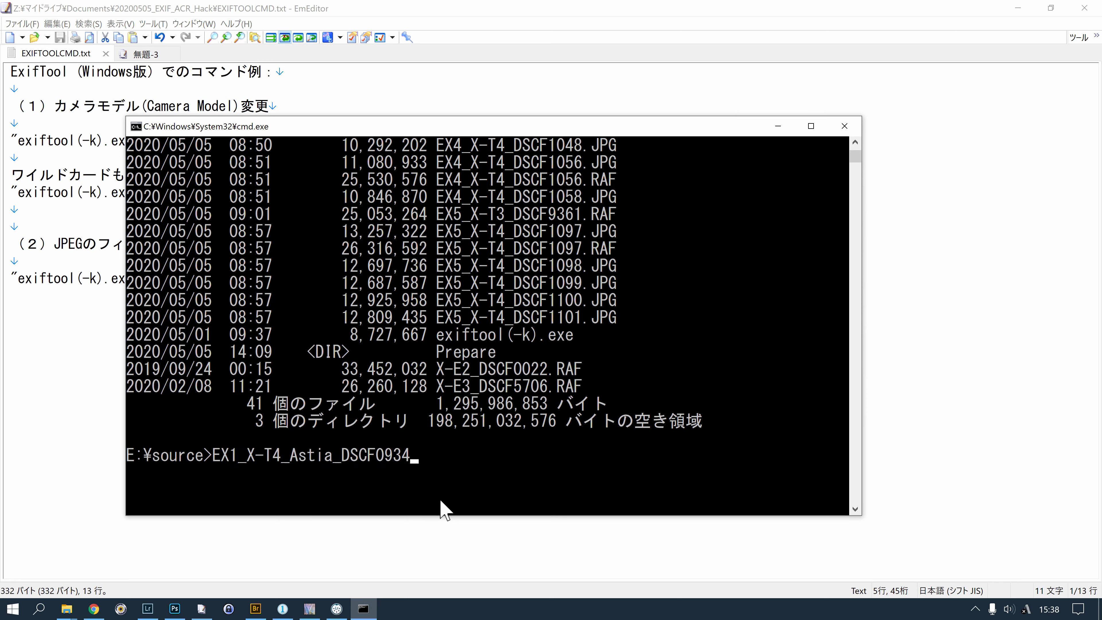
{"action": "key", "text": "BackSpace"}
{"action": "key", "text": "BackSpace"}
{"action": "key", "text": "BackSpace"}
{"action": "key", "text": "BackSpace"}
{"action": "key", "text": "BackSpace"}
{"action": "key", "text": "BackSpace"}
{"action": "type", "text": "e>exif"}
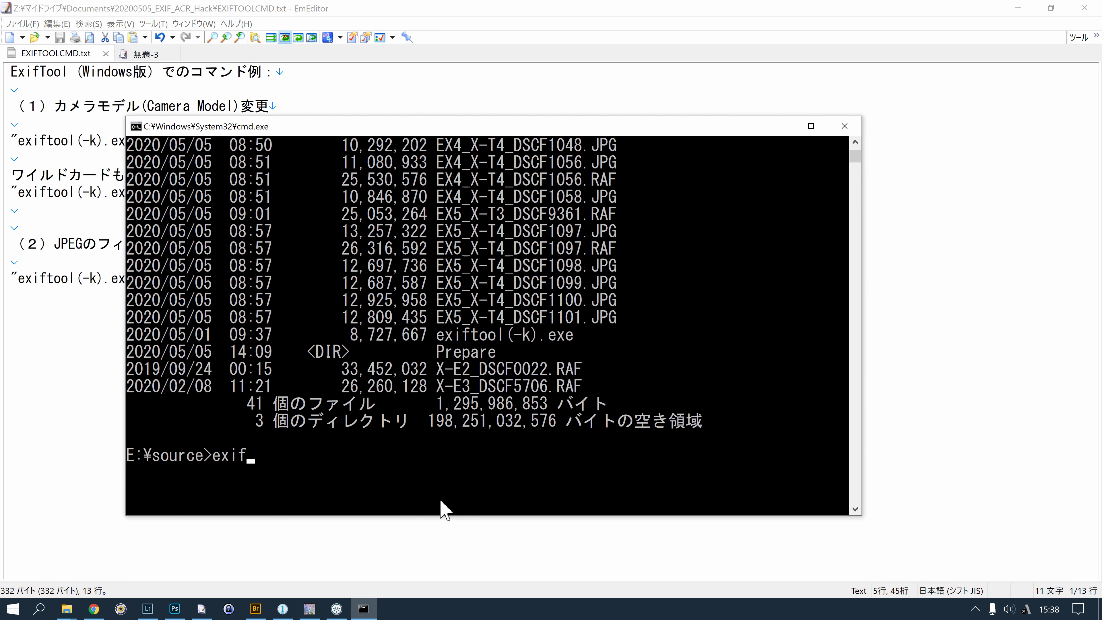
{"action": "key", "text": "Tab"}
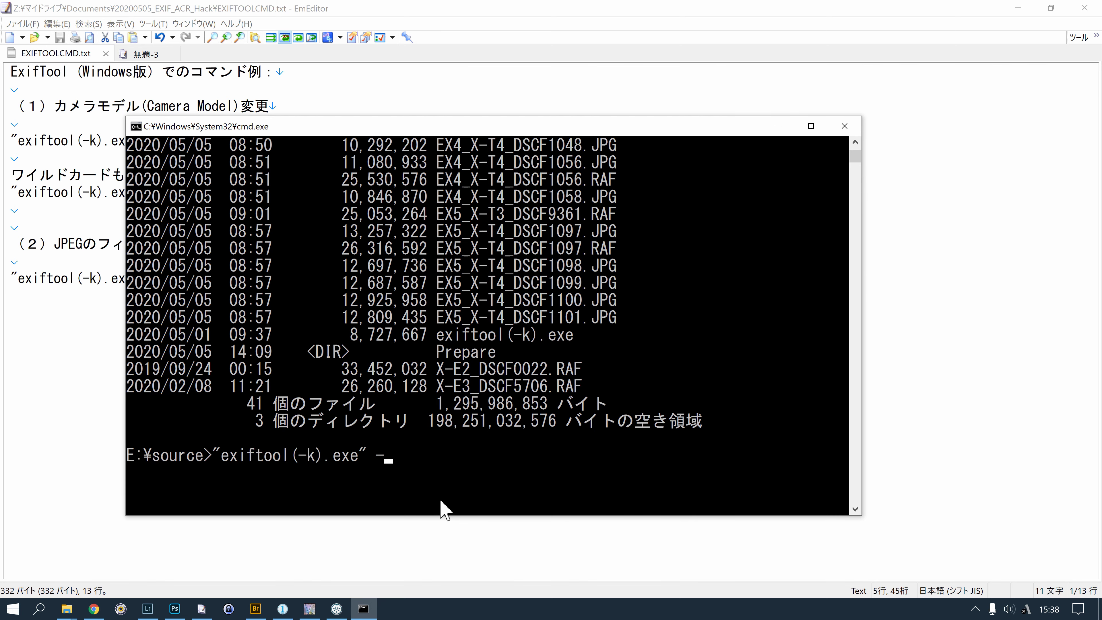
Add -Model="X-T4" and Tab-complete the target X-E3_DSCF5706.RAF, leaving it unrun.
{"action": "left_click_drag", "start_coordinate": [625, 126], "coordinate": [730, 185]}
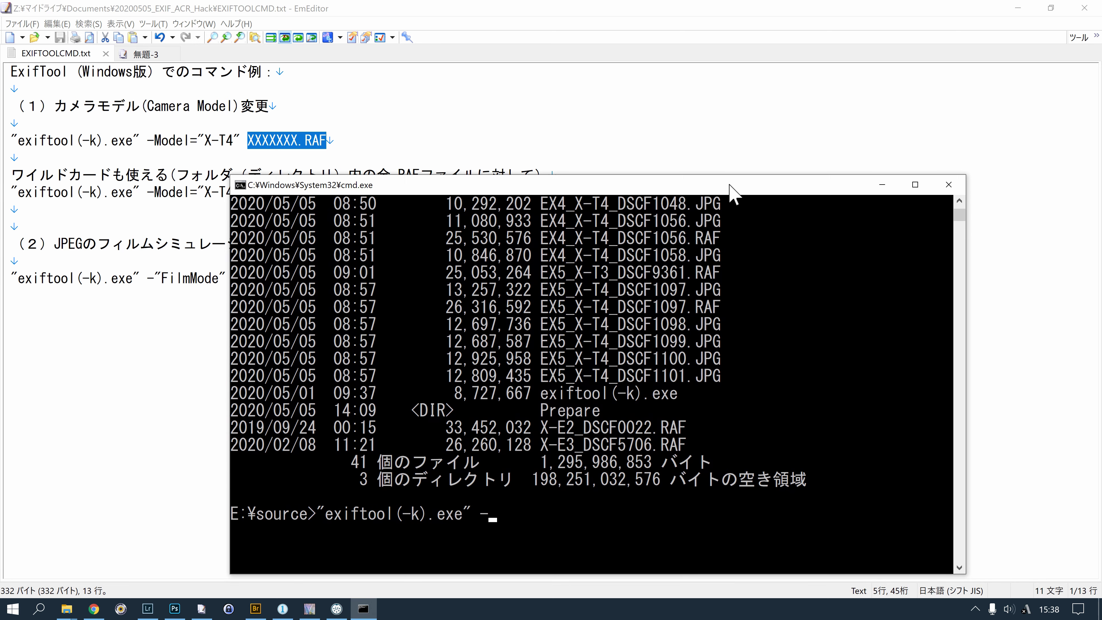
{"action": "type", "text": "Model=\"X-T4\" X"}
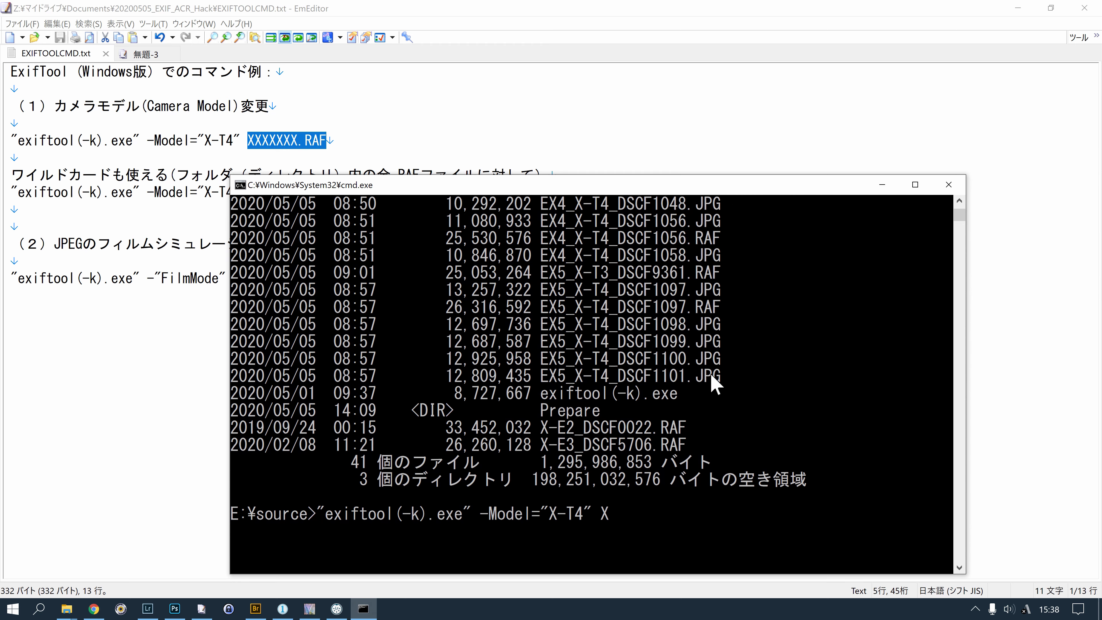
{"action": "type", "text": "-E3_"}
{"action": "key", "text": "Tab"}
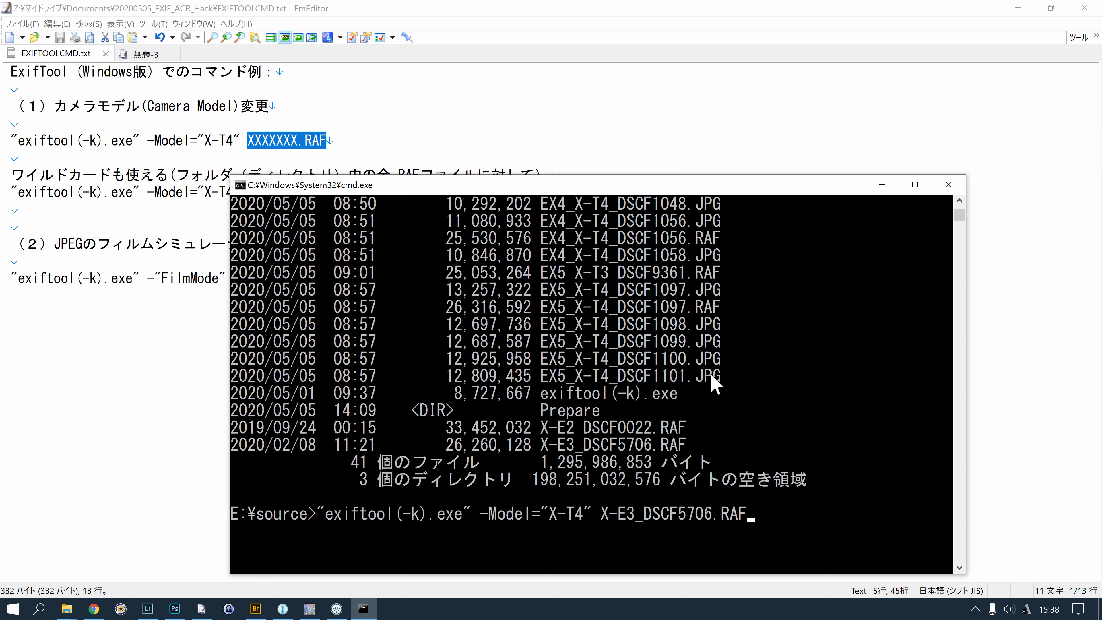
{"action": "left_click_drag", "start_coordinate": [586, 186], "coordinate": [570, 125]}
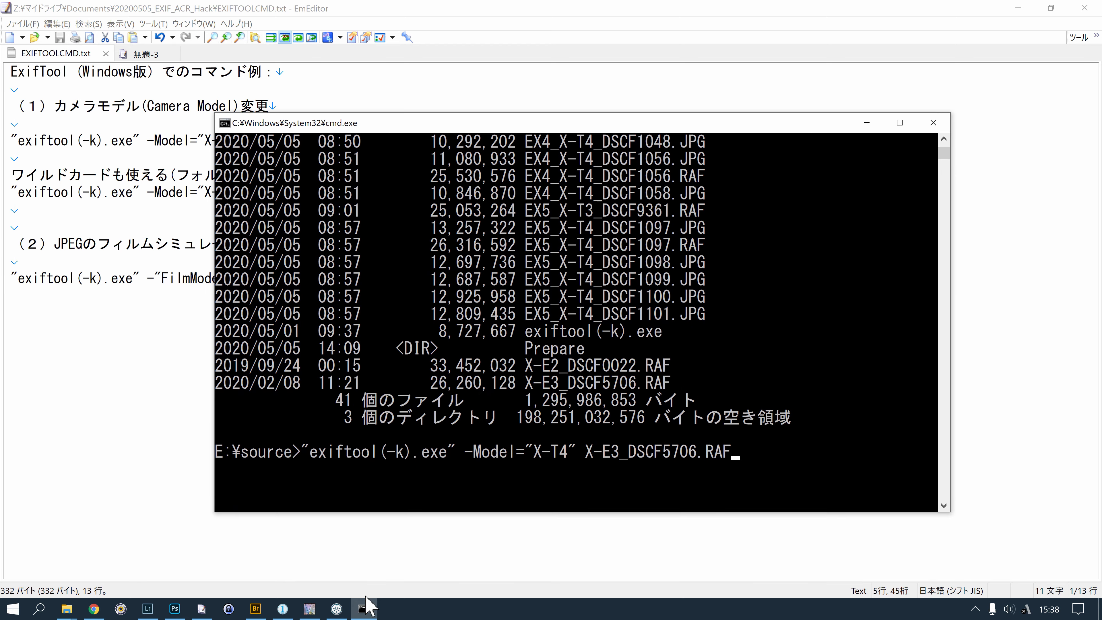
Inspect the Exif data of EX3_X-T4_DSCF1015.RAF in Exif Pilot.
{"action": "left_click", "coordinate": [318, 616]}
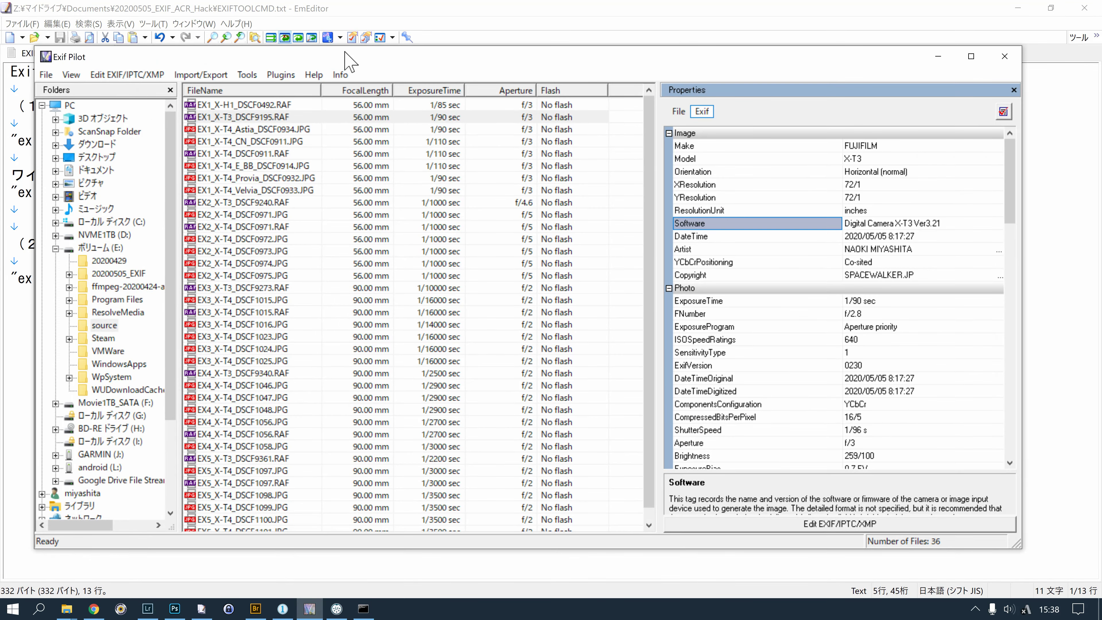
{"action": "left_click_drag", "start_coordinate": [348, 65], "coordinate": [357, 43]}
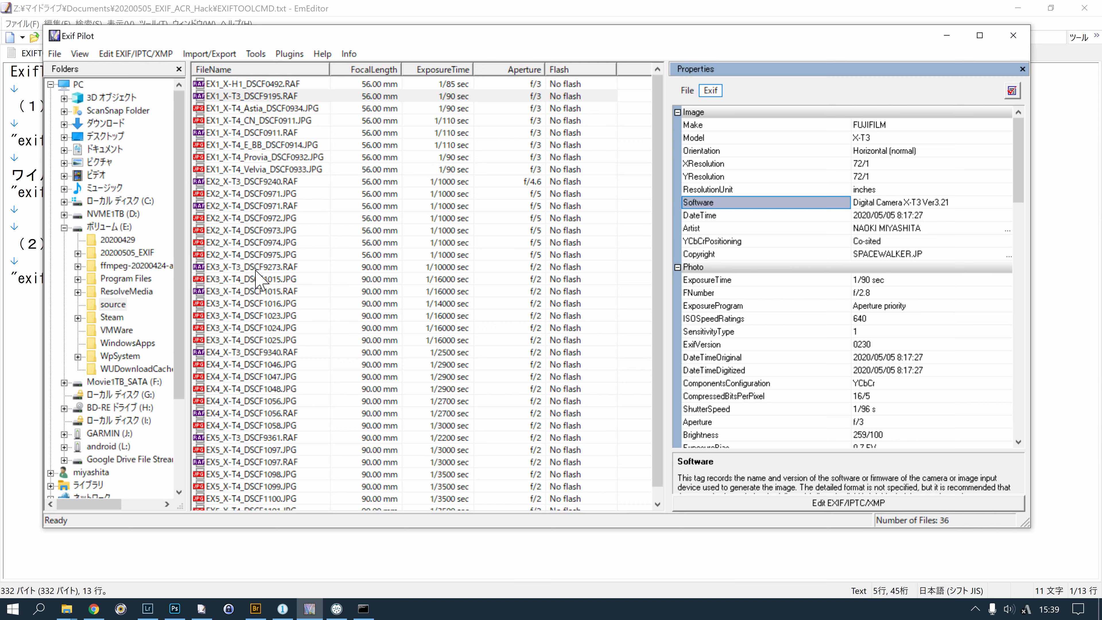
{"action": "left_click", "coordinate": [267, 291]}
{"action": "scroll", "coordinate": [289, 347], "scroll_direction": "down", "scroll_amount": 1}
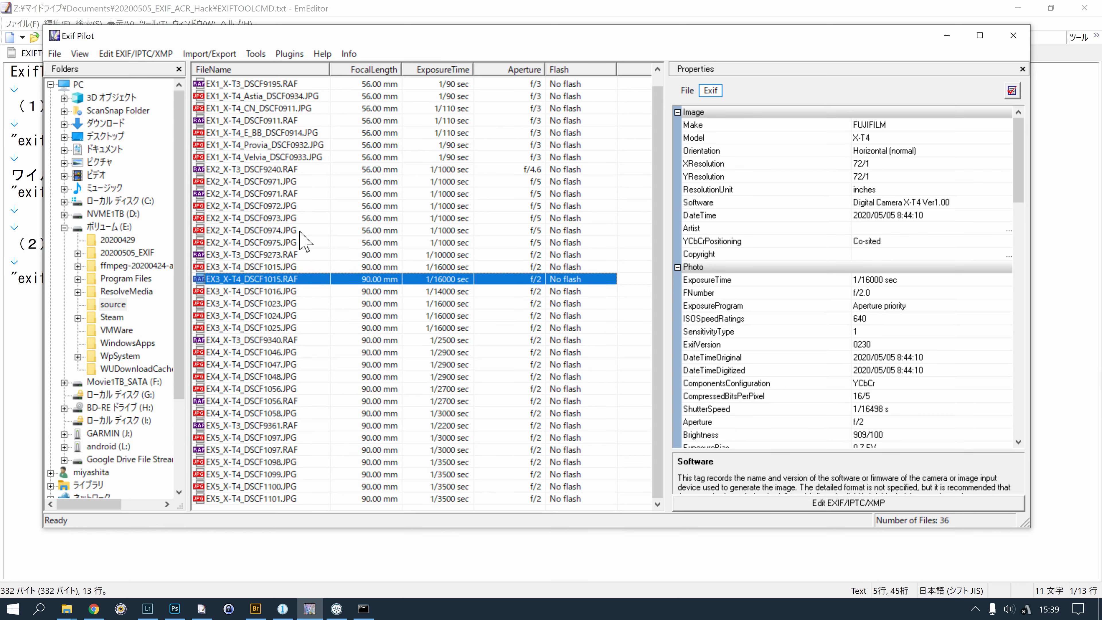
{"action": "scroll", "coordinate": [289, 438], "scroll_direction": "up", "scroll_amount": 1}
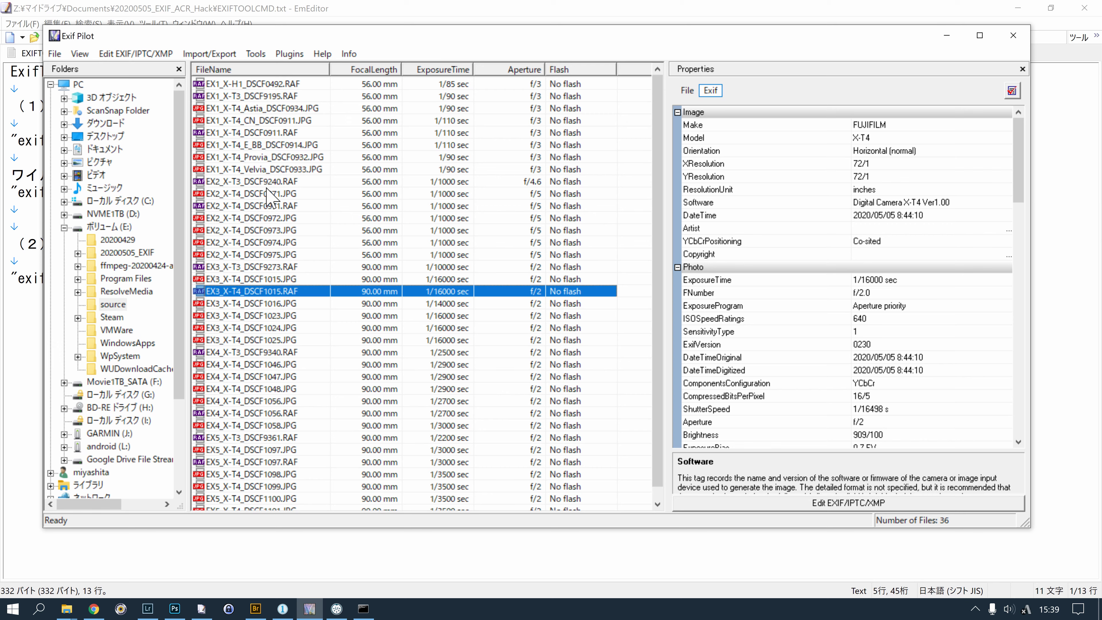
{"action": "scroll", "coordinate": [265, 393], "scroll_direction": "down", "scroll_amount": 1}
{"action": "scroll", "coordinate": [265, 393], "scroll_direction": "up", "scroll_amount": 1}
Refresh the source folder and confirm X-E3_DSCF5706.RAF's Model still reads X-E3.
{"action": "left_click", "coordinate": [106, 304]}
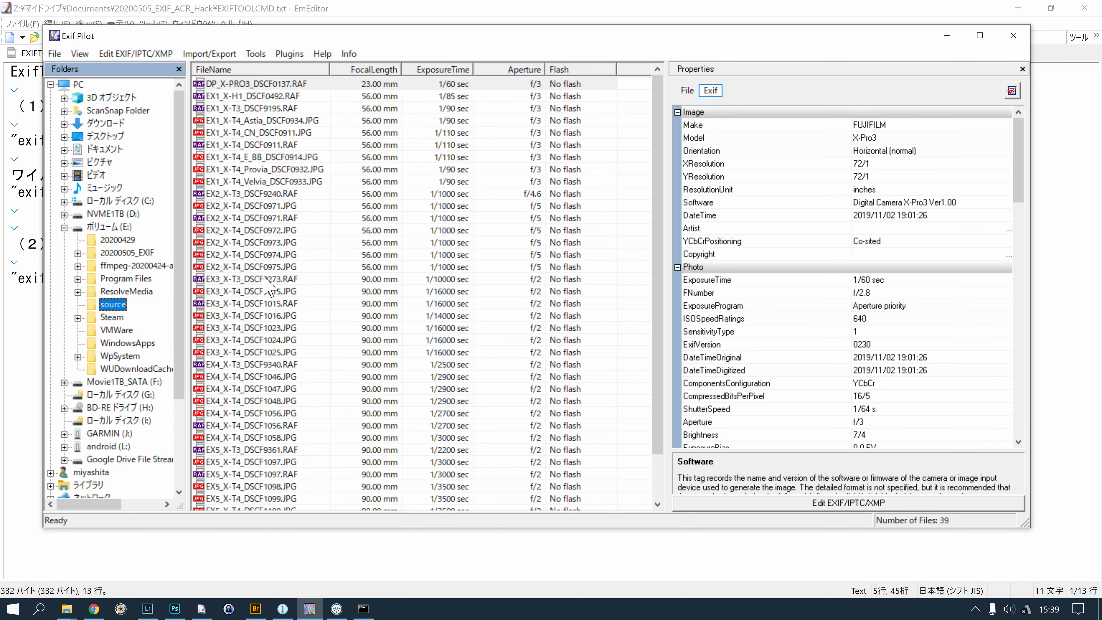
{"action": "left_click", "coordinate": [241, 498]}
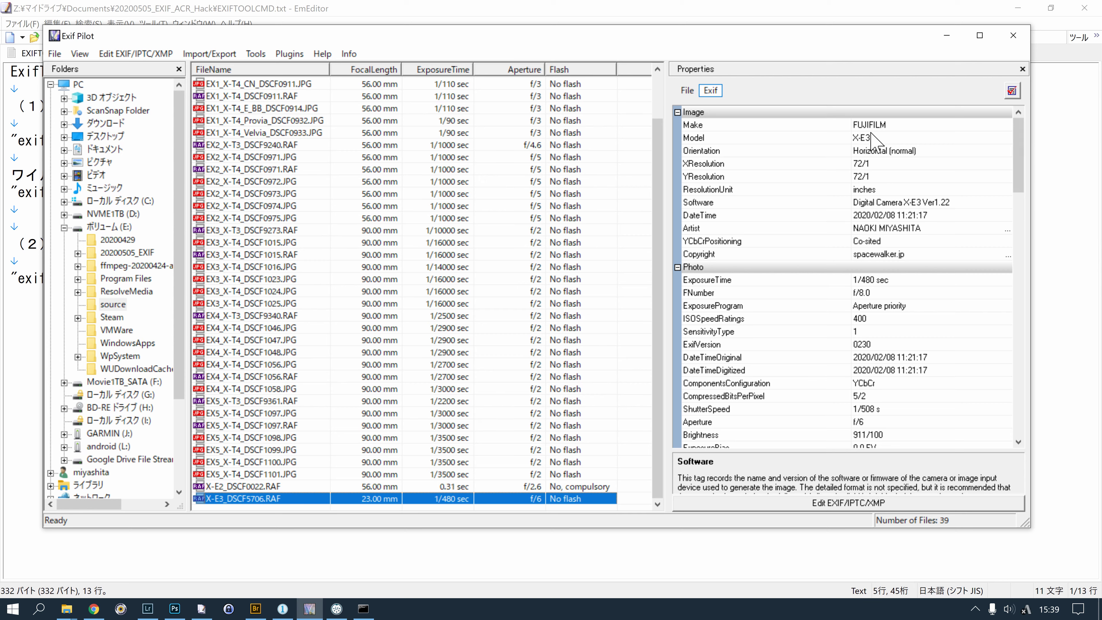
{"action": "left_click", "coordinate": [862, 139]}
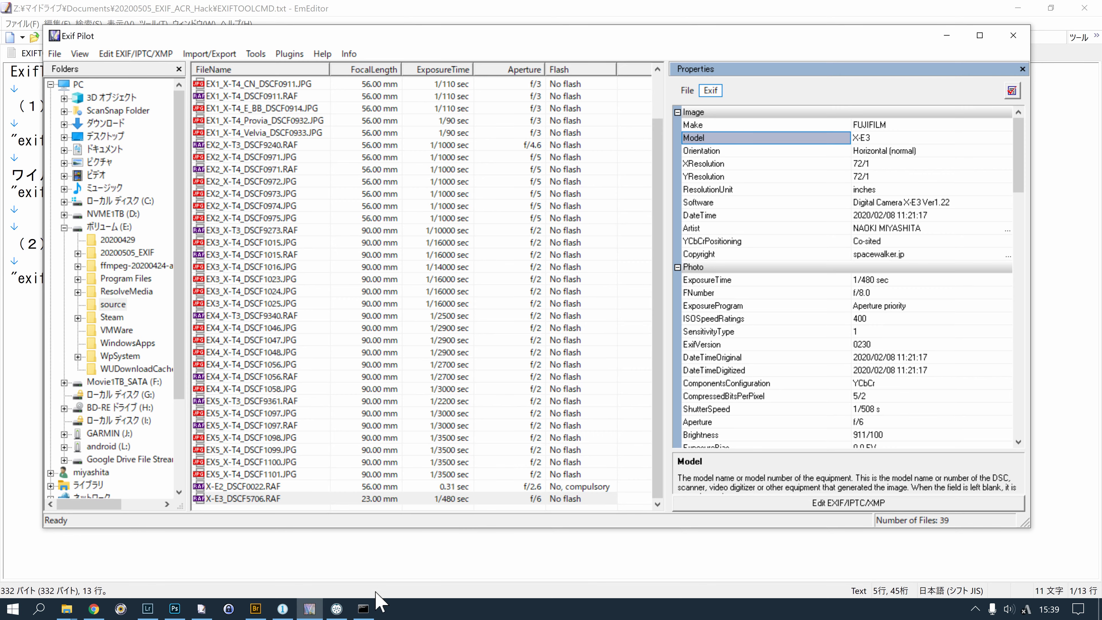
{"action": "left_click", "coordinate": [367, 608]}
{"action": "left_click", "coordinate": [479, 434]}
Run the X-T4 Model command on X-E3_DSCF5706.RAF and dismiss ExifTool's pause after 1 file updated.
{"action": "left_click", "coordinate": [682, 469]}
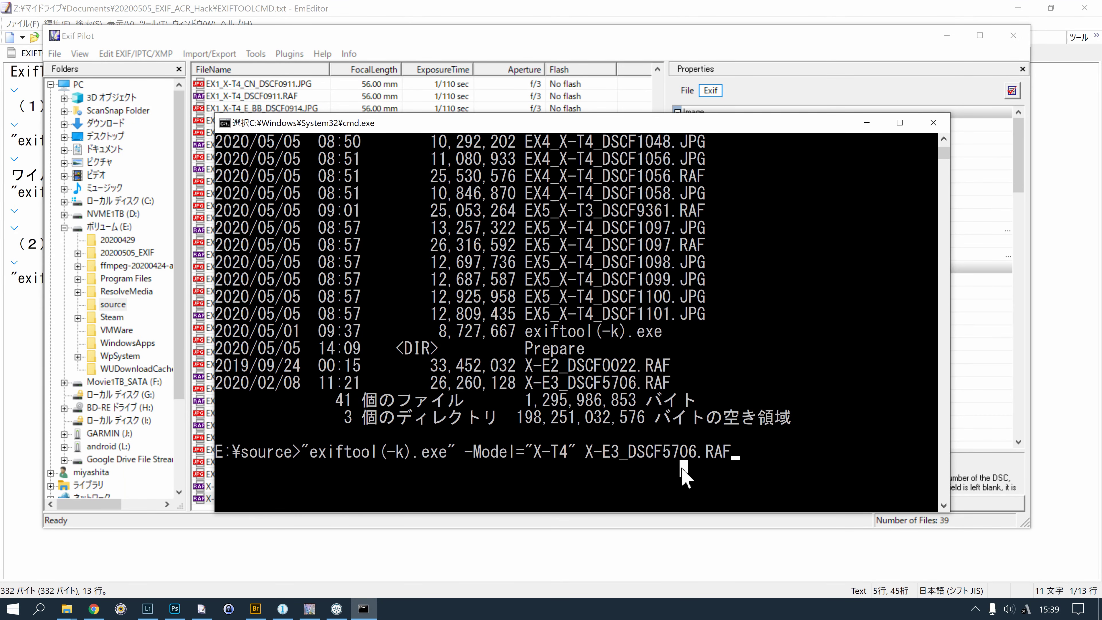
{"action": "key", "text": "Escape"}
{"action": "left_click", "coordinate": [786, 454]}
{"action": "key", "text": "Escape"}
{"action": "key", "text": "Return"}
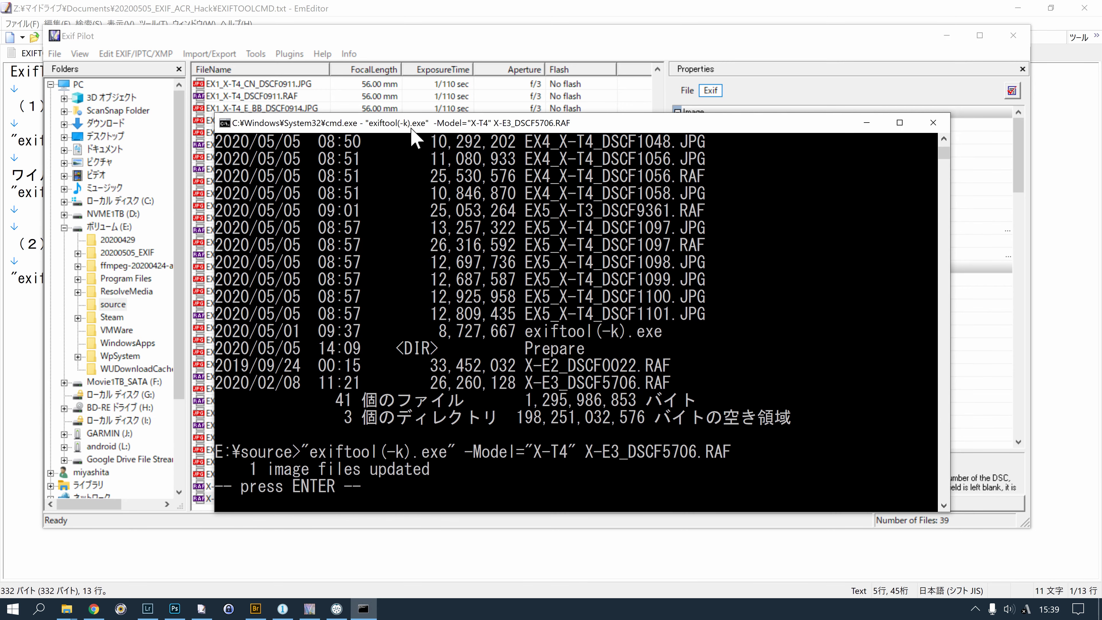
{"action": "left_click_drag", "start_coordinate": [412, 129], "coordinate": [401, 117]}
{"action": "key", "text": "Return"}
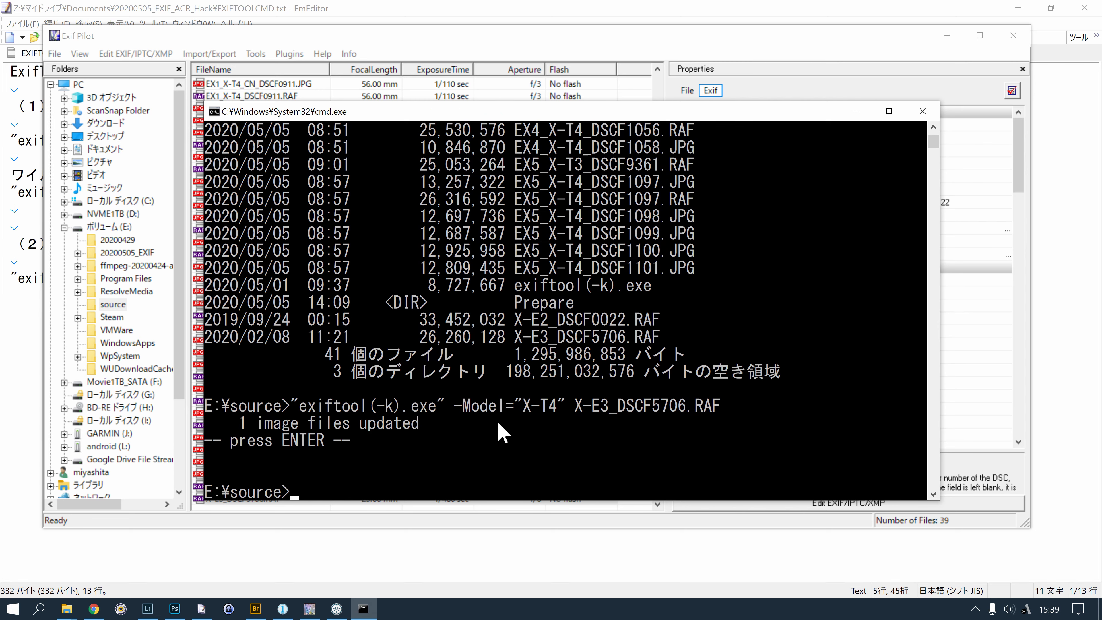
{"action": "left_click", "coordinate": [684, 44]}
Verify X-E3_DSCF5706.RAF's Model now reads X-T4 in Exif Pilot, then close Exif Pilot.
{"action": "left_click", "coordinate": [284, 461]}
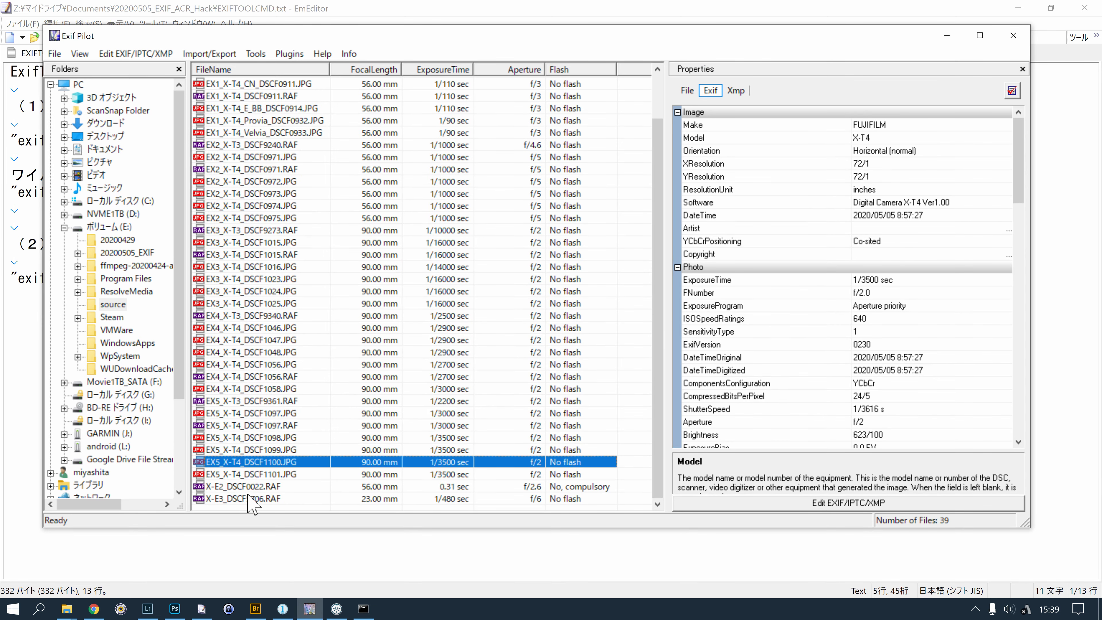
{"action": "left_click", "coordinate": [336, 499]}
{"action": "left_click", "coordinate": [868, 138]}
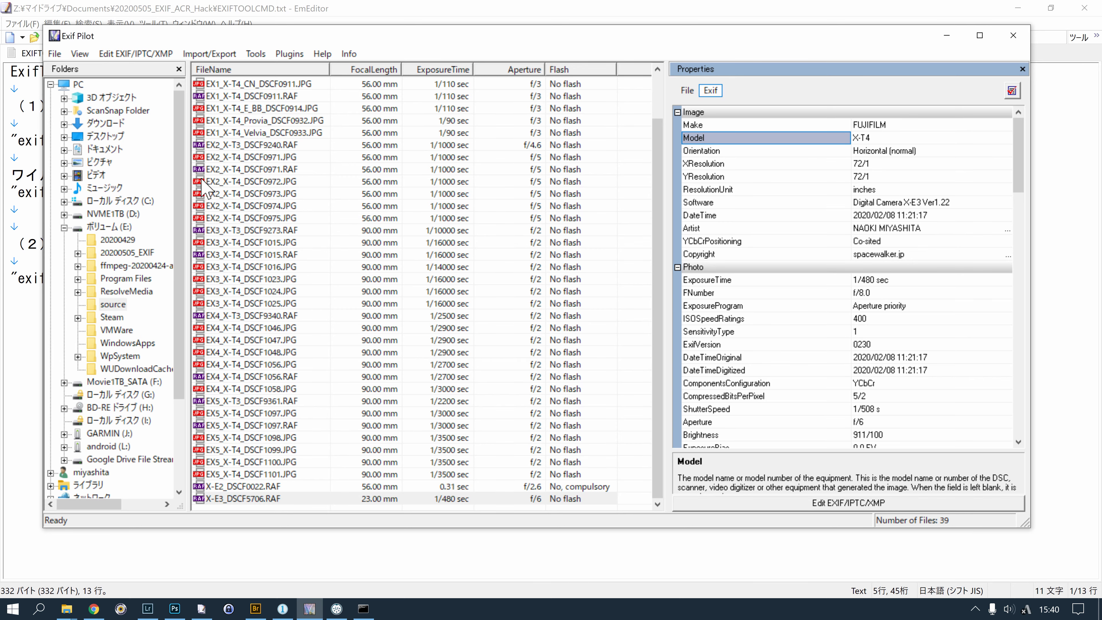
{"action": "left_click_drag", "start_coordinate": [319, 39], "coordinate": [333, 40]}
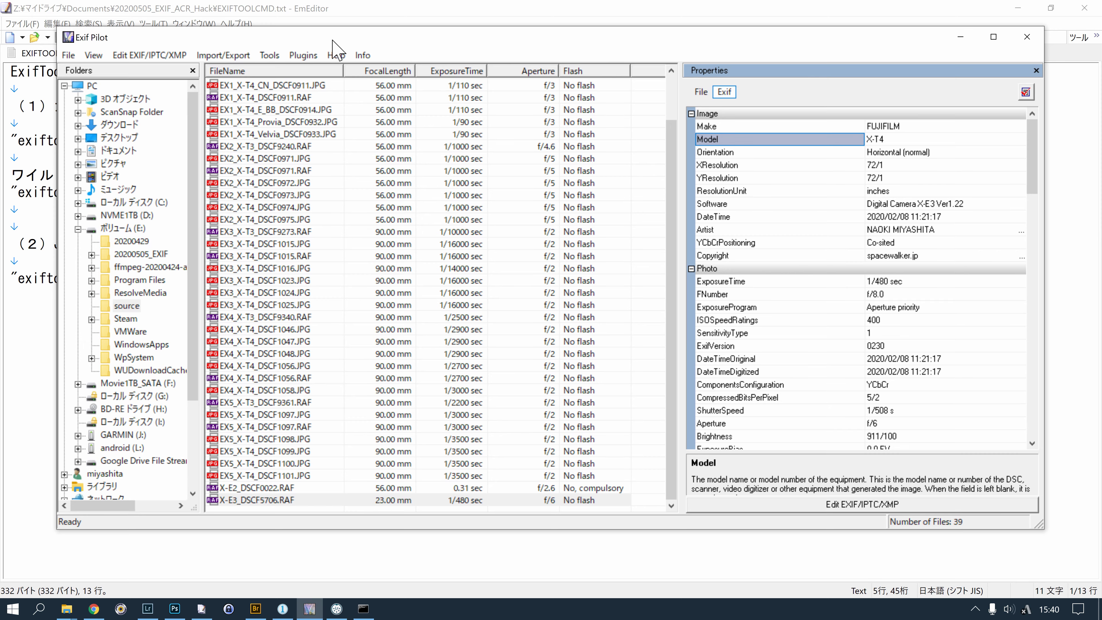
{"action": "left_click_drag", "start_coordinate": [333, 40], "coordinate": [356, 39]}
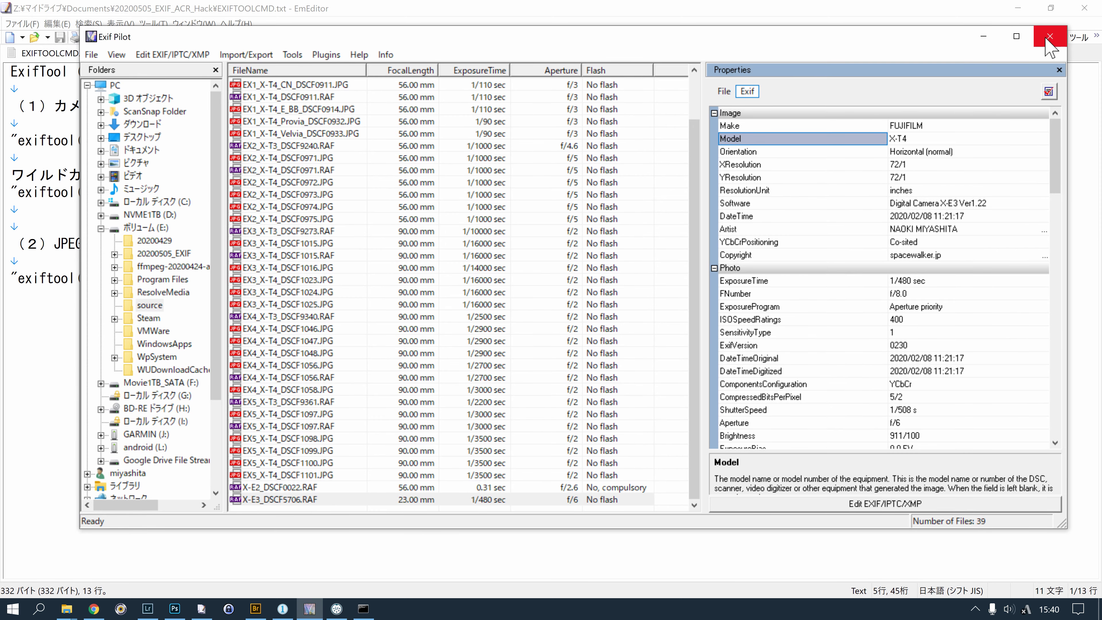
{"action": "key", "text": "alt+F4"}
Recall the last exiftool command and select the "exiftool(-k).exe" -Model="X-T4" *.RAF example line.
{"action": "left_click", "coordinate": [561, 440]}
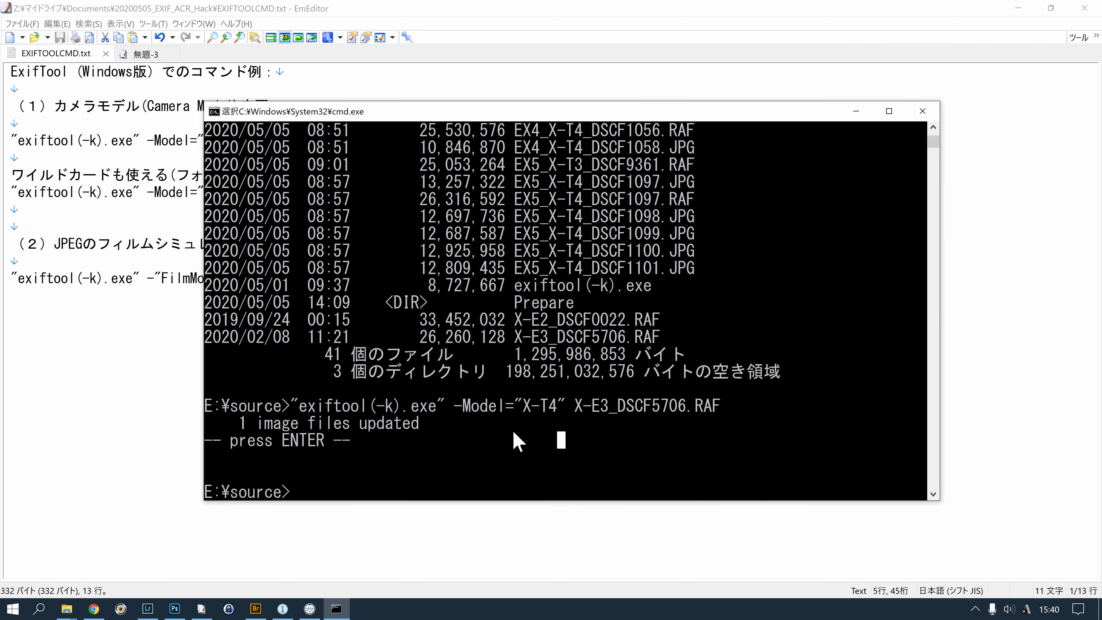
{"action": "key", "text": "Up"}
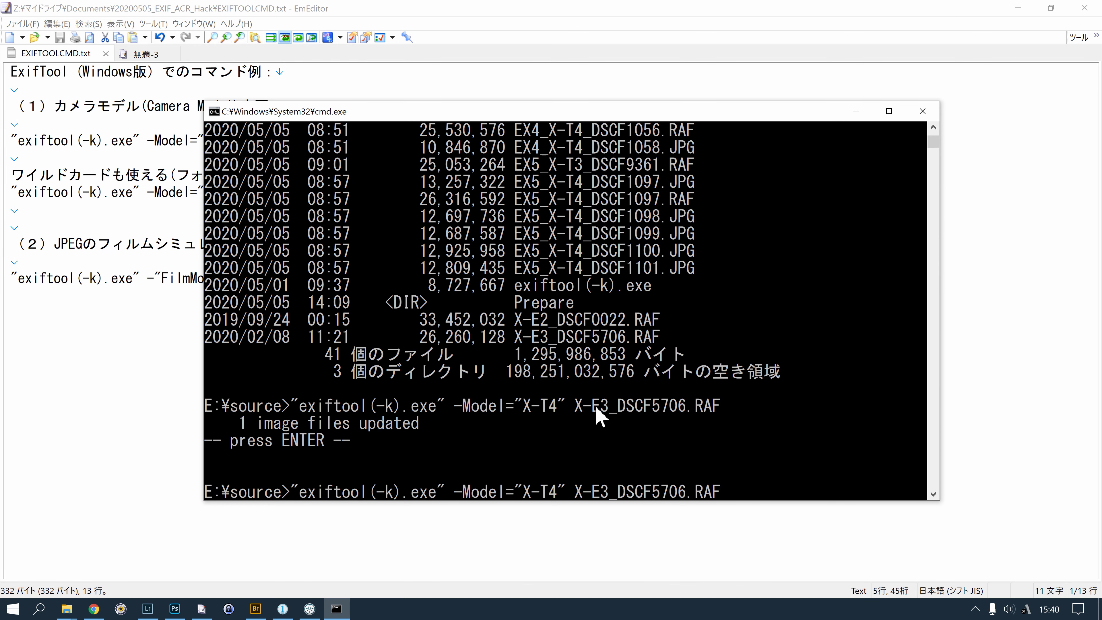
{"action": "left_click", "coordinate": [44, 197]}
{"action": "mouse_move", "coordinate": [11, 176]}
{"action": "left_mouse_down"}
{"action": "mouse_move", "coordinate": [264, 209]}
{"action": "mouse_move", "coordinate": [9, 175]}
{"action": "left_mouse_up"}
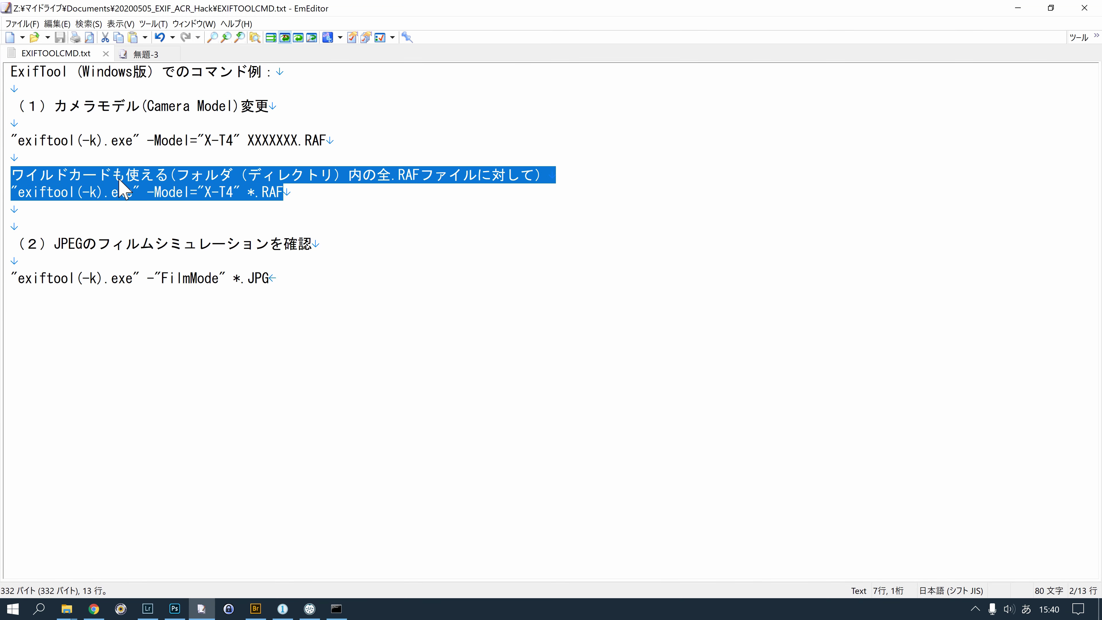
{"action": "mouse_move", "coordinate": [121, 181]}
{"action": "left_mouse_down"}
{"action": "mouse_move", "coordinate": [10, 178]}
{"action": "mouse_move", "coordinate": [5, 165]}
{"action": "mouse_move", "coordinate": [7, 191]}
{"action": "left_mouse_up"}
{"action": "left_click_drag", "start_coordinate": [248, 196], "coordinate": [257, 191]}
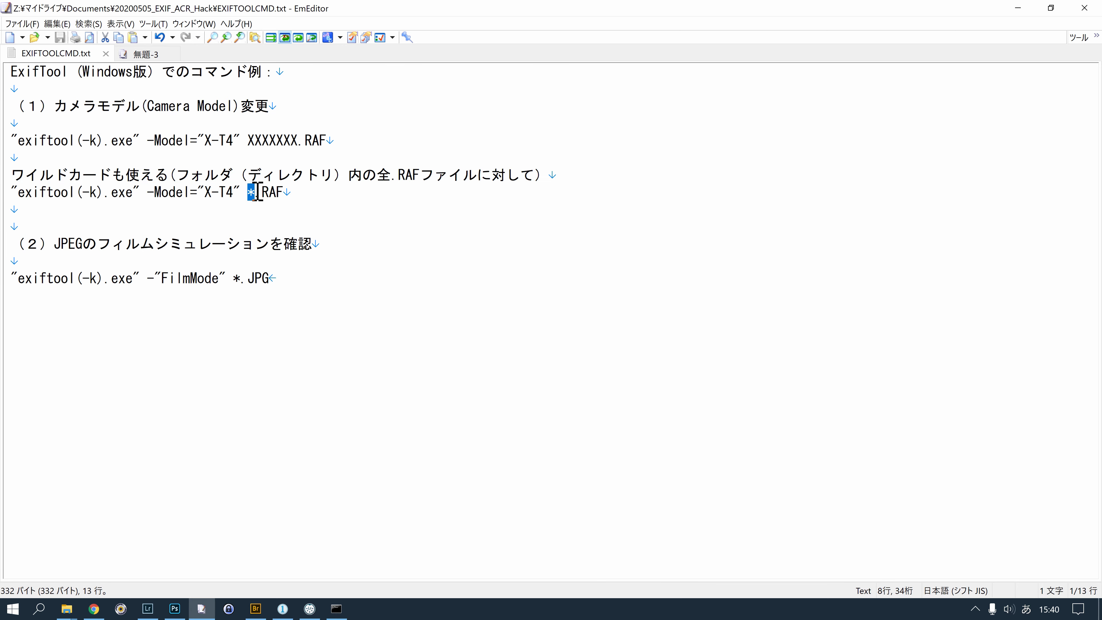
{"action": "left_click", "coordinate": [287, 193]}
{"action": "left_click_drag", "start_coordinate": [286, 192], "coordinate": [7, 202]}
{"action": "mouse_move", "coordinate": [303, 202]}
{"action": "left_mouse_down"}
{"action": "mouse_move", "coordinate": [7, 204]}
{"action": "mouse_move", "coordinate": [10, 192]}
{"action": "left_mouse_up"}
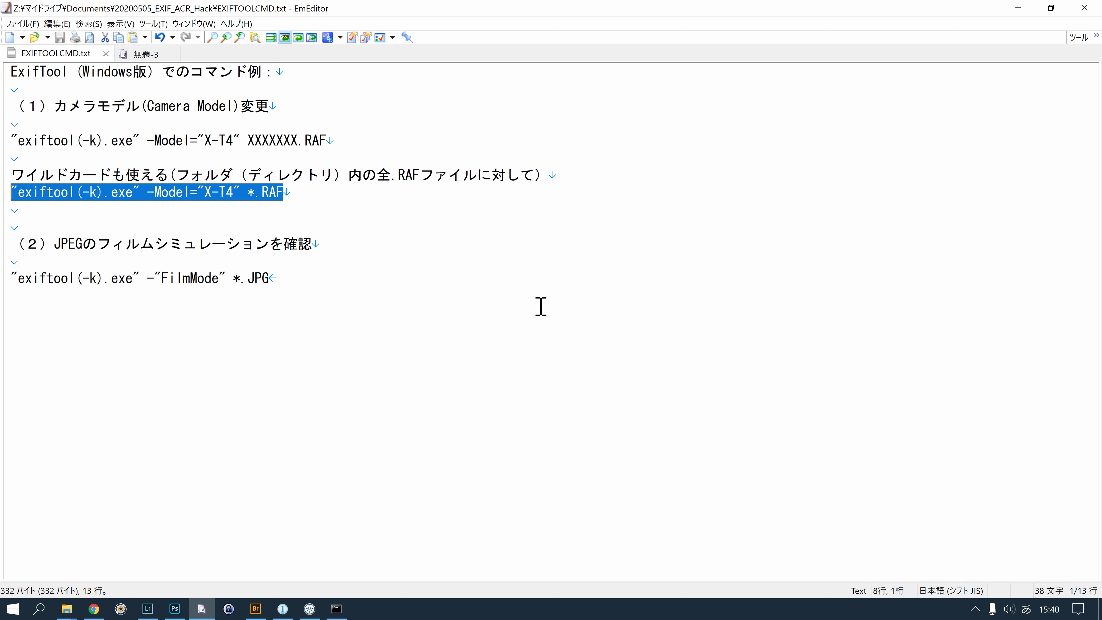
Clear the recalled command and copy EX1_X-T3_DSCF9195.RAF's name from the dir listing.
{"action": "left_click", "coordinate": [335, 609]}
{"action": "left_click", "coordinate": [539, 433]}
{"action": "scroll", "coordinate": [774, 430], "scroll_direction": "up", "scroll_amount": 6}
{"action": "scroll", "coordinate": [766, 369], "scroll_direction": "up", "scroll_amount": 7}
{"action": "scroll", "coordinate": [768, 356], "scroll_direction": "down", "scroll_amount": 8}
{"action": "scroll", "coordinate": [773, 359], "scroll_direction": "down", "scroll_amount": 10}
{"action": "scroll", "coordinate": [775, 357], "scroll_direction": "up", "scroll_amount": 5}
{"action": "scroll", "coordinate": [775, 357], "scroll_direction": "up", "scroll_amount": 8}
{"action": "scroll", "coordinate": [777, 357], "scroll_direction": "down", "scroll_amount": 8}
{"action": "scroll", "coordinate": [777, 352], "scroll_direction": "up", "scroll_amount": 4}
{"action": "key", "text": "Escape"}
{"action": "key", "text": "BackSpace"}
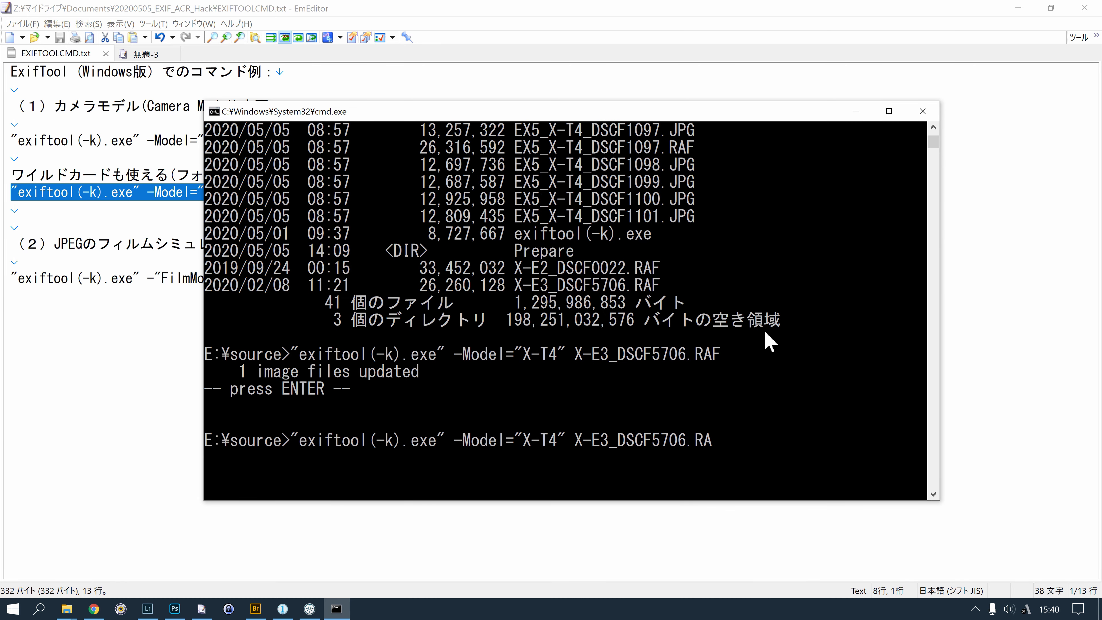
{"action": "key", "text": "BackSpace"}
{"action": "key", "text": "BackSpace"}
{"action": "key", "text": "BackSpace"}
{"action": "key", "text": "BackSpace"}
{"action": "key", "text": "BackSpace"}
{"action": "key", "text": "BackSpace"}
{"action": "key", "text": "BackSpace"}
{"action": "key", "text": "BackSpace"}
{"action": "key", "text": "BackSpace"}
{"action": "key", "text": "BackSpace"}
{"action": "key", "text": "BackSpace"}
{"action": "key", "text": "BackSpace"}
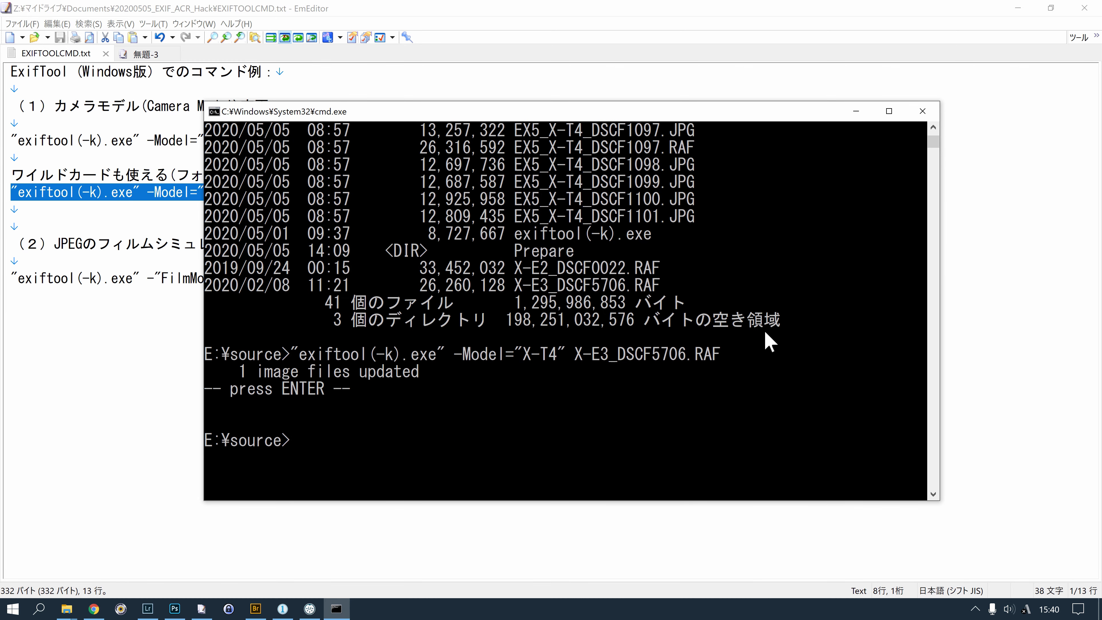
{"action": "scroll", "coordinate": [777, 304], "scroll_direction": "up", "scroll_amount": 5}
{"action": "scroll", "coordinate": [729, 330], "scroll_direction": "up", "scroll_amount": 4}
{"action": "scroll", "coordinate": [677, 354], "scroll_direction": "up", "scroll_amount": 3}
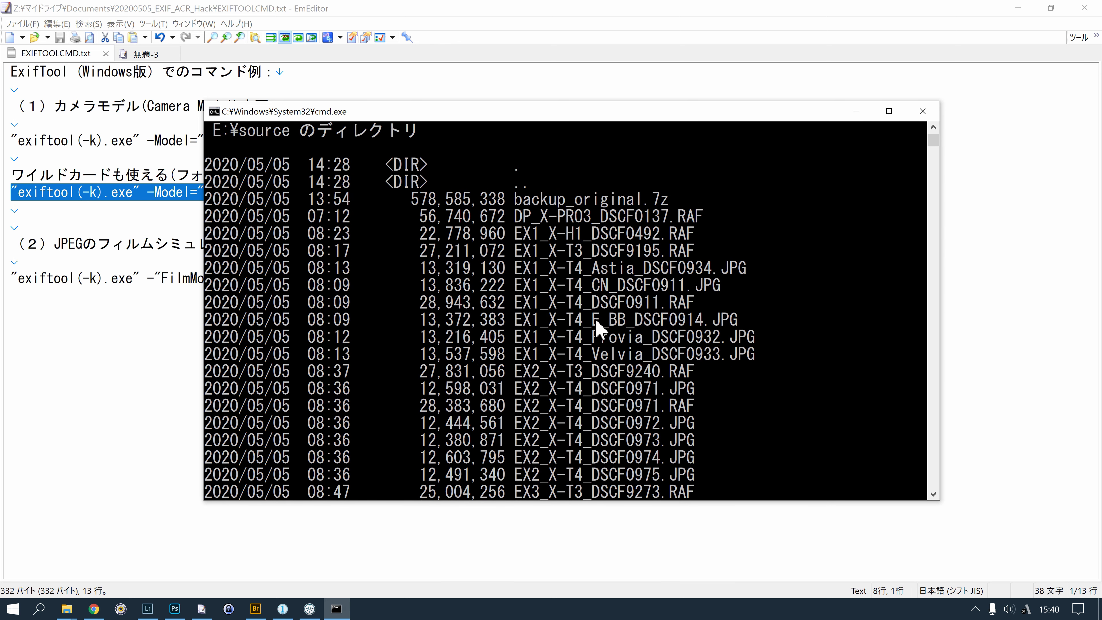
{"action": "left_click_drag", "start_coordinate": [694, 250], "coordinate": [514, 256]}
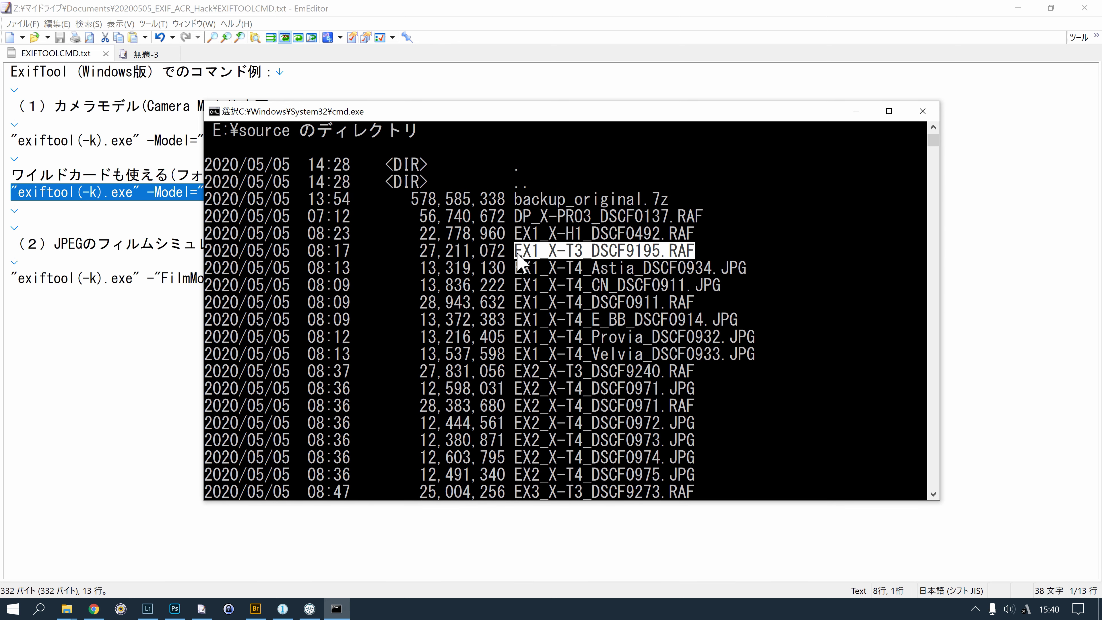
{"action": "right_click", "coordinate": [577, 259]}
{"action": "scroll", "coordinate": [829, 318], "scroll_direction": "down", "scroll_amount": 3}
Clear the screen and run "exiftool(-k).exe" -Model="X-T4" EX1_X-T3_DSCF9195.RAF.
{"action": "type", "text": "cls"}
{"action": "key", "text": "Return"}
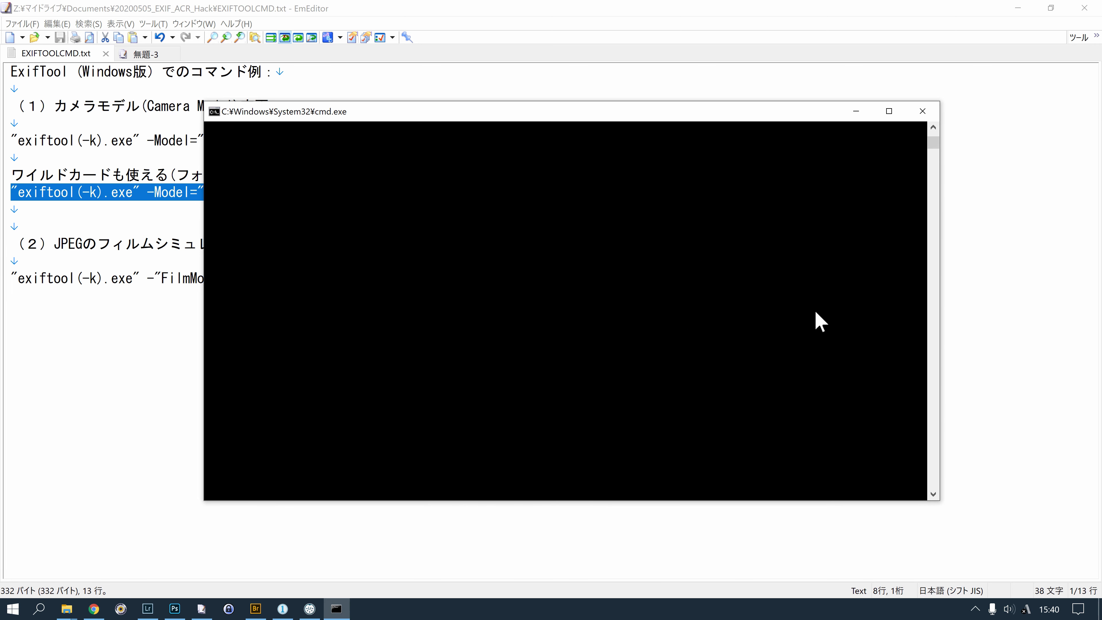
{"action": "type", "text": "\"exiftool(-k).exe\" -Model=\"X-T4\" X-E3_DSCF5706.RAF"}
{"action": "key", "text": "BackSpace"}
{"action": "key", "text": "BackSpace"}
{"action": "key", "text": "BackSpace"}
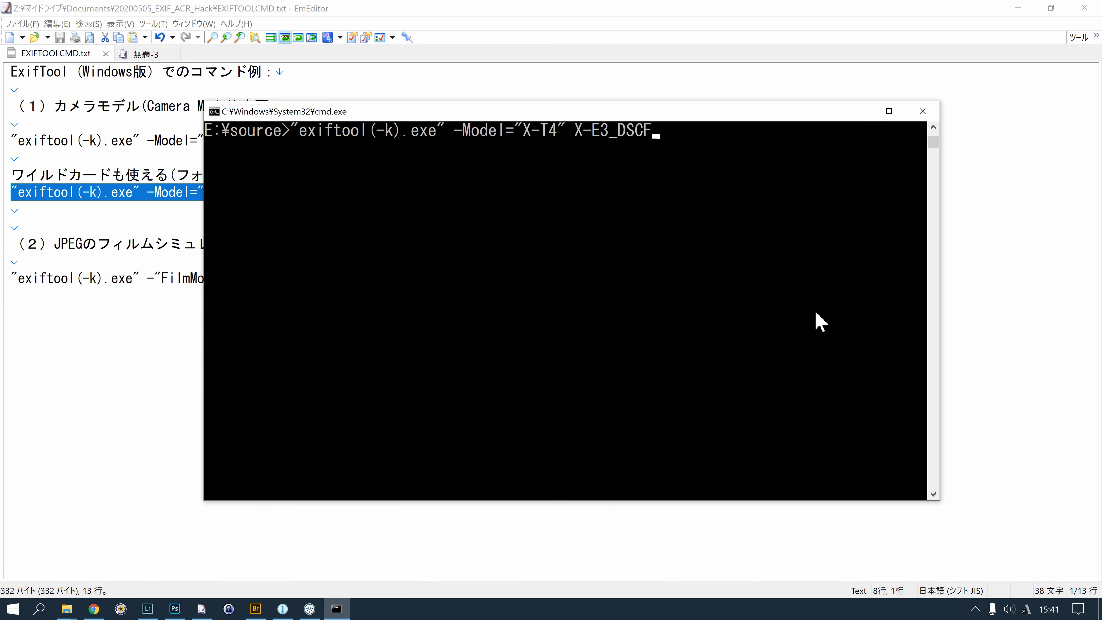
{"action": "key", "text": "BackSpace"}
{"action": "key", "text": "BackSpace"}
{"action": "key", "text": "BackSpace"}
{"action": "key", "text": "Tab"}
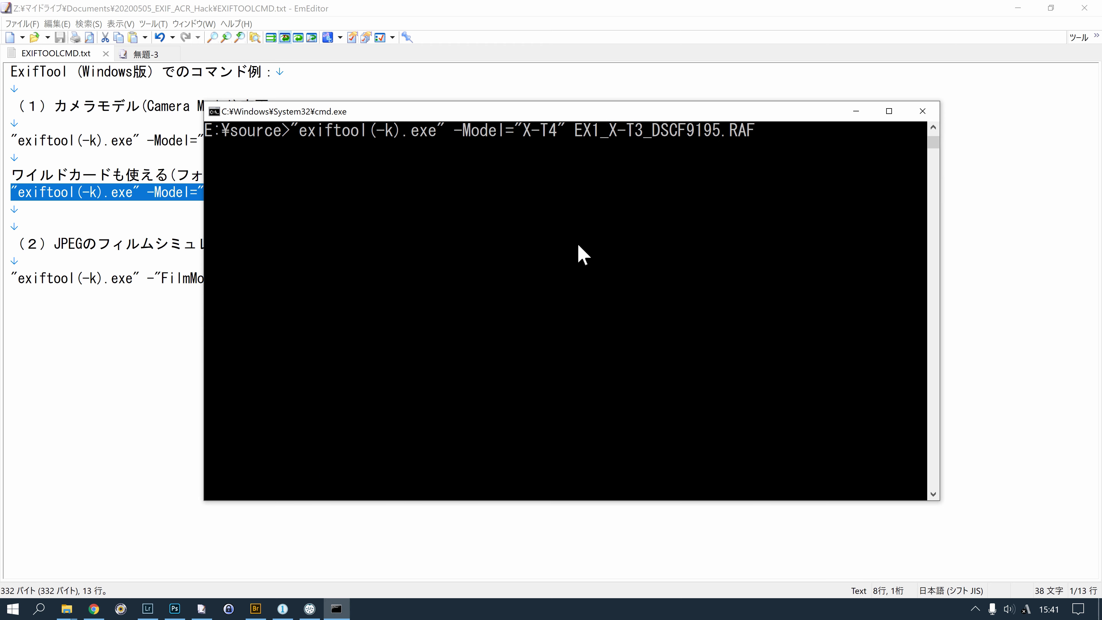
{"action": "key", "text": "Return"}
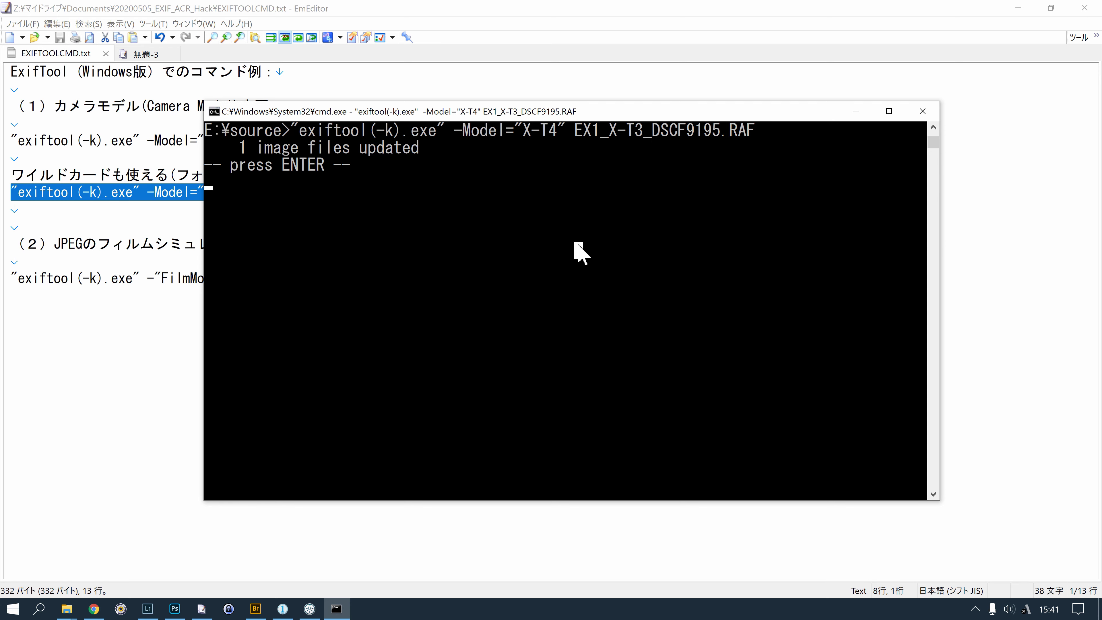
{"action": "left_click", "coordinate": [66, 609]}
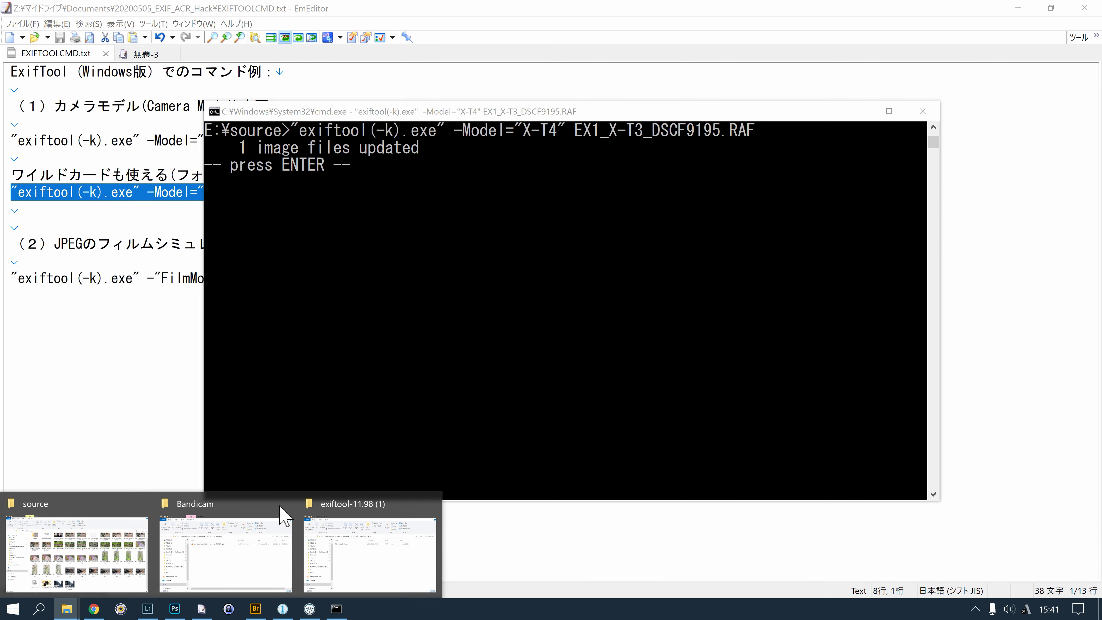
Locate the new EX1_X-T3_DSCF9195.RAF_original backup in the source folder.
{"action": "left_click", "coordinate": [90, 571]}
{"action": "scroll", "coordinate": [777, 461], "scroll_direction": "up", "scroll_amount": 1}
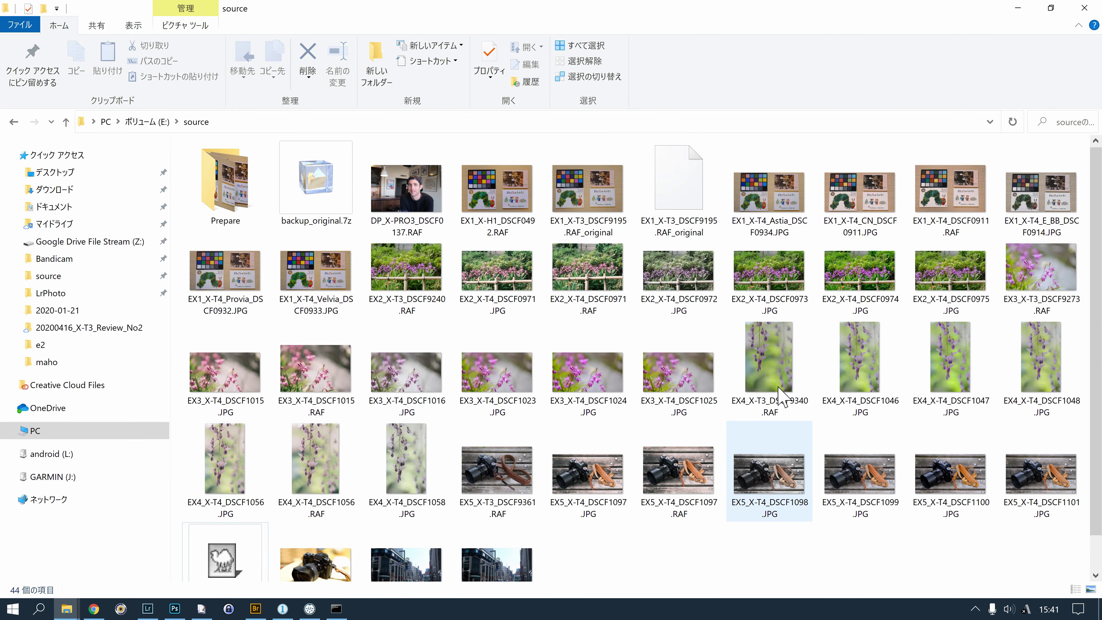
{"action": "left_click", "coordinate": [692, 212]}
{"action": "left_click", "coordinate": [654, 234]}
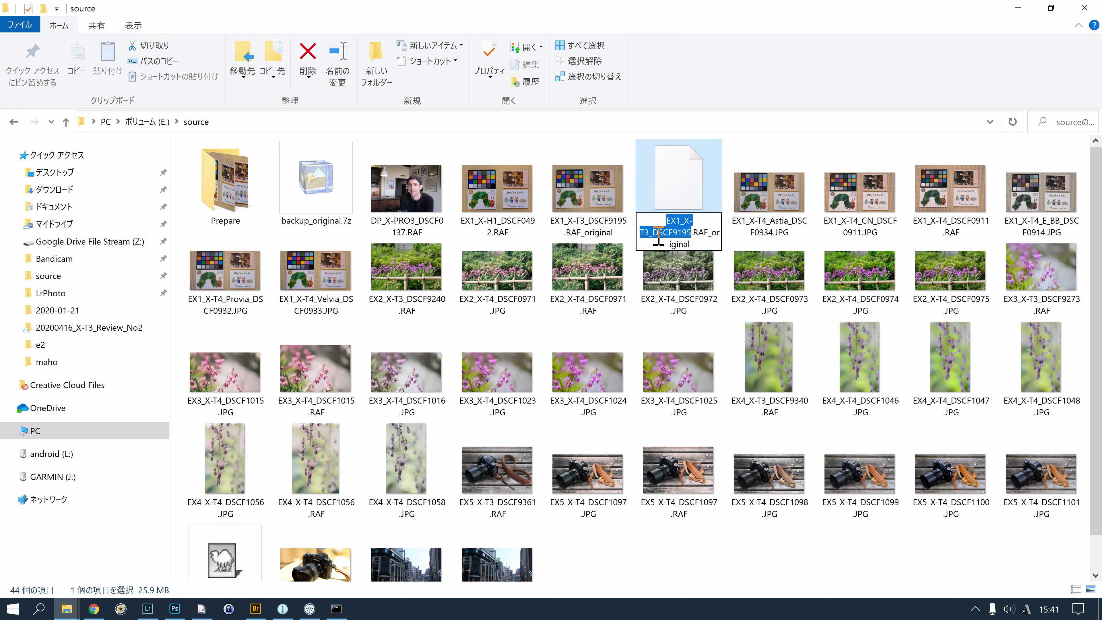
{"action": "left_click", "coordinate": [766, 286]}
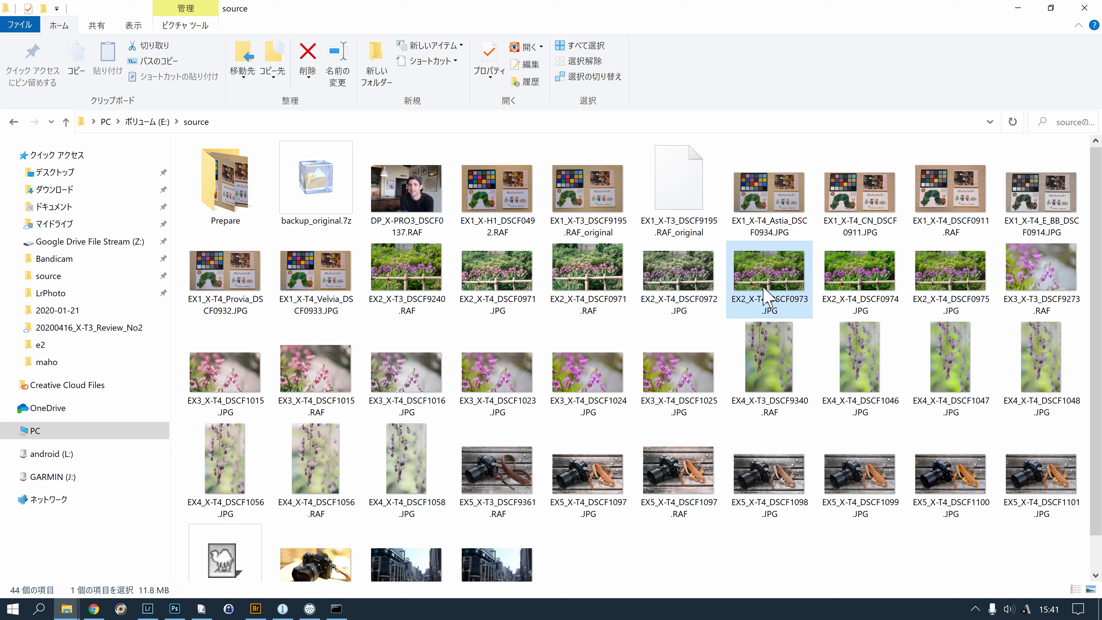
{"action": "left_click", "coordinate": [656, 234]}
{"action": "left_click", "coordinate": [658, 237]}
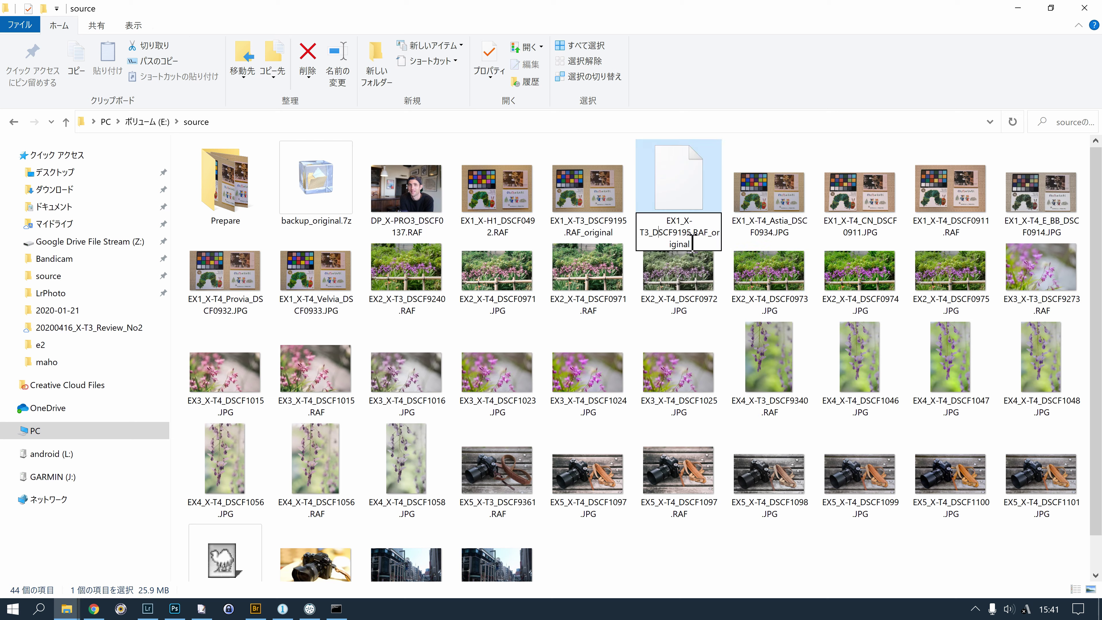
{"action": "left_click", "coordinate": [810, 298]}
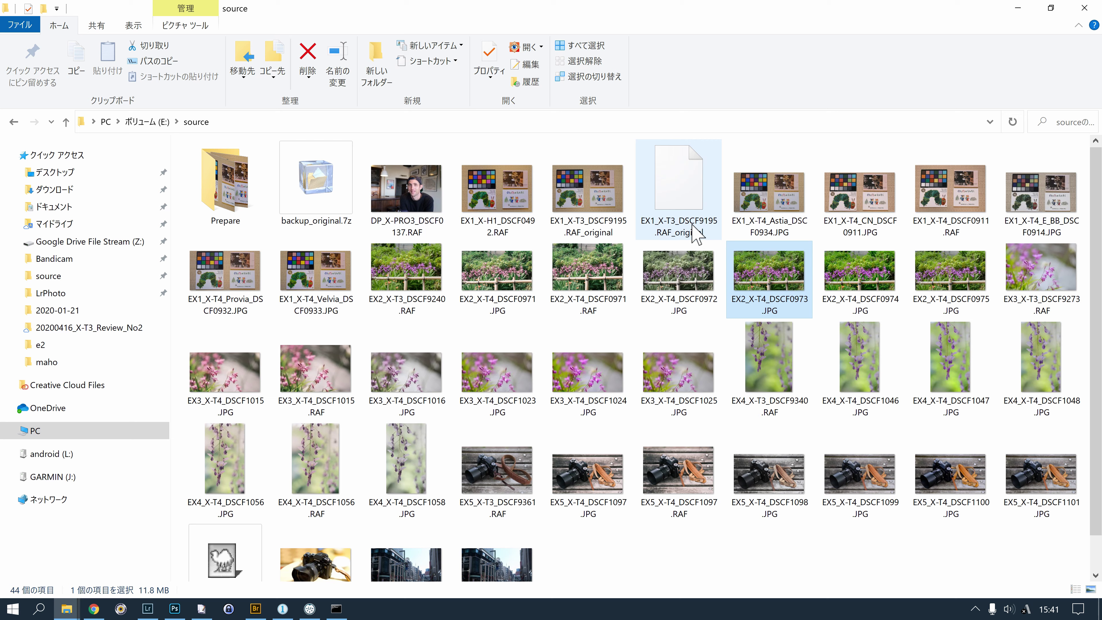
{"action": "left_click", "coordinate": [695, 235]}
{"action": "left_click", "coordinate": [597, 228]}
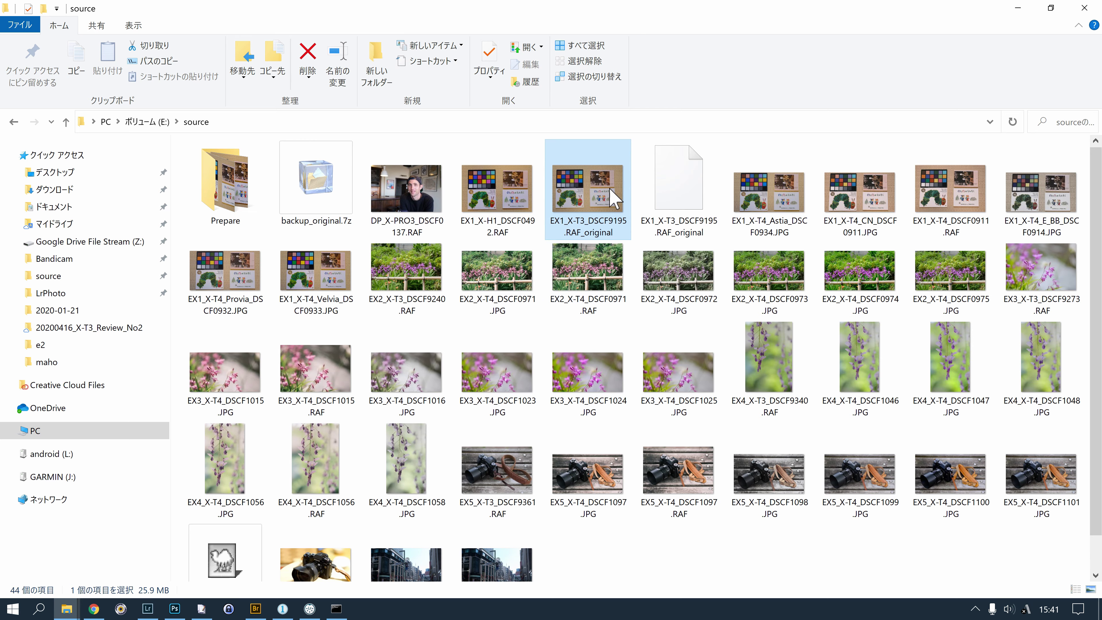
Let the waiting exiftool console finish and return to the prompt.
{"action": "left_click", "coordinate": [336, 608]}
{"action": "left_click", "coordinate": [478, 381]}
{"action": "key", "text": "Return"}
{"action": "left_click", "coordinate": [496, 341]}
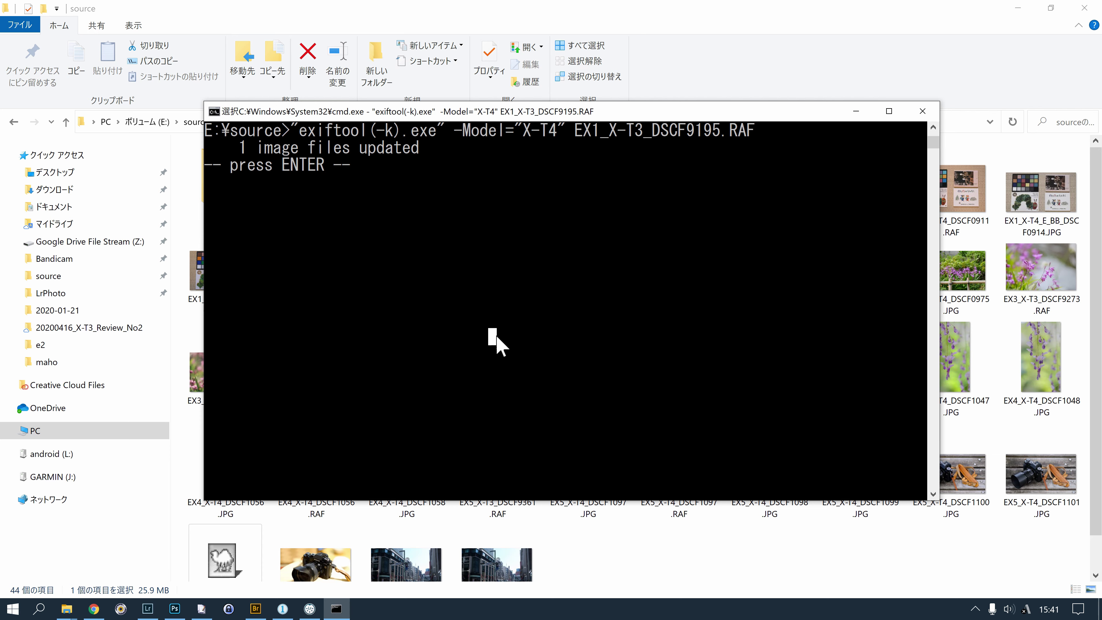
{"action": "key", "text": "Return"}
{"action": "key", "text": "Return"}
{"action": "left_click", "coordinate": [526, 12]}
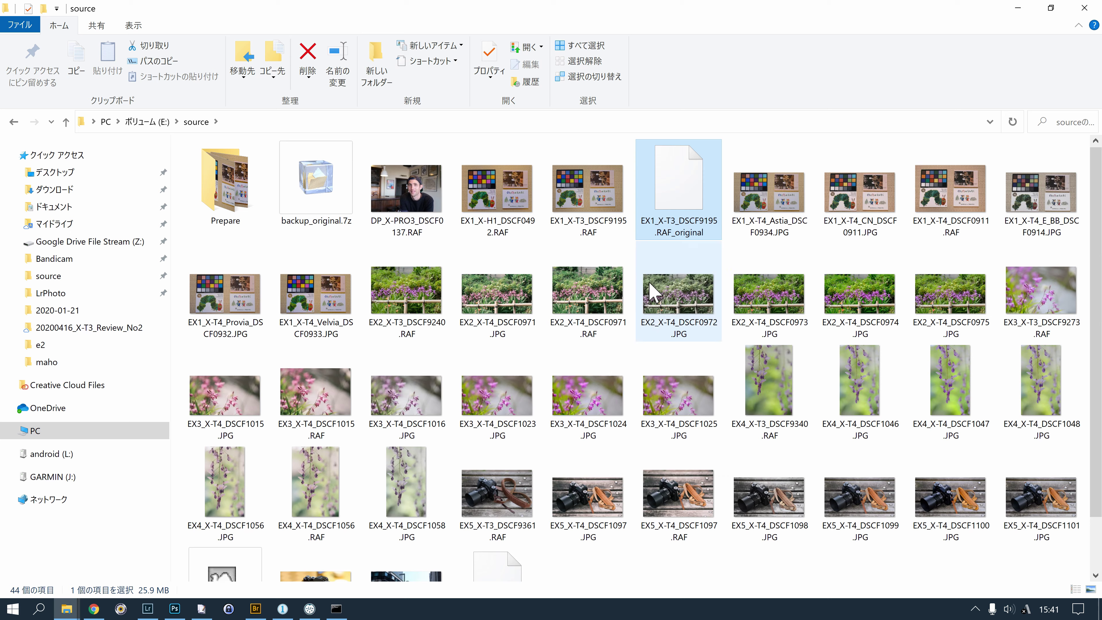
Confirm EX1_X-T3_DSCF9195.RAF's Properties show camera model X-T4, then switch to Adobe Bridge.
{"action": "left_click", "coordinate": [615, 208]}
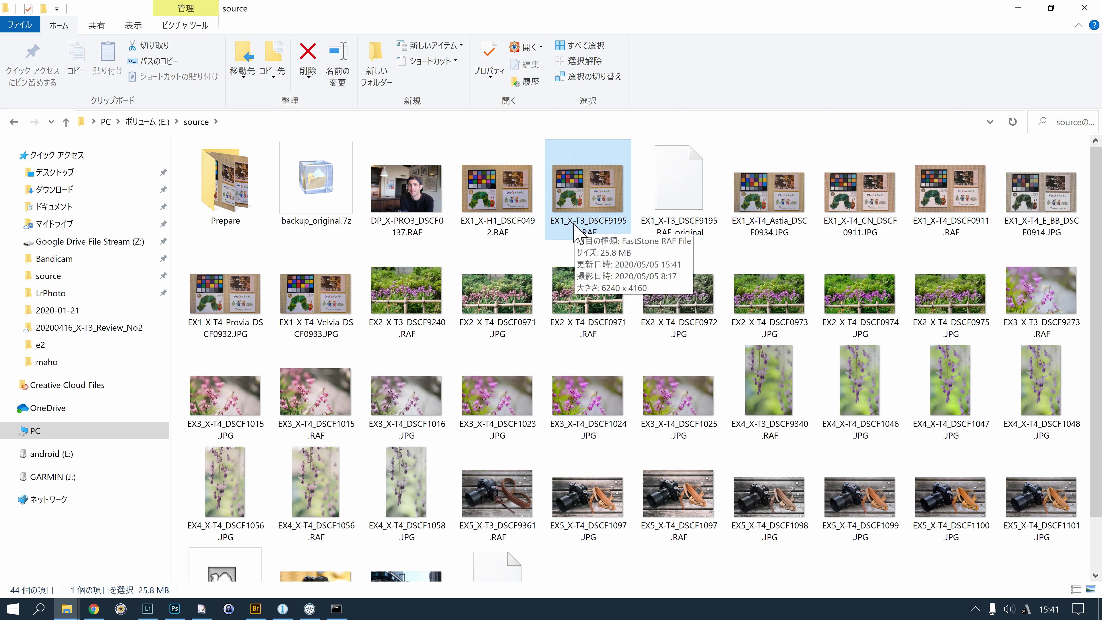
{"action": "right_click", "coordinate": [589, 181]}
{"action": "left_click", "coordinate": [659, 555]}
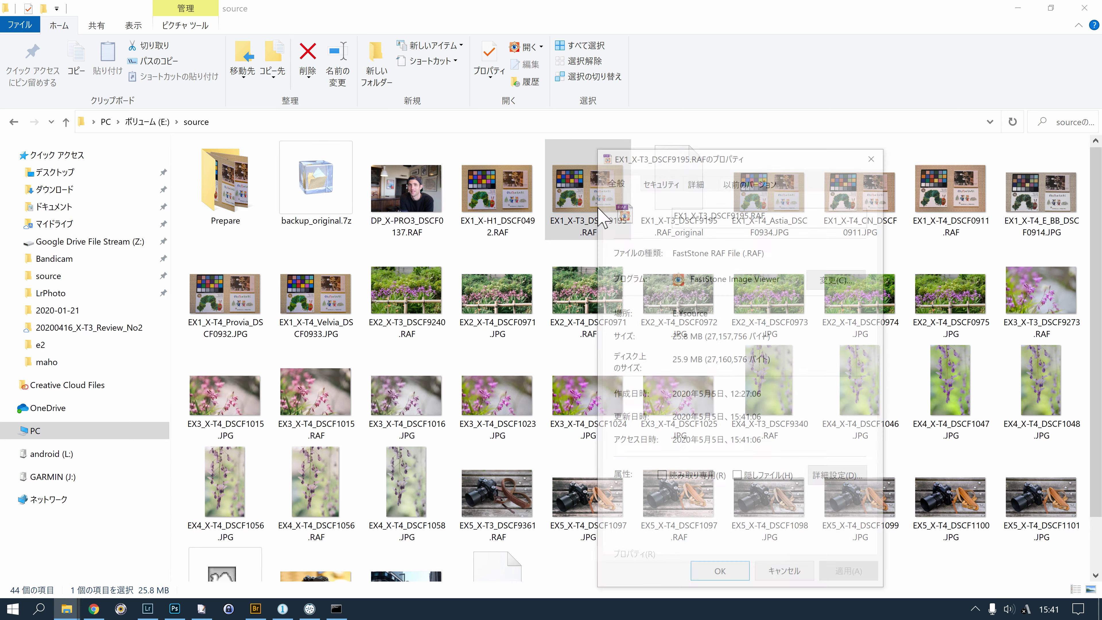
{"action": "left_click", "coordinate": [695, 179]}
{"action": "scroll", "coordinate": [801, 391], "scroll_direction": "down", "scroll_amount": 4}
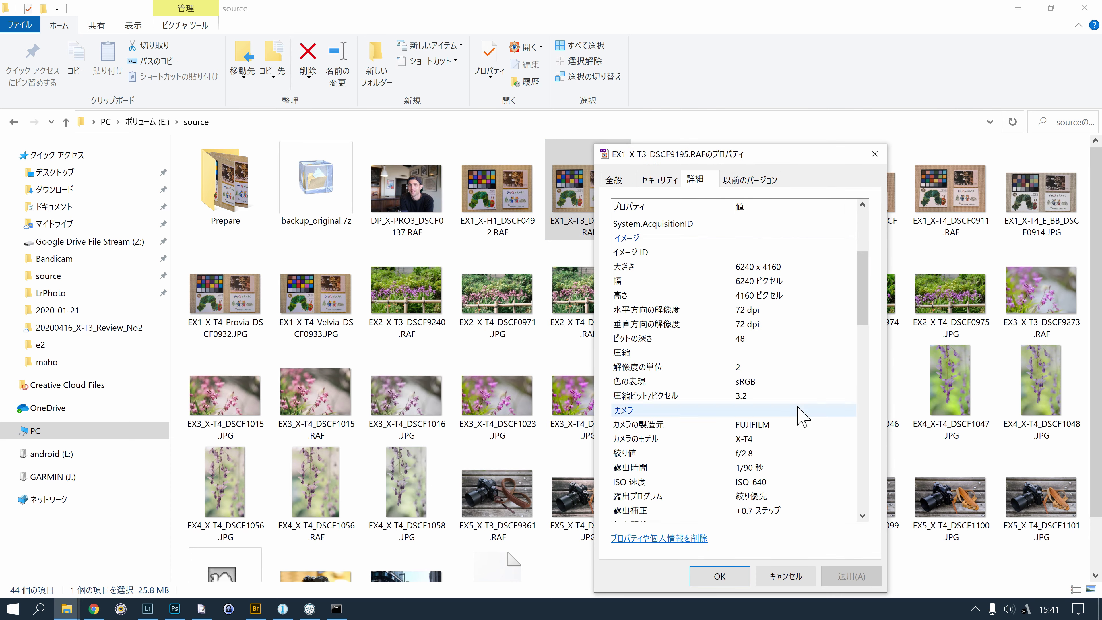
{"action": "scroll", "coordinate": [801, 408], "scroll_direction": "down", "scroll_amount": 3}
{"action": "left_click", "coordinate": [761, 312]}
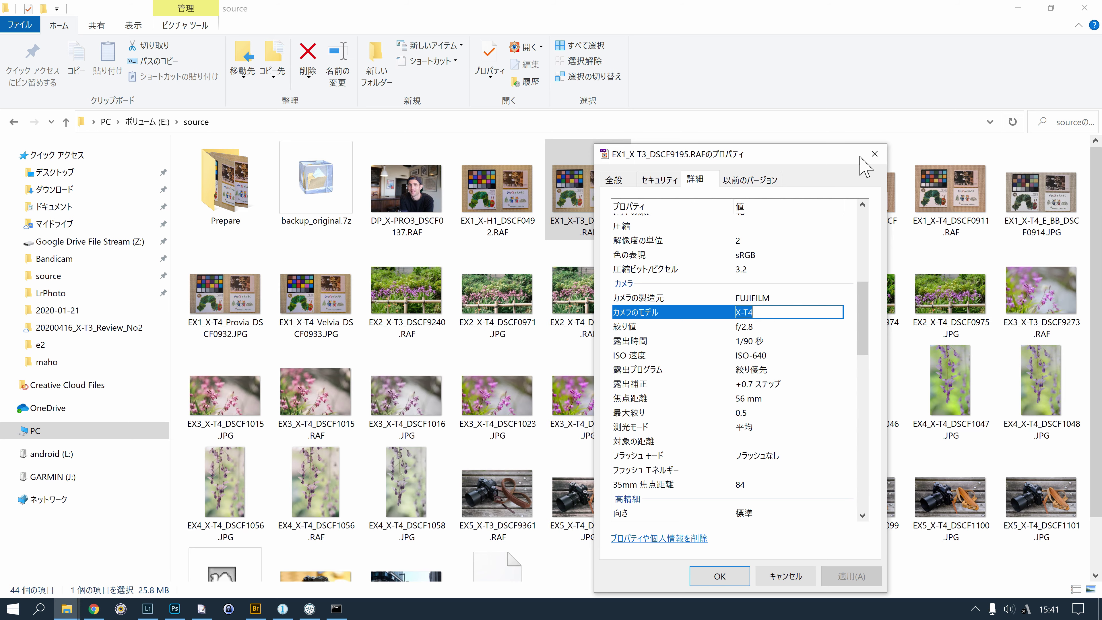
{"action": "left_click", "coordinate": [875, 154]}
{"action": "left_click", "coordinate": [651, 198]}
{"action": "left_click", "coordinate": [592, 193]}
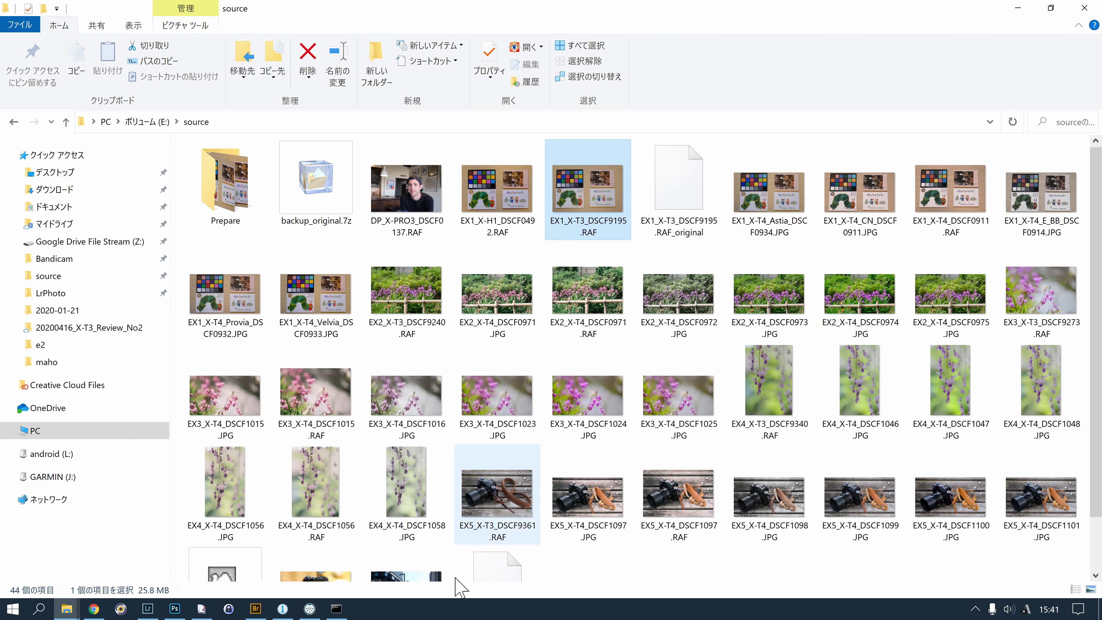
{"action": "left_click", "coordinate": [259, 609]}
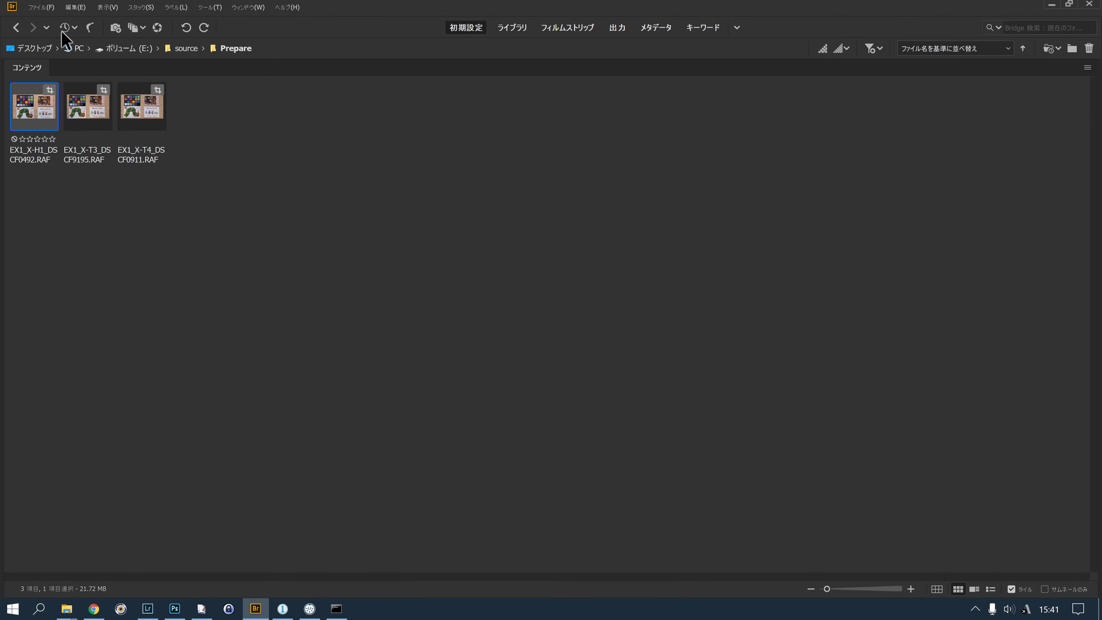
Open EX1_X-T3_DSCF9195.RAF from the Bridge source folder in Camera Raw.
{"action": "left_click", "coordinate": [191, 49]}
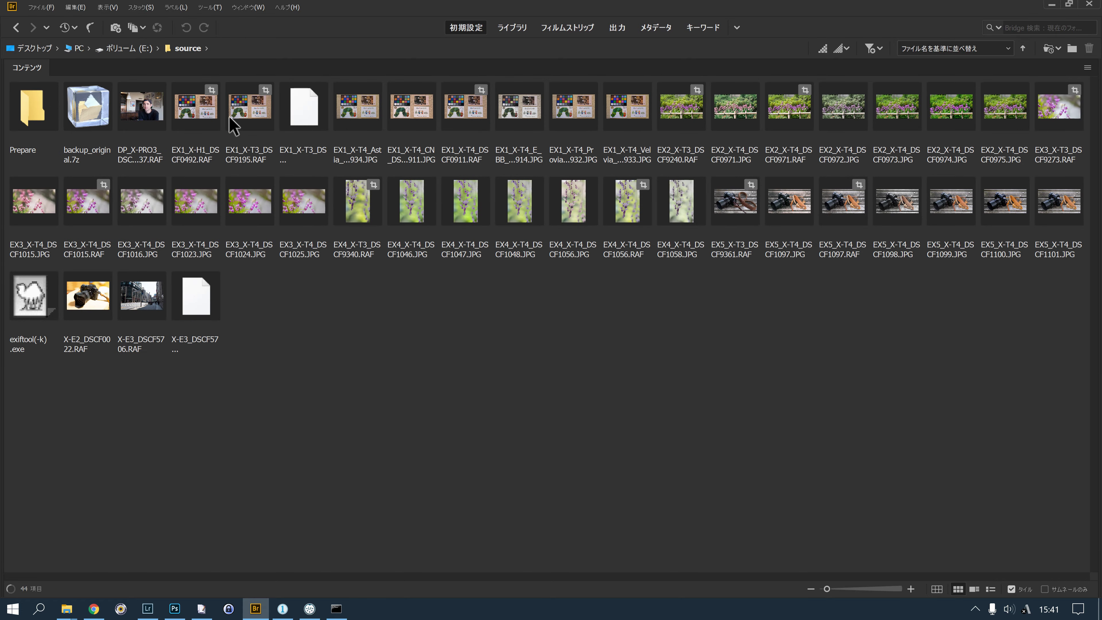
{"action": "left_click", "coordinate": [239, 122]}
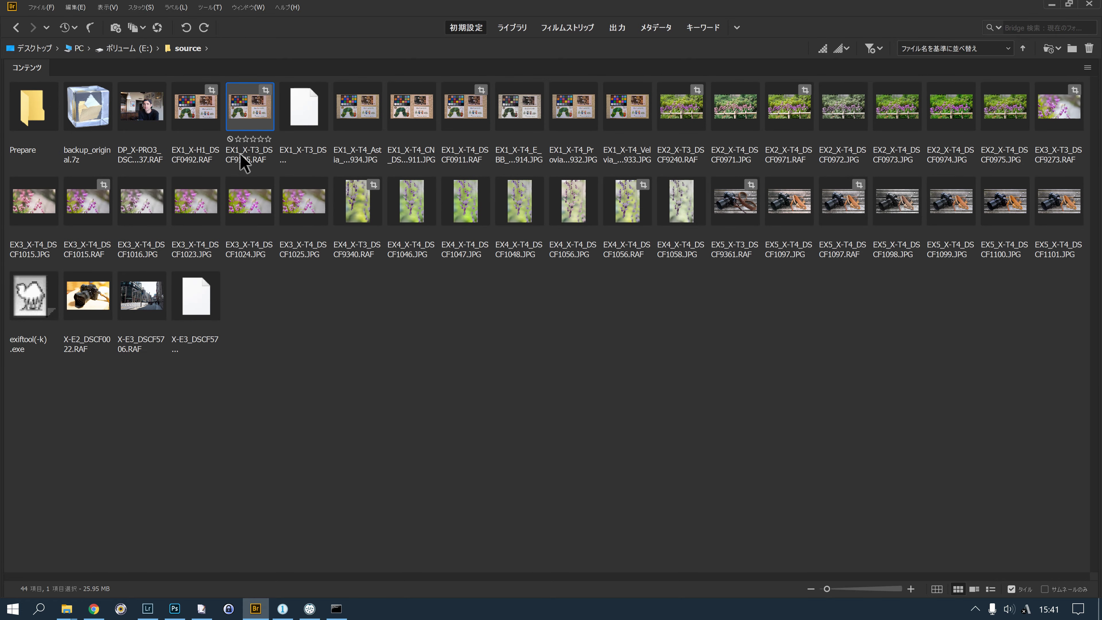
{"action": "right_click", "coordinate": [246, 119]}
{"action": "left_click", "coordinate": [278, 142]}
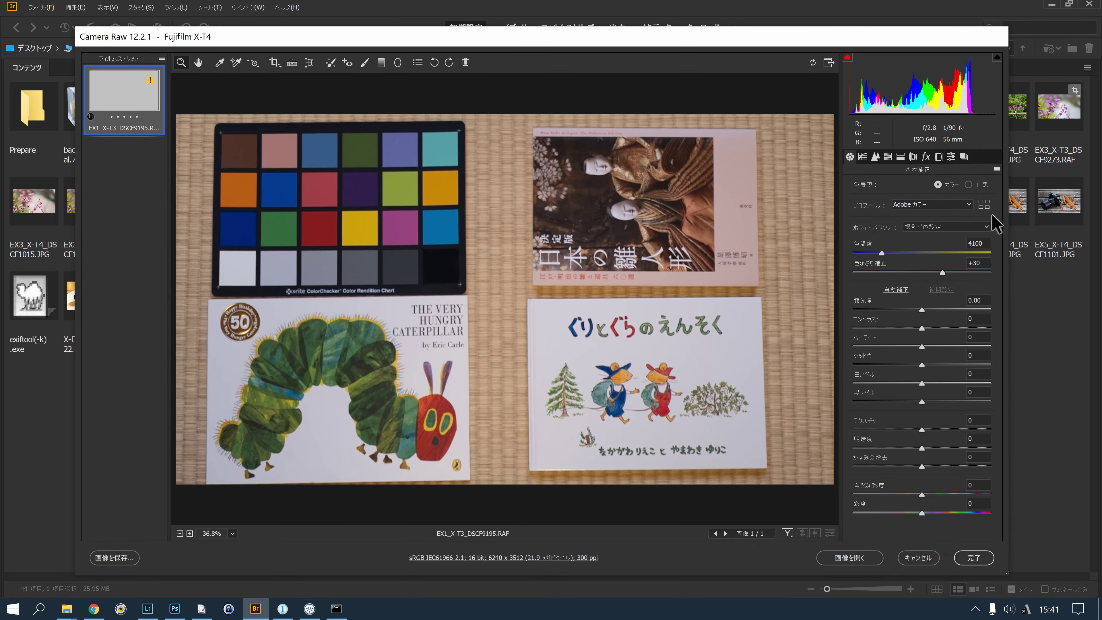
Confirm Camera Raw offers Fujifilm X-T4 Camera Matching profiles like CLASSIC Neg, then close it.
{"action": "left_click", "coordinate": [986, 205]}
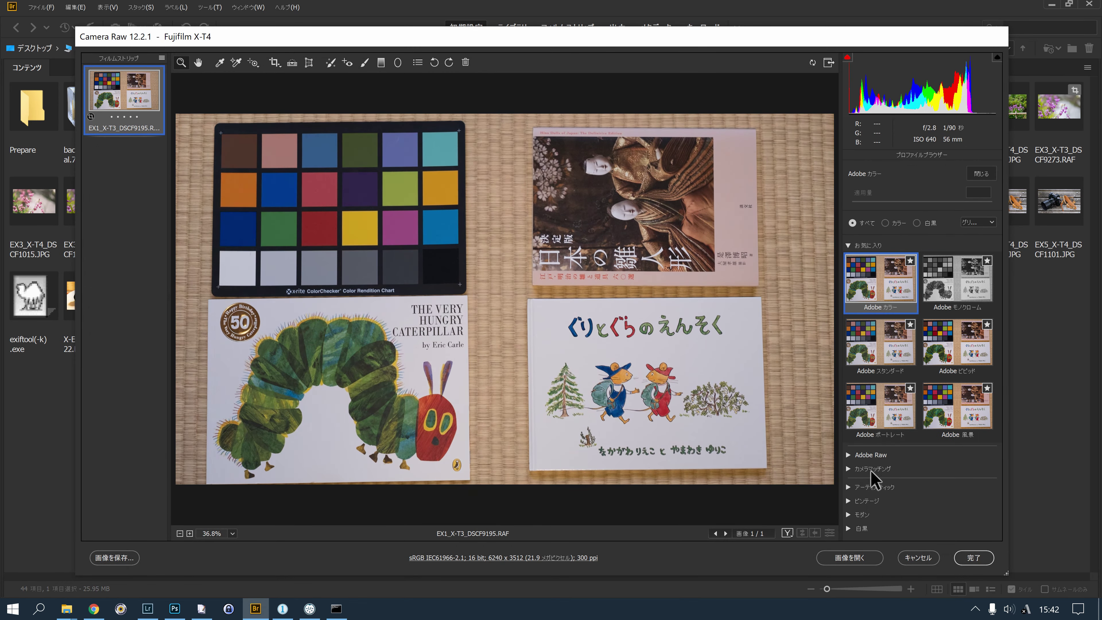
{"action": "left_click", "coordinate": [849, 469]}
{"action": "scroll", "coordinate": [973, 462], "scroll_direction": "down", "scroll_amount": 3}
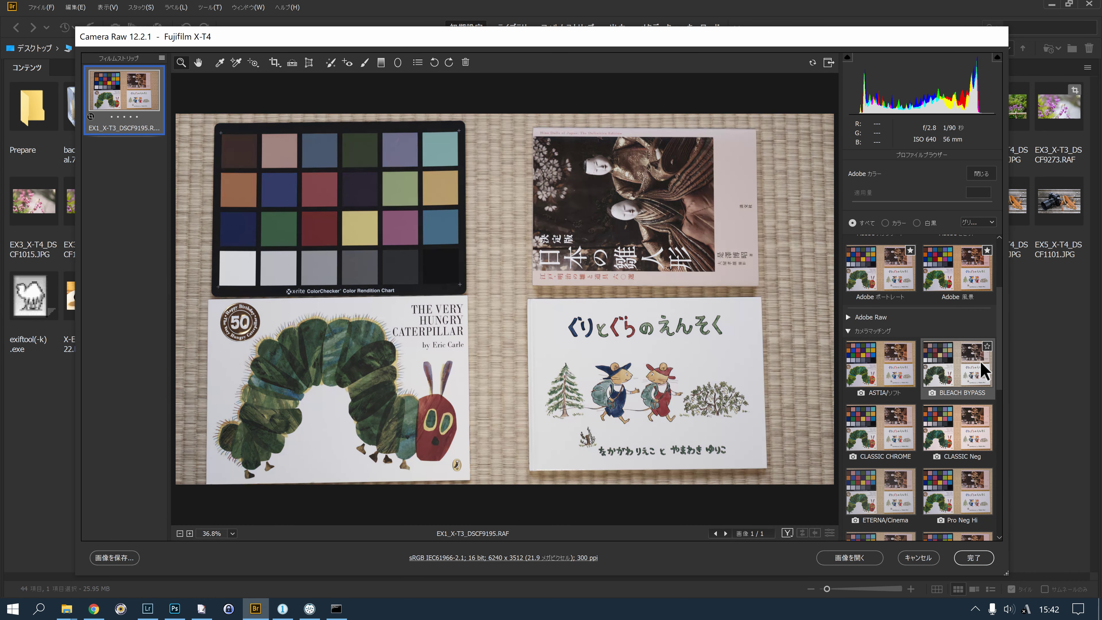
{"action": "left_click_drag", "start_coordinate": [696, 42], "coordinate": [701, 39]}
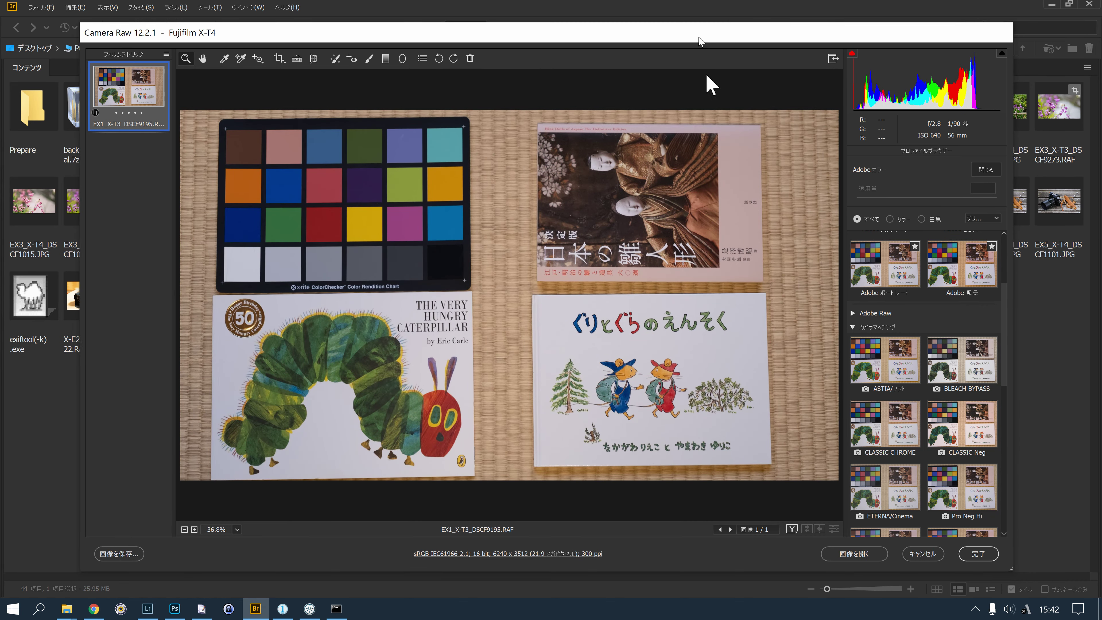
{"action": "left_click", "coordinate": [923, 553]}
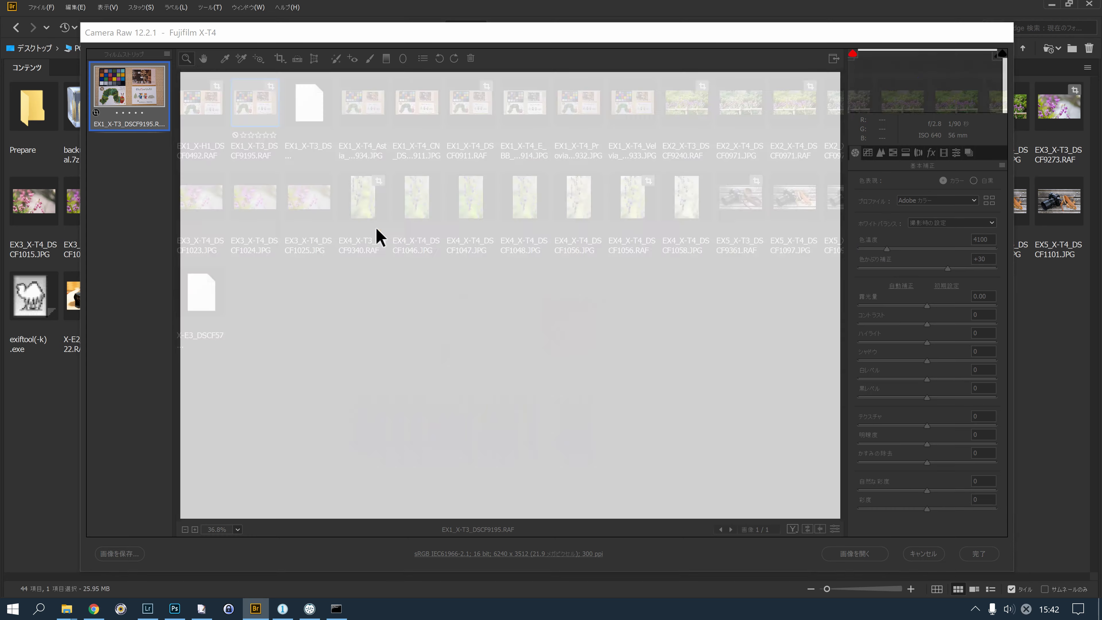
Select X-E3_DSCF5706.RAF in Bridge and bring up its actions menu.
{"action": "left_click", "coordinate": [341, 350]}
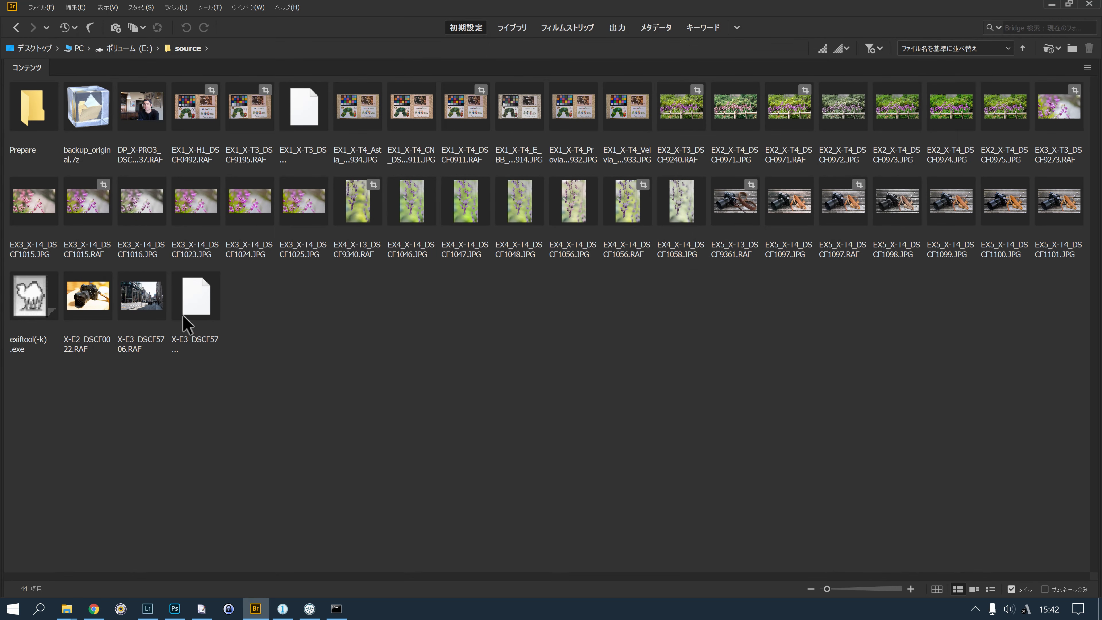
{"action": "left_click", "coordinate": [135, 317]}
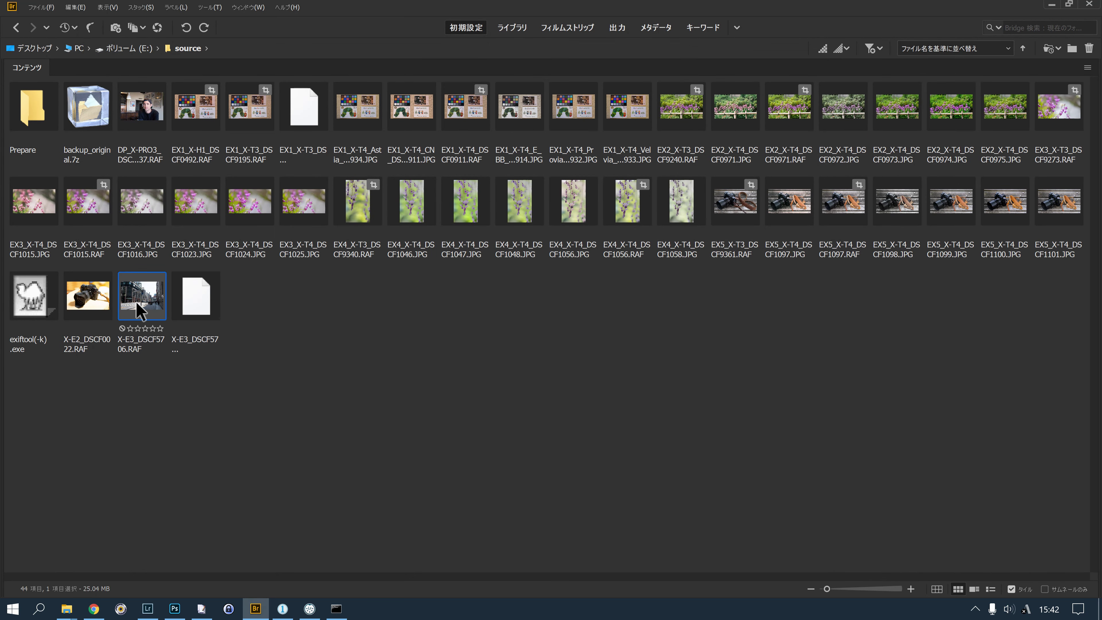
{"action": "right_click", "coordinate": [138, 303]}
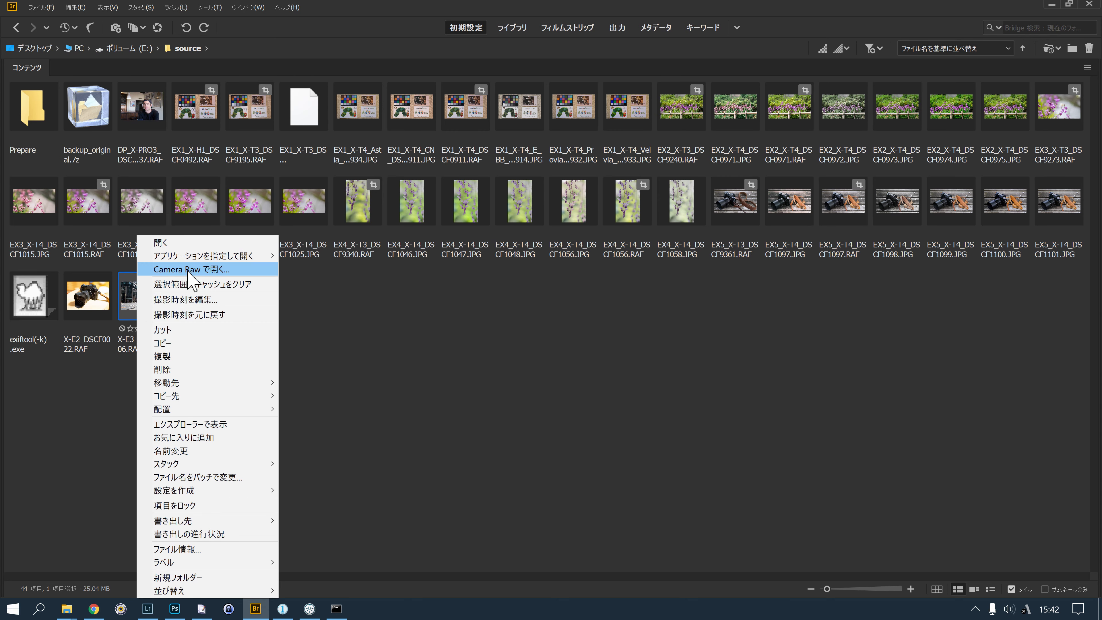
{"action": "left_click", "coordinate": [191, 269]}
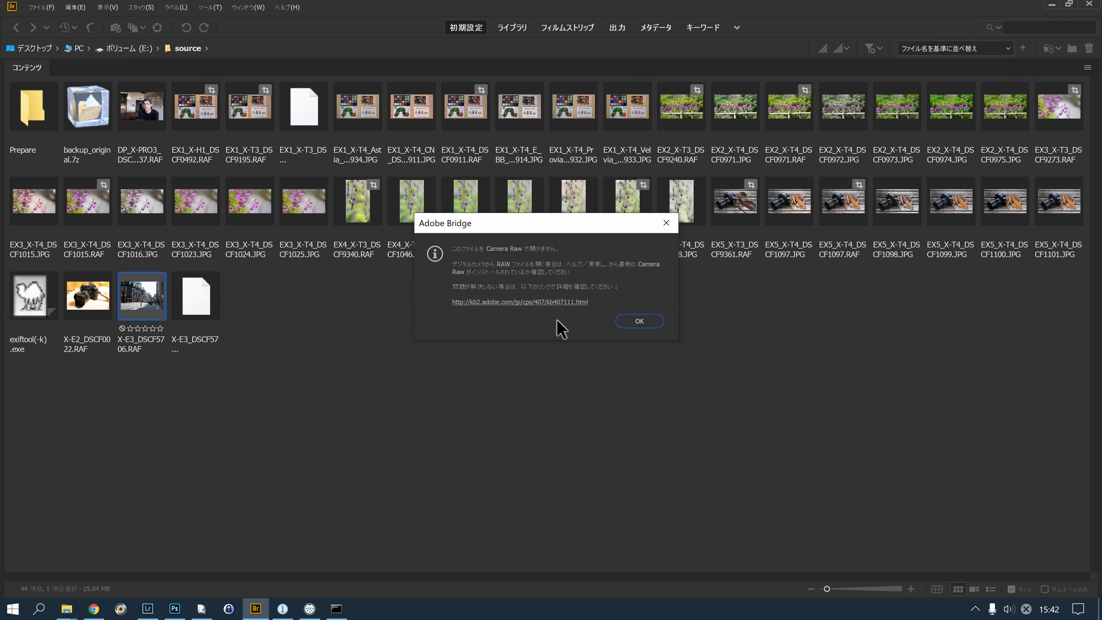
{"action": "left_click", "coordinate": [628, 322]}
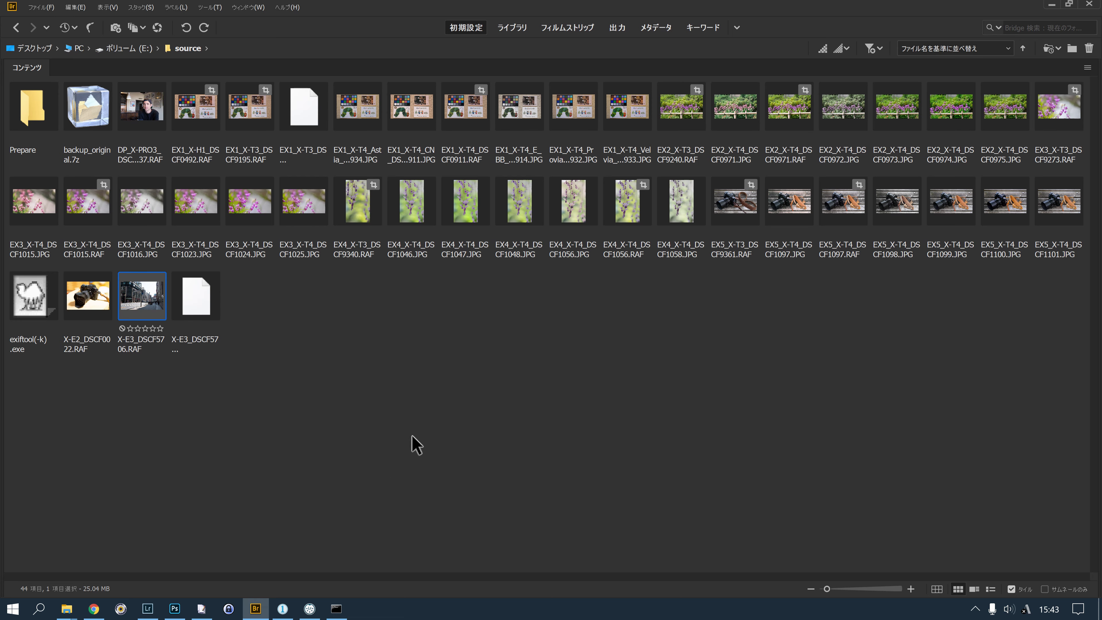
Check that the About box shows Capture One 20.0.4 Express Fujifilm, then start an import.
{"action": "left_click", "coordinate": [283, 609]}
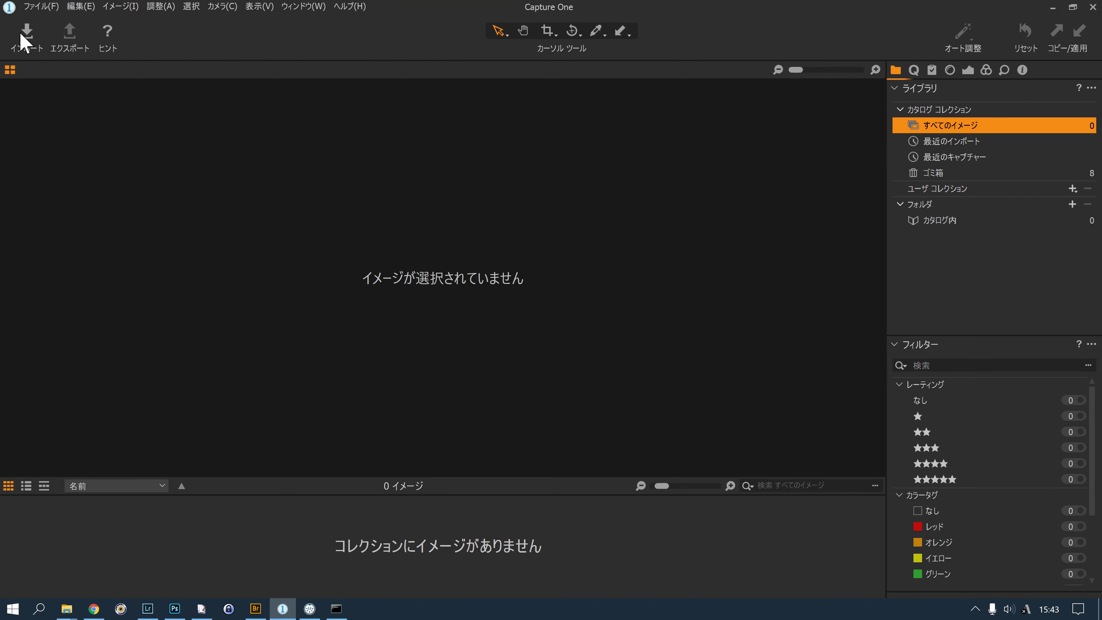
{"action": "left_click", "coordinate": [339, 8]}
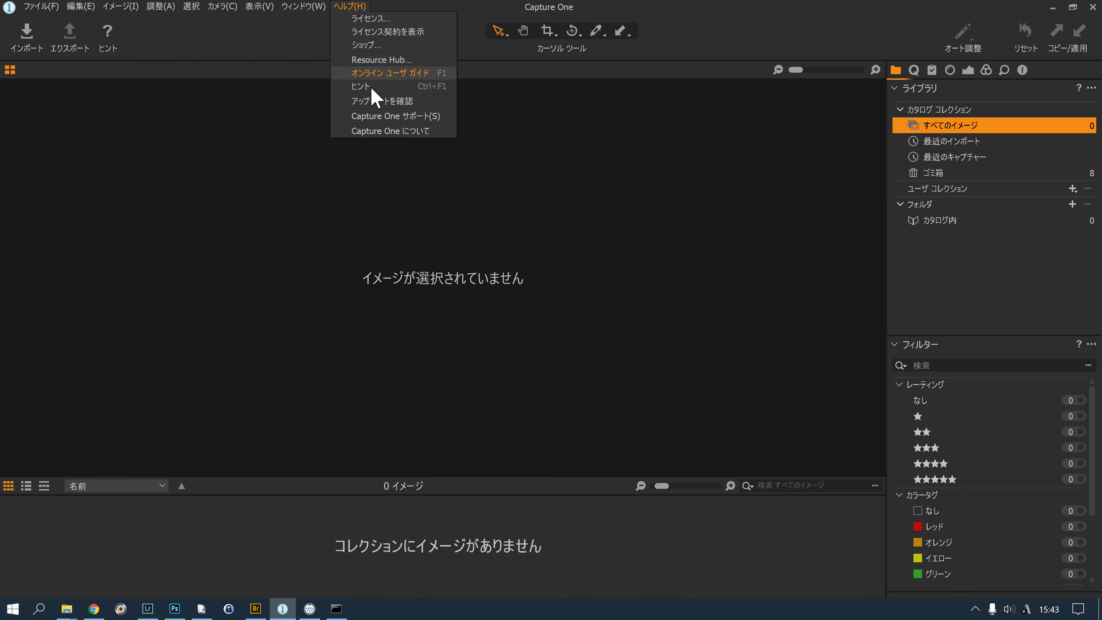
{"action": "left_click", "coordinate": [387, 131]}
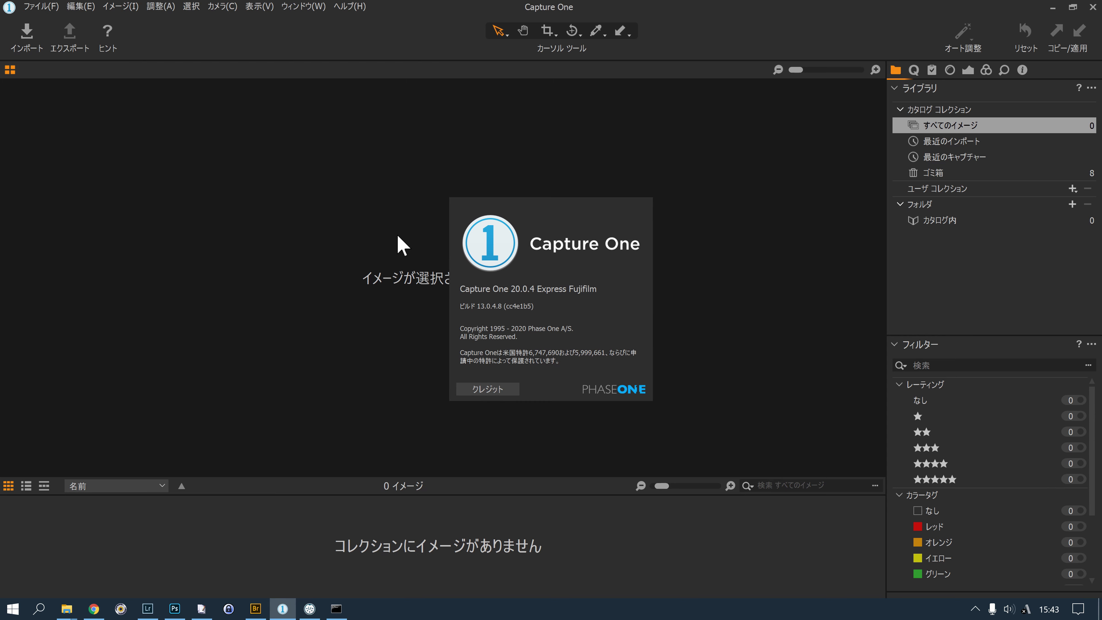
{"action": "left_click", "coordinate": [403, 246]}
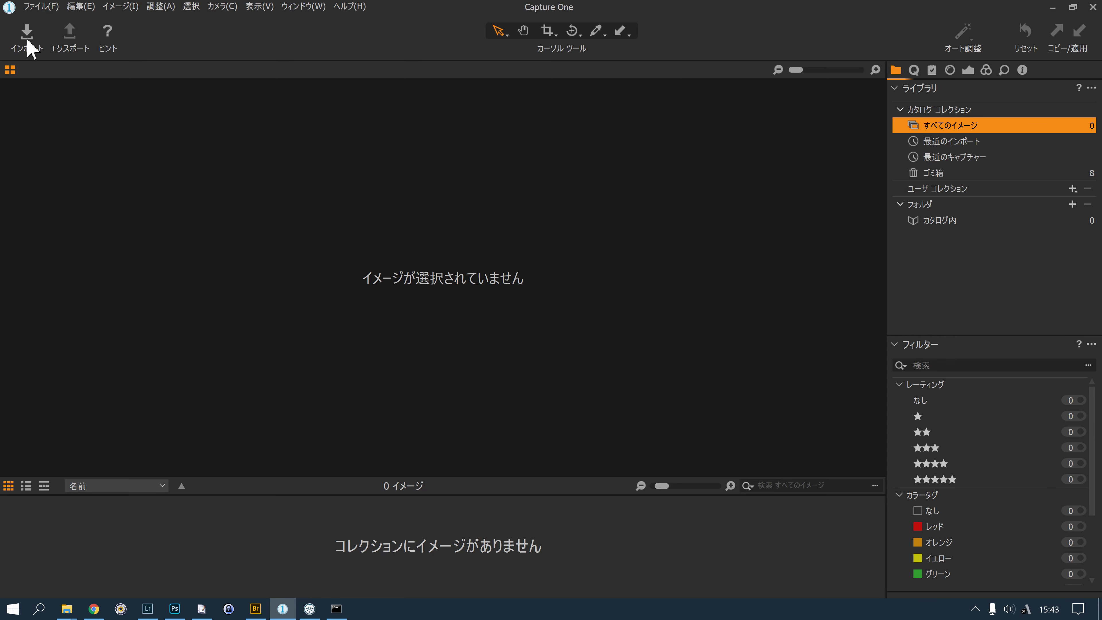
{"action": "left_click", "coordinate": [27, 39]}
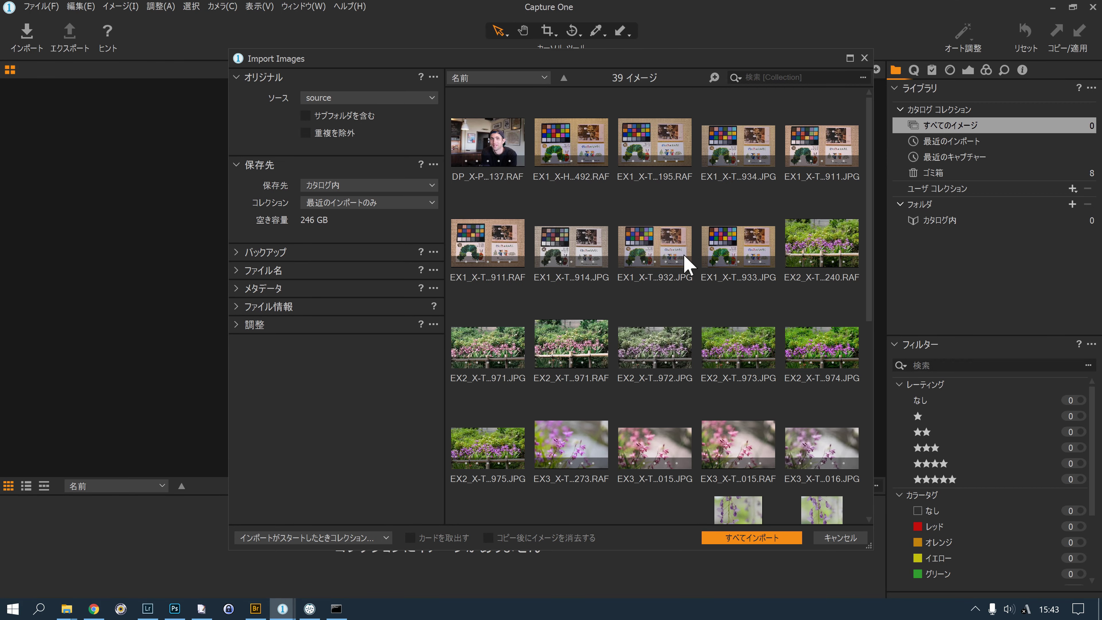
Select the edited EX1_X-T3_DSCF9195.RAF in the import list of 39 source images.
{"action": "left_click", "coordinate": [766, 155]}
{"action": "left_click", "coordinate": [673, 148]}
{"action": "left_click", "coordinate": [811, 150]}
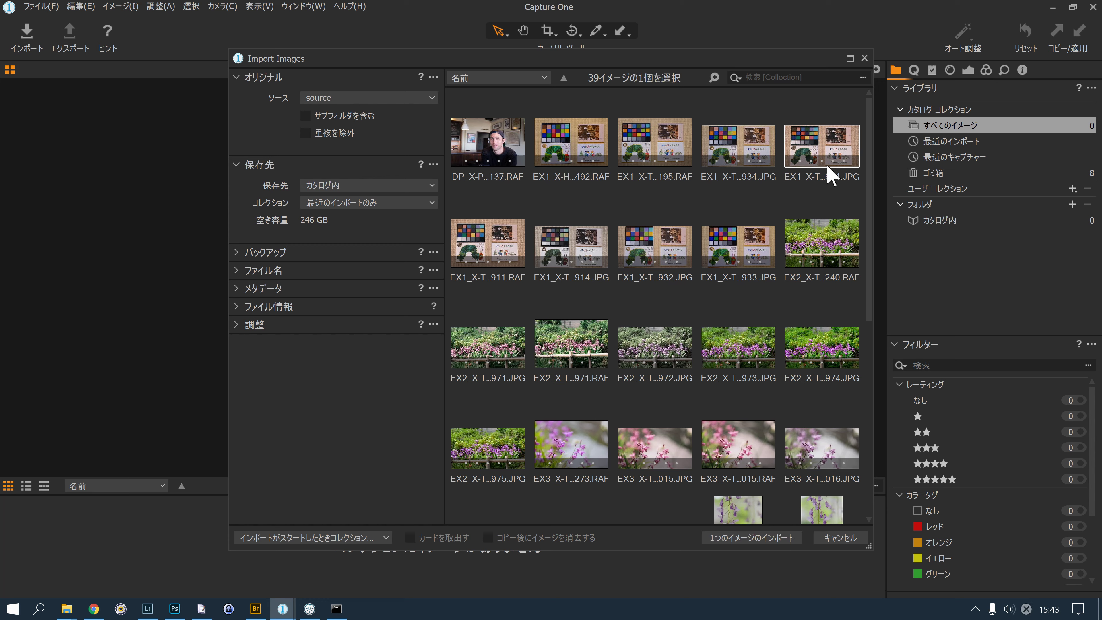
{"action": "left_click", "coordinate": [646, 150]}
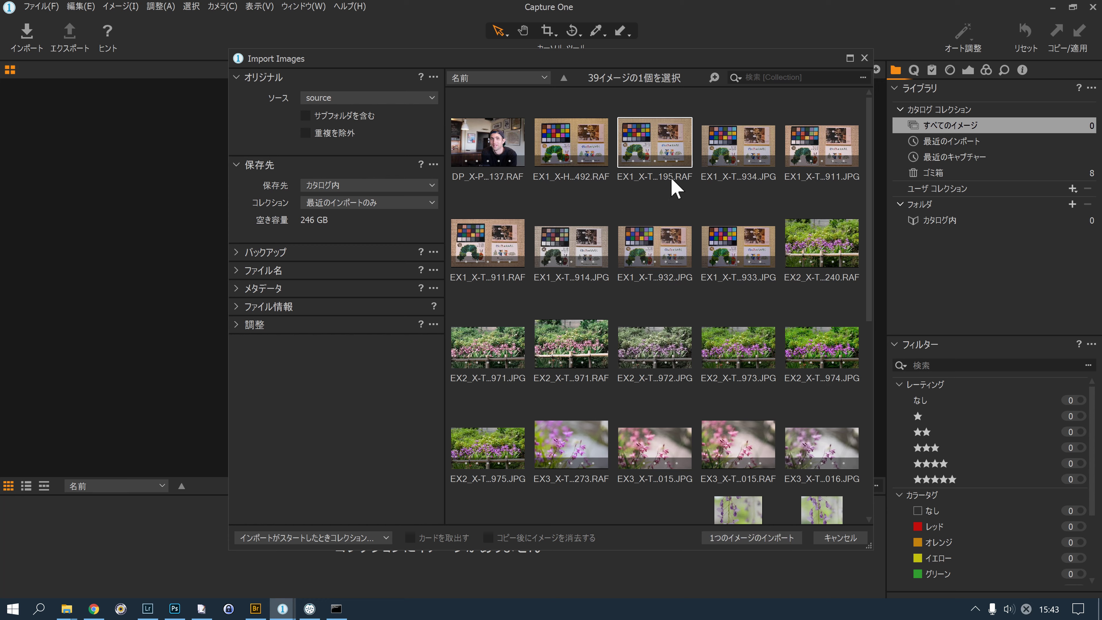
{"action": "scroll", "coordinate": [655, 196], "scroll_direction": "down", "scroll_amount": 2}
{"action": "scroll", "coordinate": [652, 197], "scroll_direction": "up", "scroll_amount": 2}
{"action": "scroll", "coordinate": [659, 208], "scroll_direction": "down", "scroll_amount": 5}
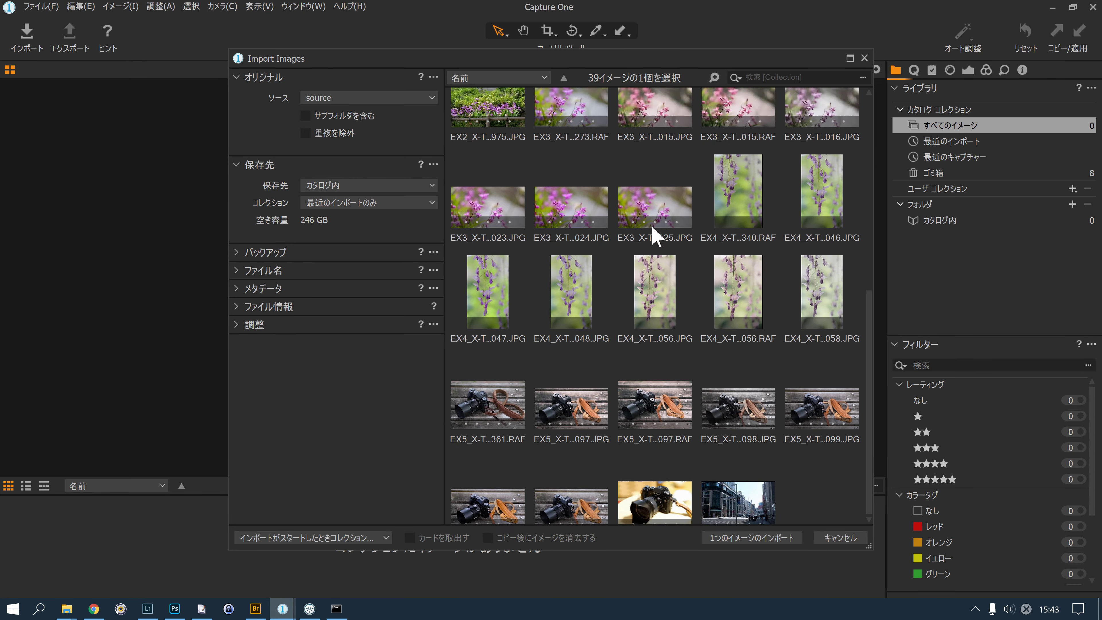
{"action": "scroll", "coordinate": [655, 235], "scroll_direction": "up", "scroll_amount": 5}
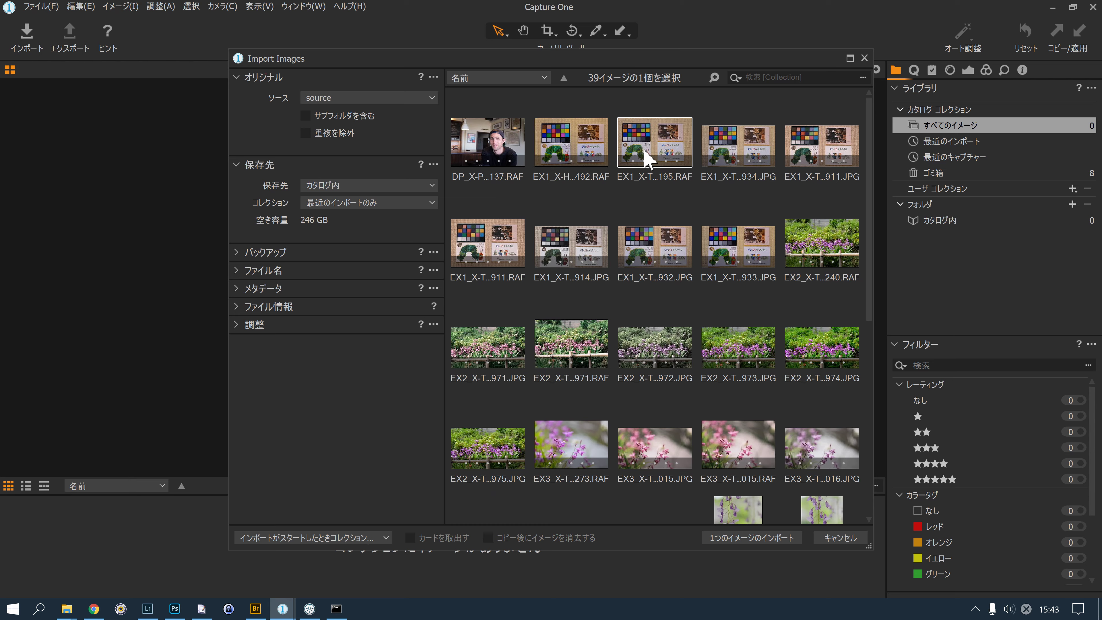
Add X-E3_DSCF5706.RAF to the selection and import the two images.
{"action": "mouse_move", "coordinate": [65, 609]}
{"action": "left_click", "coordinate": [135, 566]}
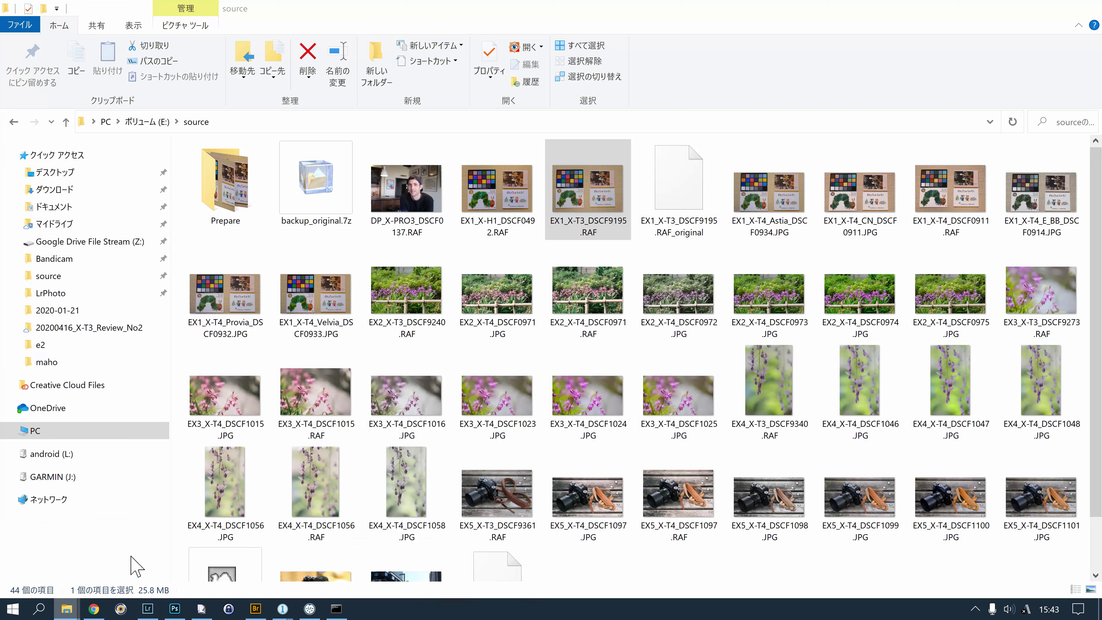
{"action": "left_click", "coordinate": [1018, 8]}
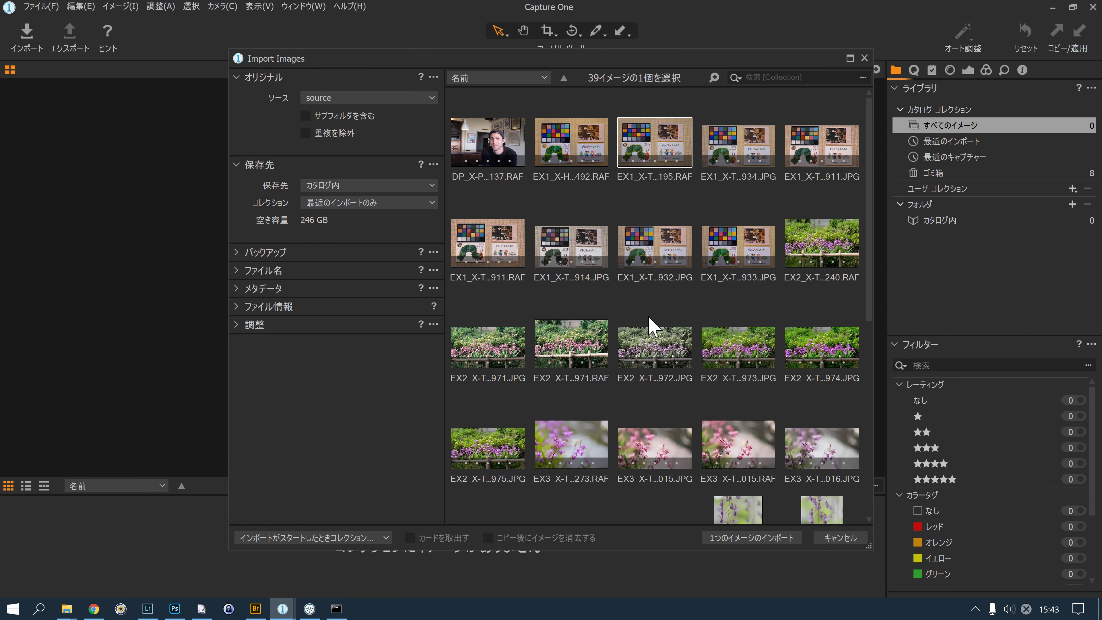
{"action": "scroll", "coordinate": [653, 330], "scroll_direction": "down", "scroll_amount": 2}
{"action": "scroll", "coordinate": [652, 334], "scroll_direction": "down", "scroll_amount": 3}
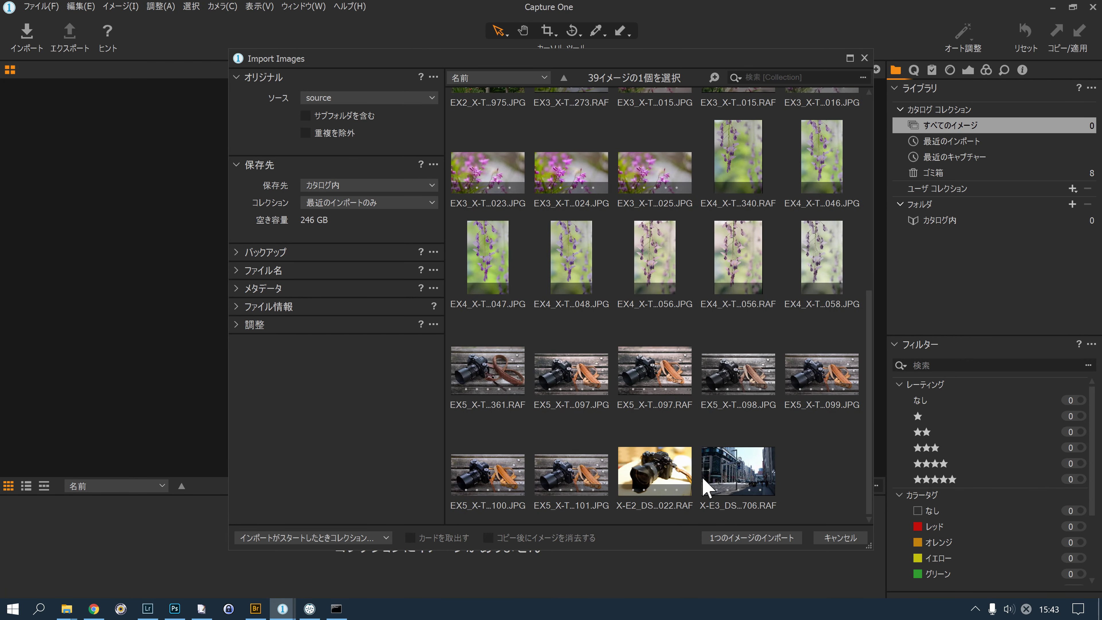
{"action": "left_click", "coordinate": [732, 487], "text": "ctrl"}
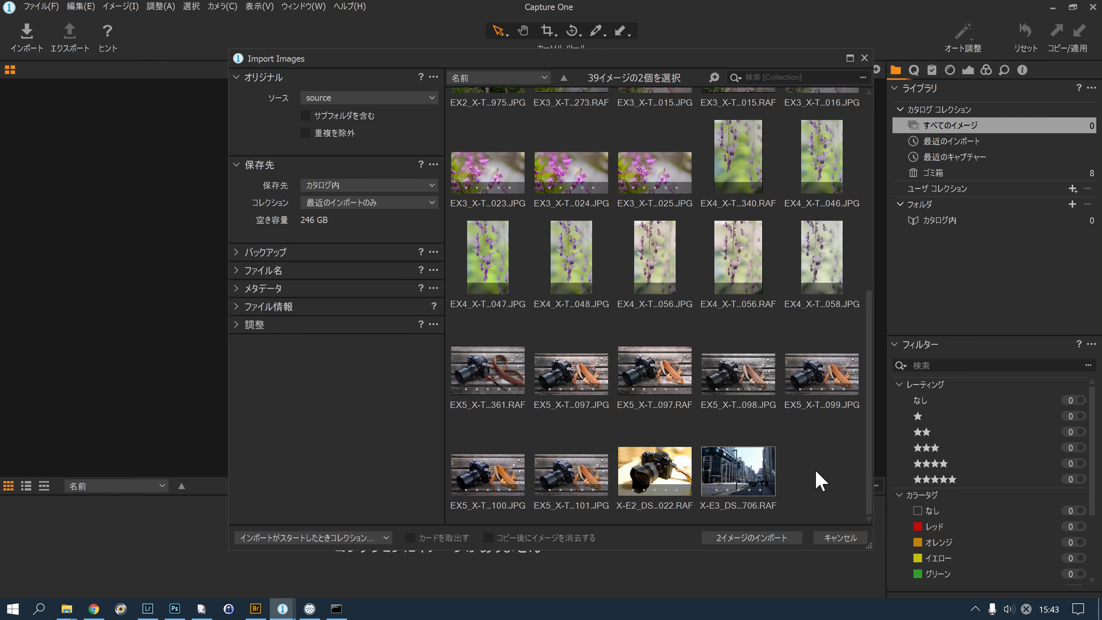
{"action": "left_click", "coordinate": [775, 538]}
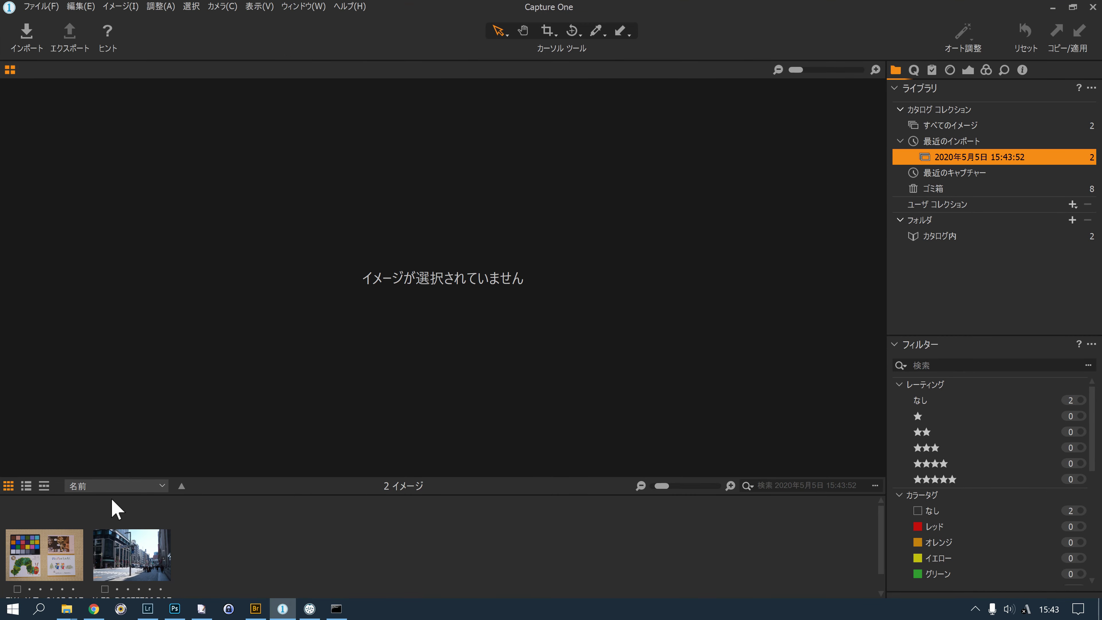
View the imported X-T3 picture-book image and go to its Color settings.
{"action": "left_click", "coordinate": [46, 546]}
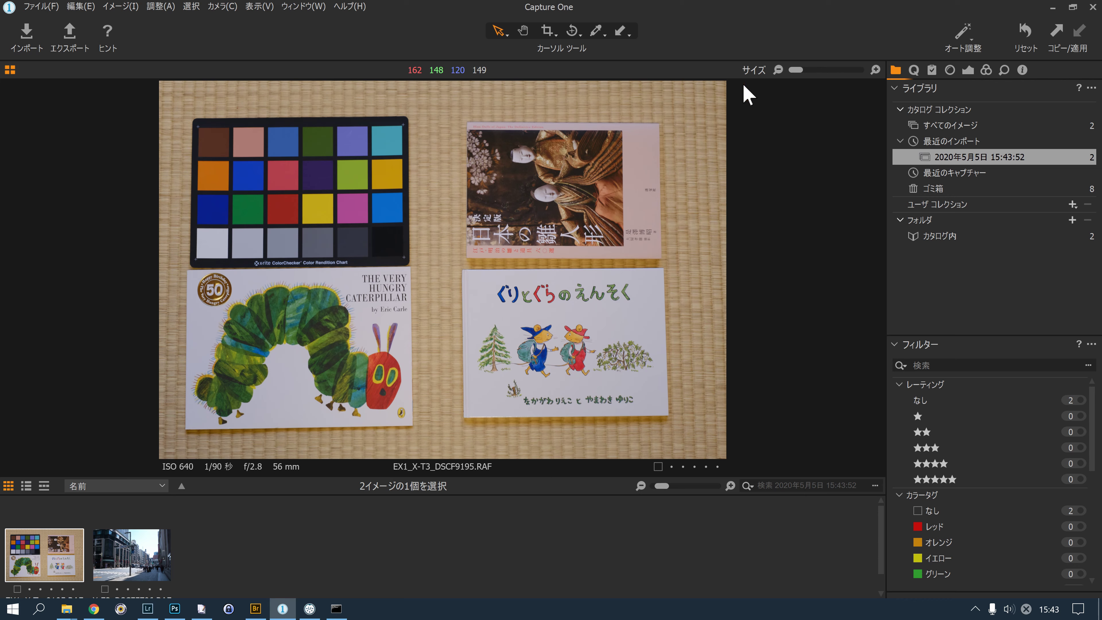
{"action": "left_click", "coordinate": [950, 70]}
{"action": "left_click", "coordinate": [915, 71]}
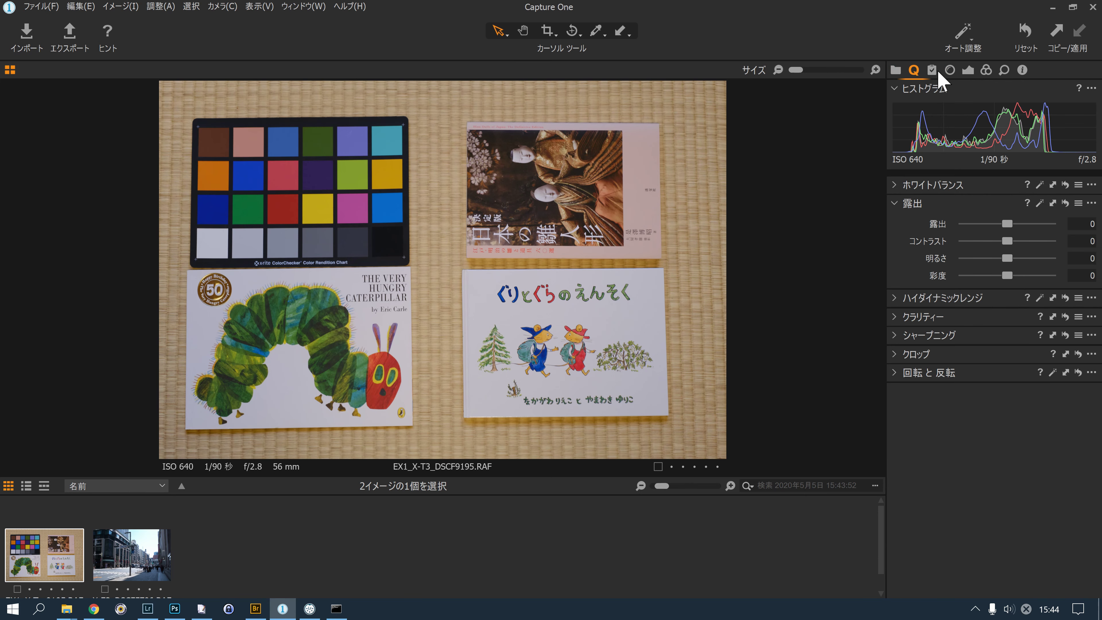
{"action": "left_click", "coordinate": [932, 70]}
{"action": "left_click", "coordinate": [895, 71]}
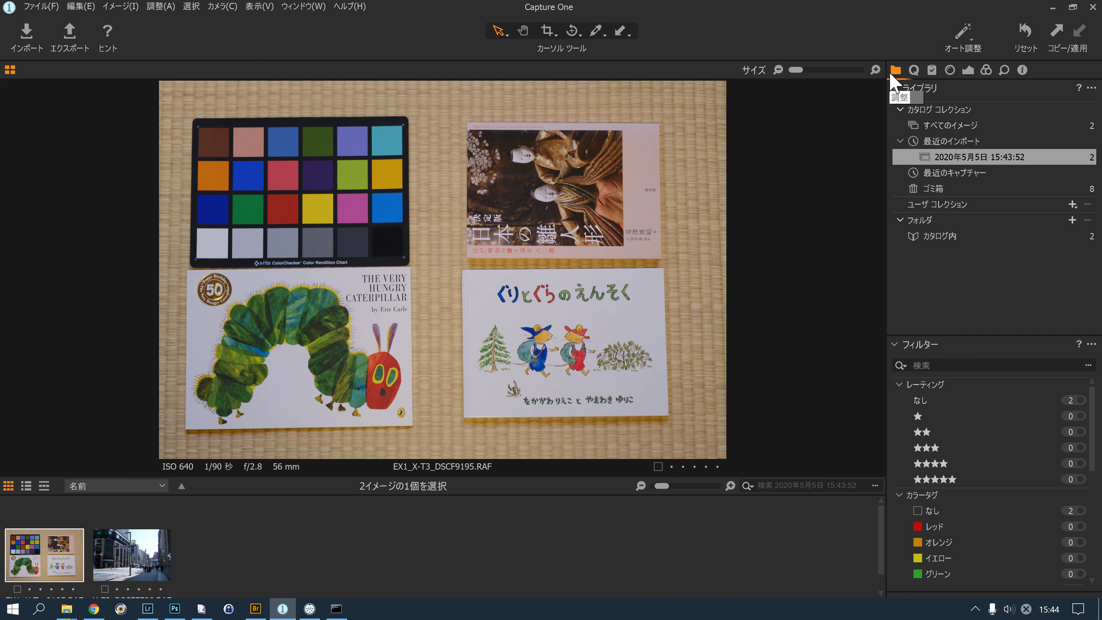
{"action": "left_click", "coordinate": [986, 71]}
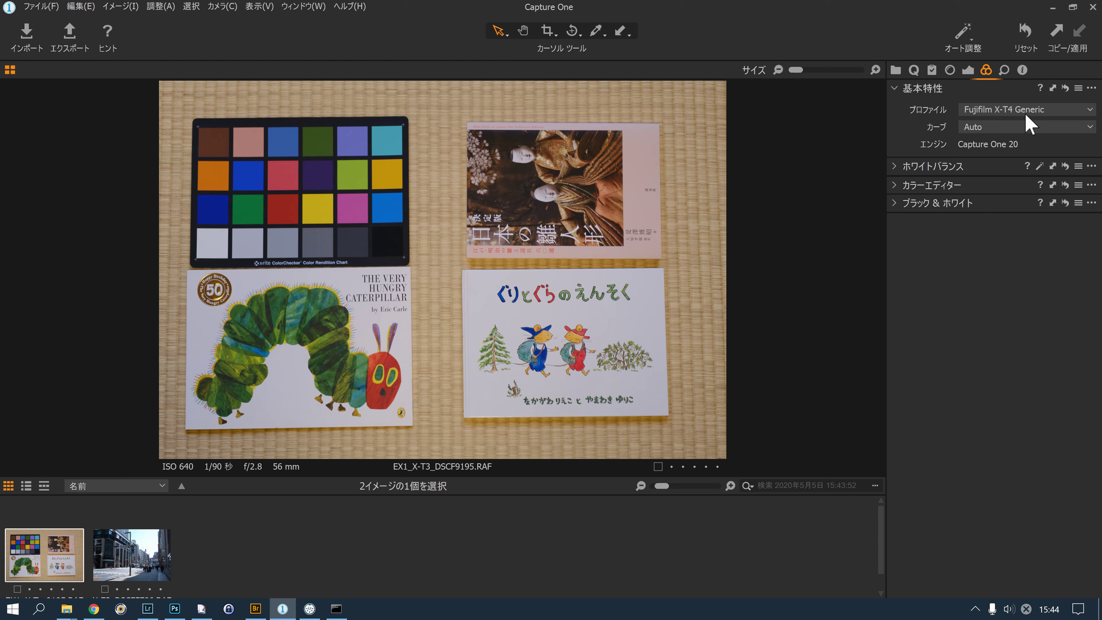
Set the X-T3 image's curve to Fujifilm CLASSIC NEGATIVE after trying ETERNA BLEACH BYPASS.
{"action": "left_click", "coordinate": [994, 129]}
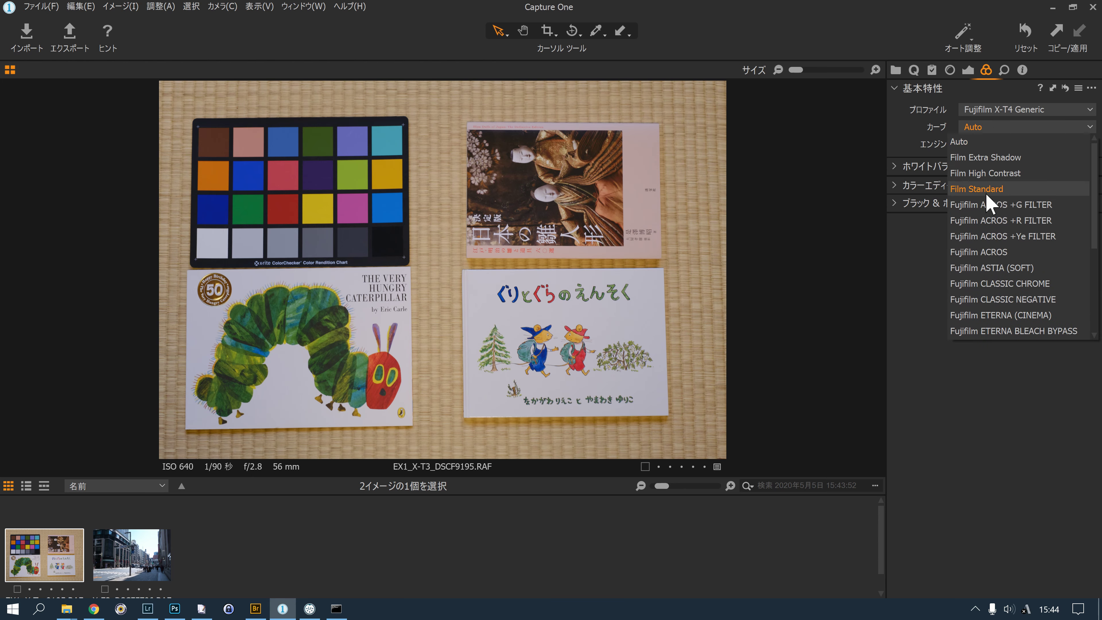
{"action": "scroll", "coordinate": [998, 237], "scroll_direction": "down", "scroll_amount": 2}
{"action": "scroll", "coordinate": [999, 236], "scroll_direction": "down", "scroll_amount": 1}
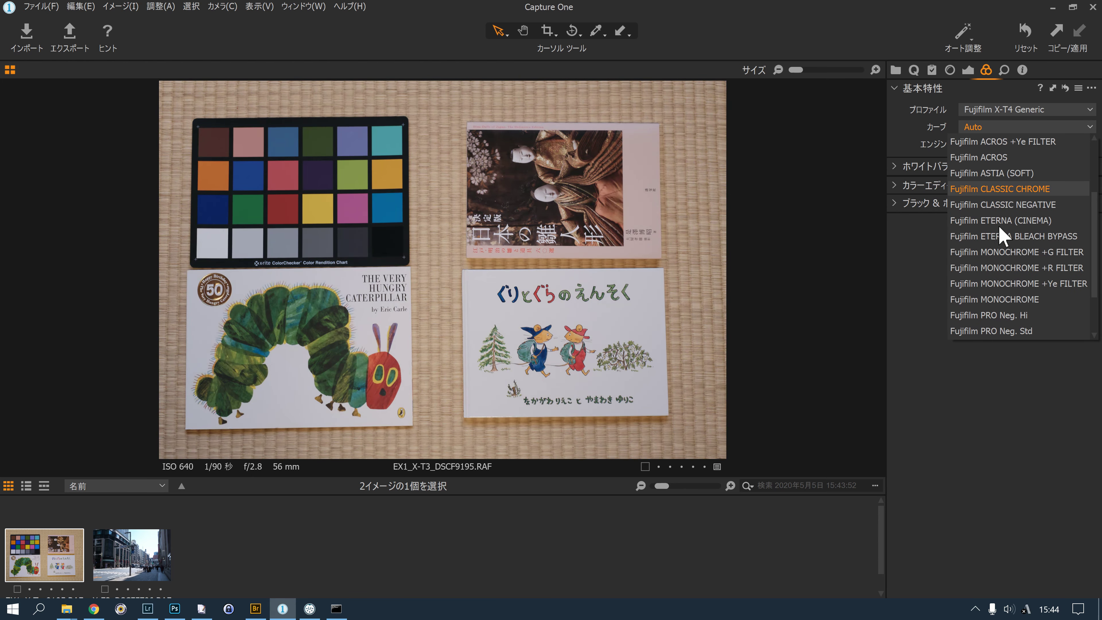
{"action": "left_click", "coordinate": [1006, 246]}
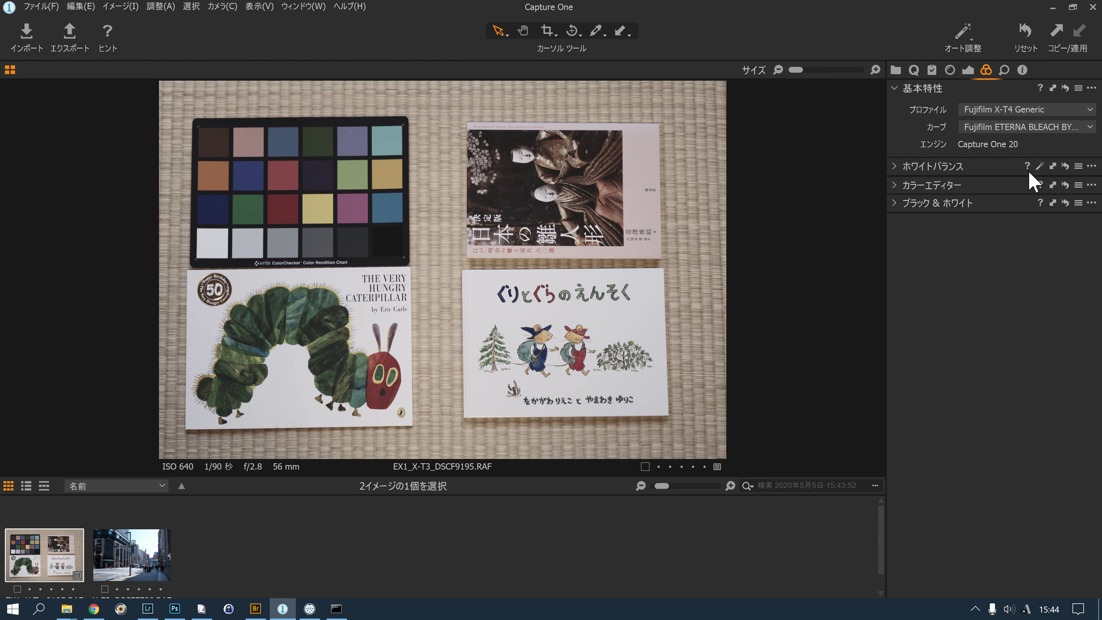
{"action": "left_click", "coordinate": [1041, 138]}
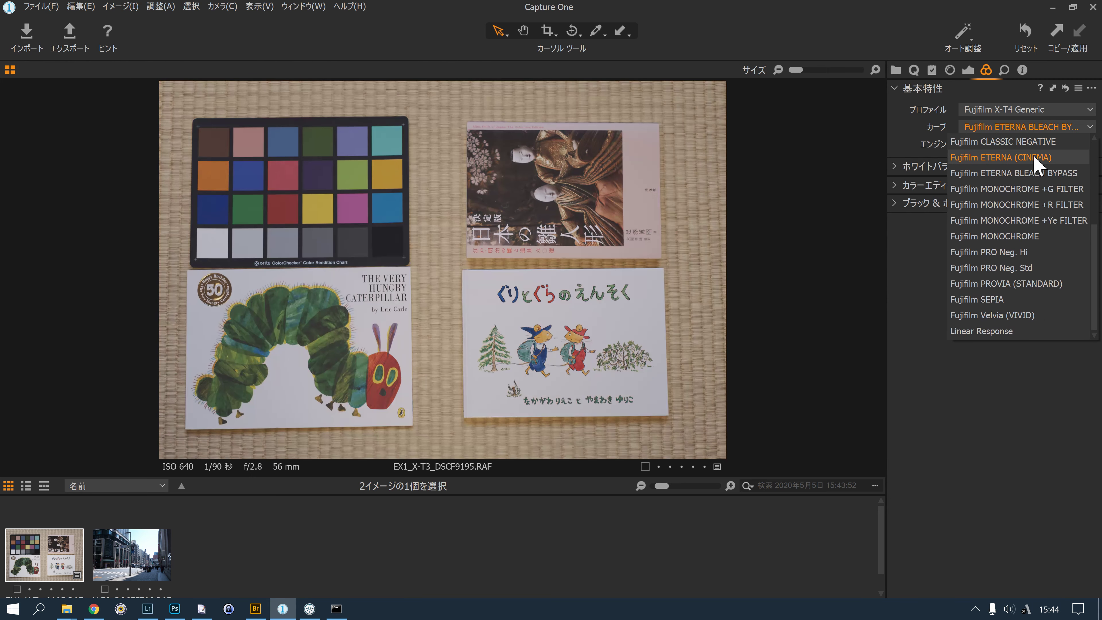
{"action": "left_click", "coordinate": [972, 141]}
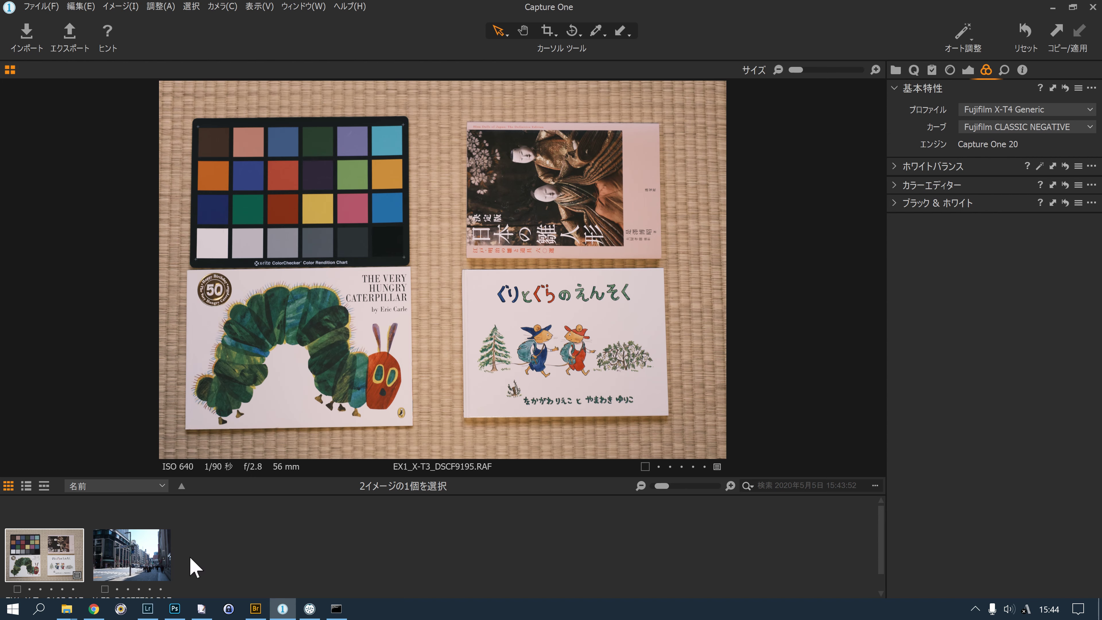
{"action": "left_click", "coordinate": [125, 552]}
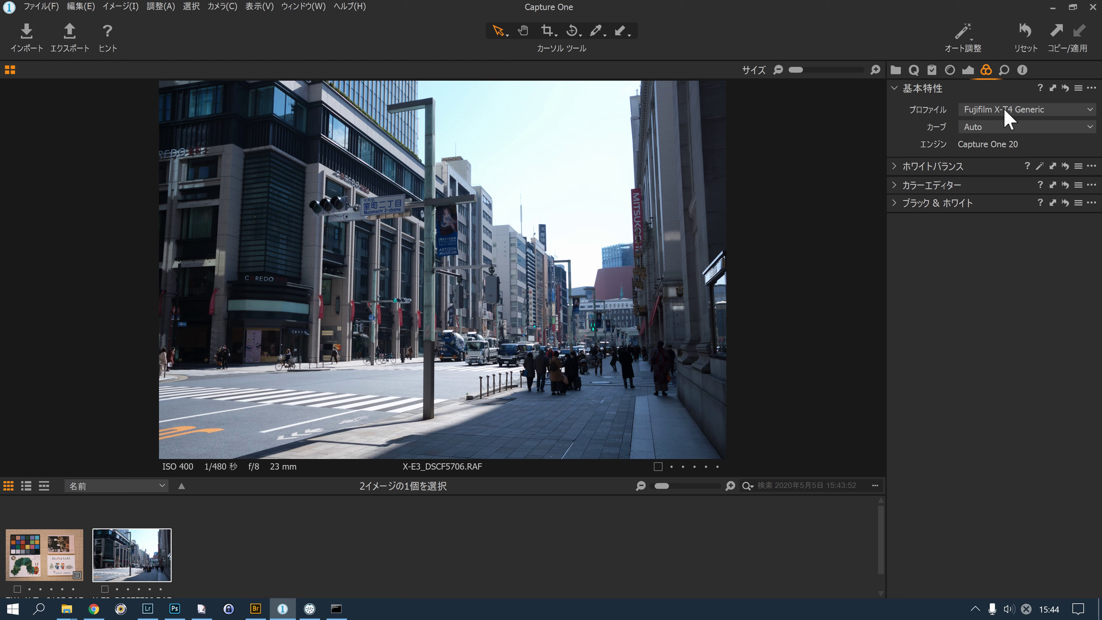
Set the X-E3 street photo's curve to Fujifilm ETERNA BLEACH BYPASS after trying CLASSIC NEGATIVE.
{"action": "left_click", "coordinate": [1005, 126]}
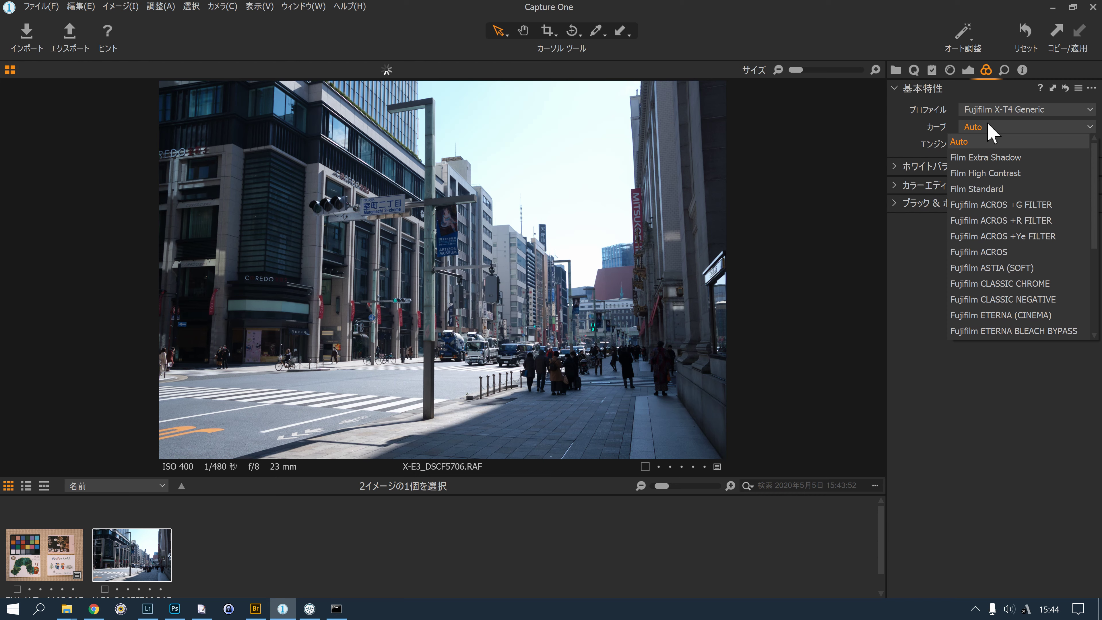
{"action": "scroll", "coordinate": [1020, 239], "scroll_direction": "down", "scroll_amount": 1}
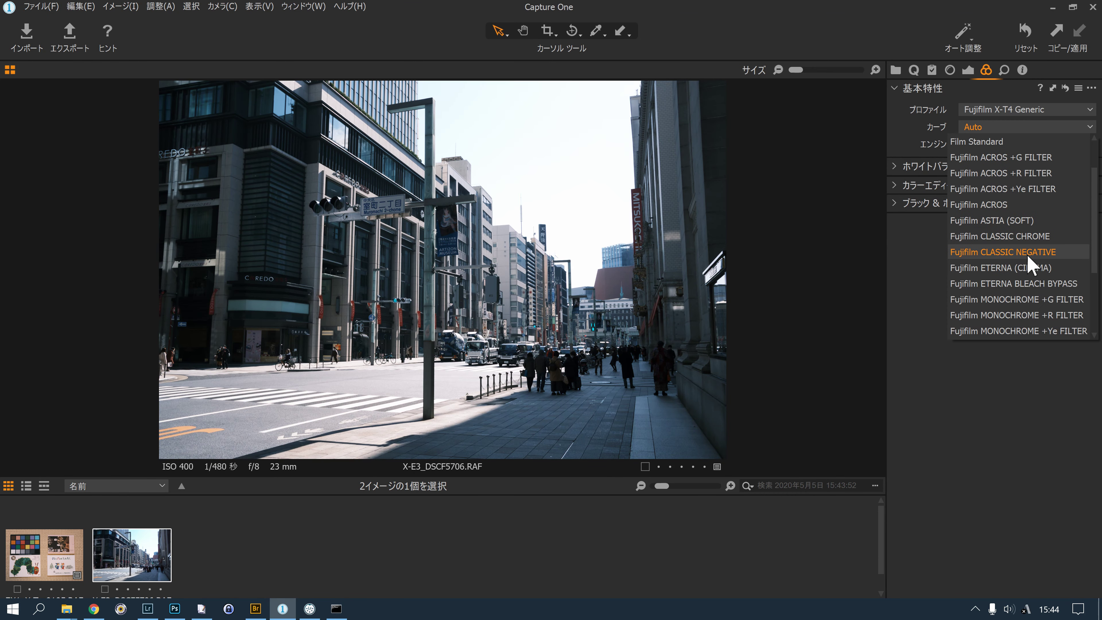
{"action": "left_click", "coordinate": [1028, 252]}
{"action": "left_click", "coordinate": [1016, 130]}
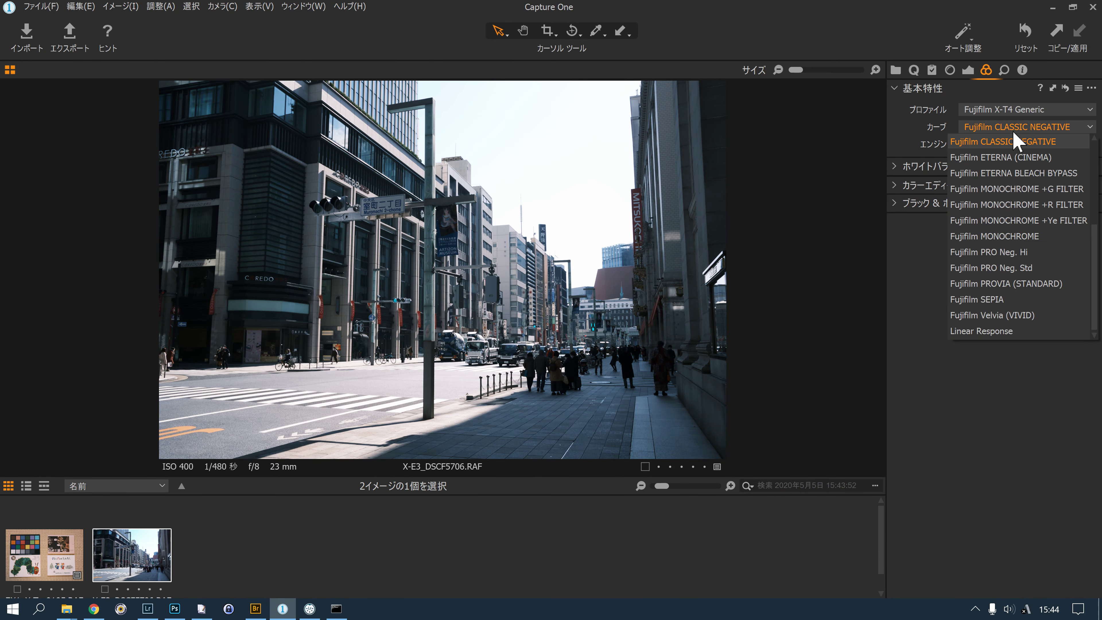
{"action": "left_click", "coordinate": [1013, 173]}
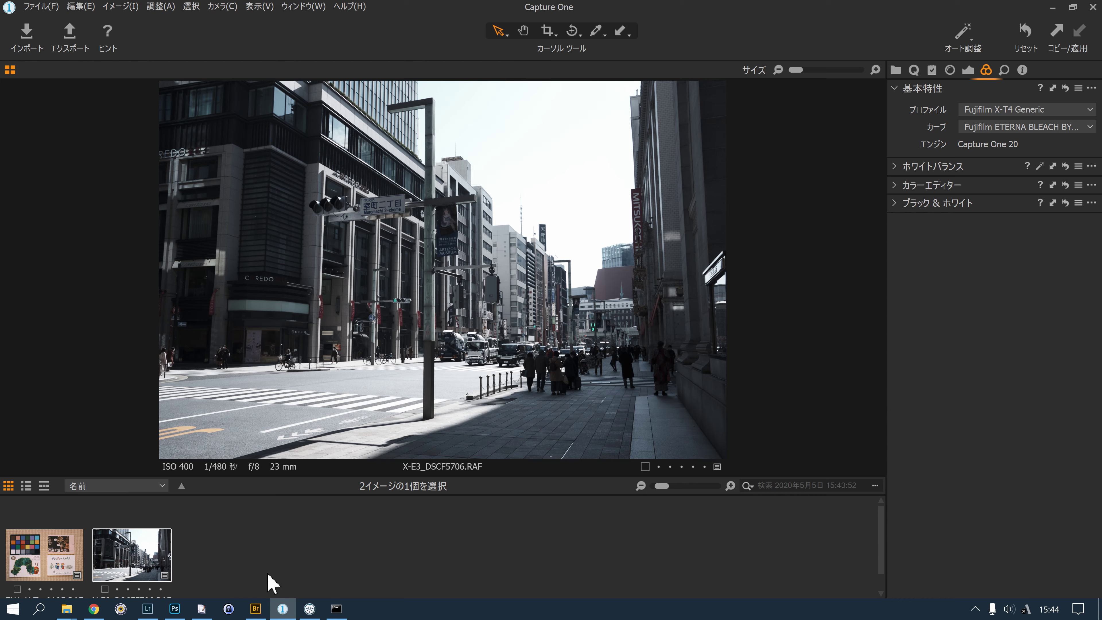
{"action": "left_click", "coordinate": [94, 609]}
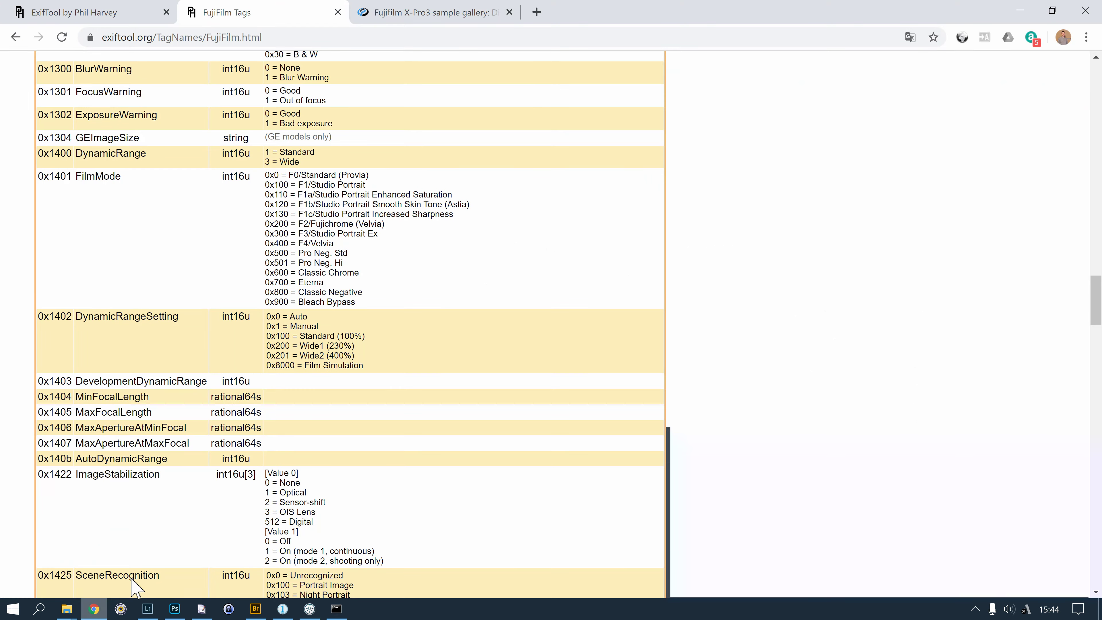
Minimize the Chrome FujiFilm Tags page and bring EmEditor's ExifTool notes forward.
{"action": "left_click", "coordinate": [1020, 10]}
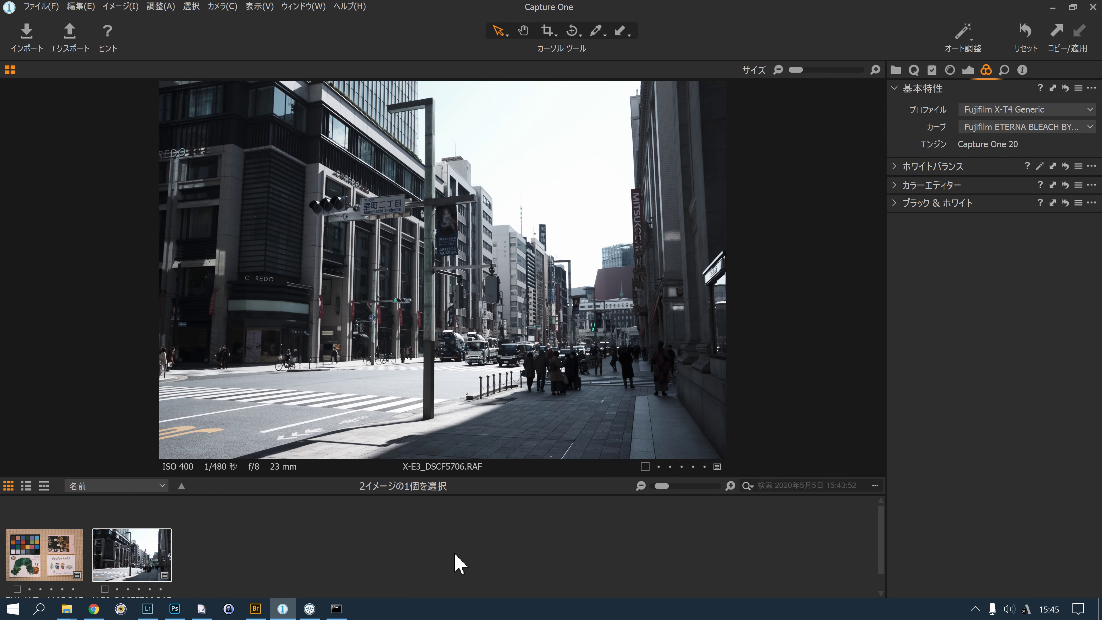
{"action": "mouse_move", "coordinate": [336, 608]}
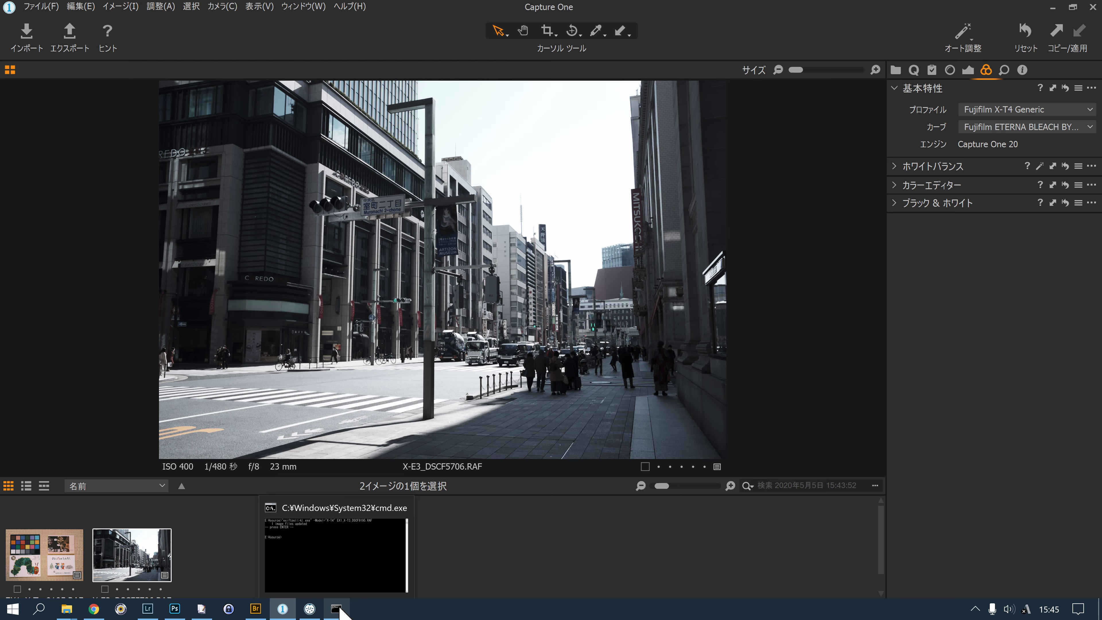
{"action": "left_click", "coordinate": [201, 609]}
Select the "exiftool(-k).exe" -"FilmMode" *.JPG command line in EXIFTOOLCMD.txt.
{"action": "left_click", "coordinate": [325, 295]}
{"action": "mouse_move", "coordinate": [326, 290]}
{"action": "left_mouse_down"}
{"action": "mouse_move", "coordinate": [12, 262]}
{"action": "mouse_move", "coordinate": [3, 245]}
{"action": "left_mouse_up"}
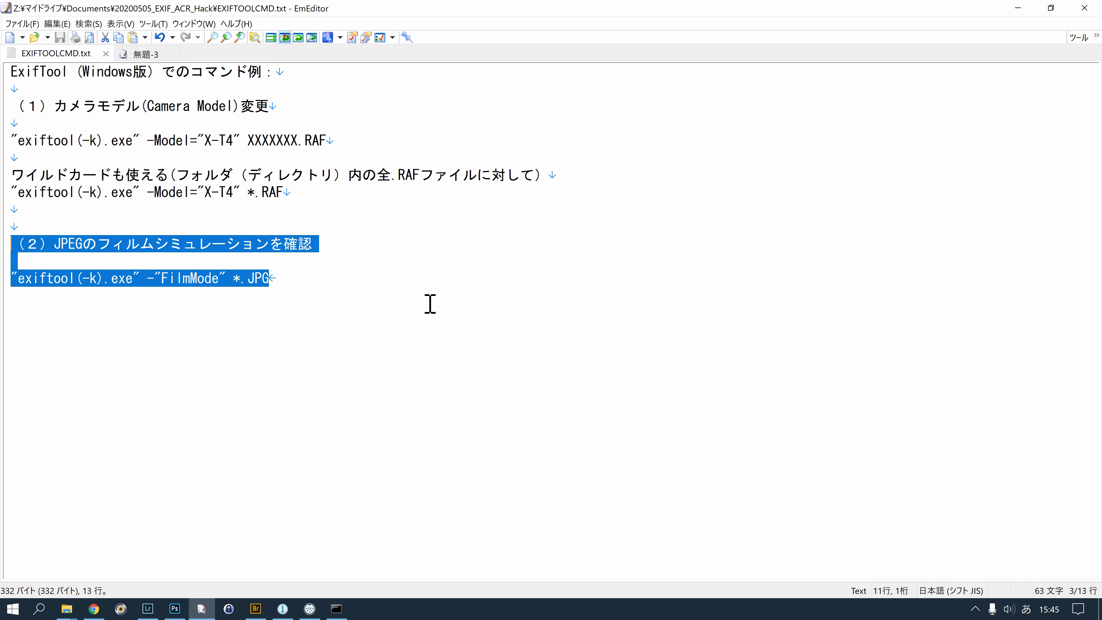
{"action": "left_click", "coordinate": [430, 305]}
{"action": "left_click", "coordinate": [4, 281]}
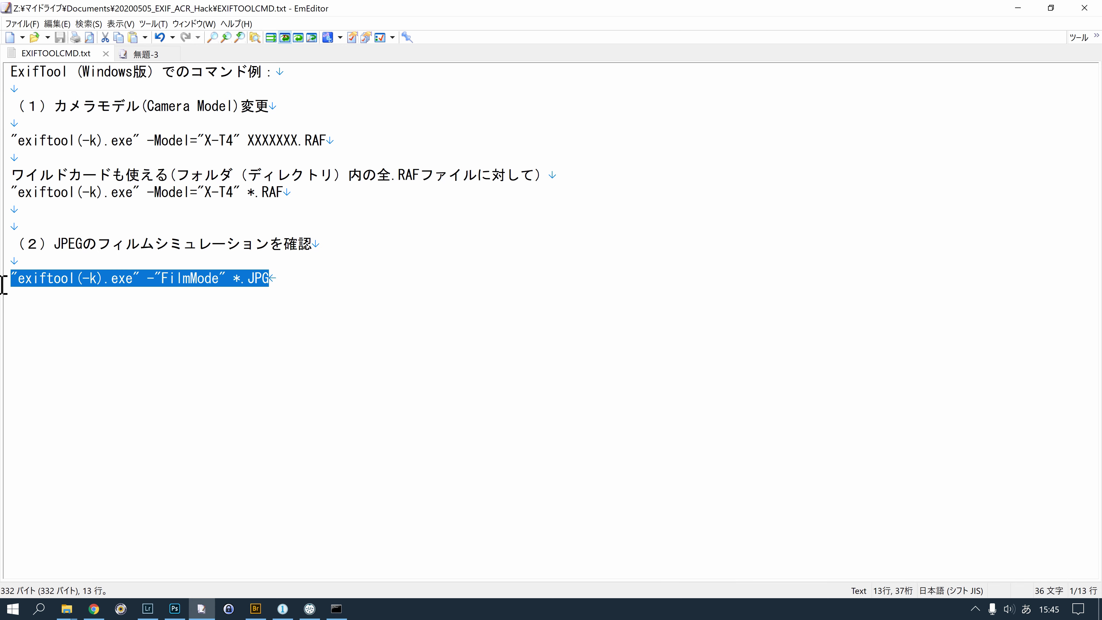
{"action": "left_click", "coordinate": [454, 319]}
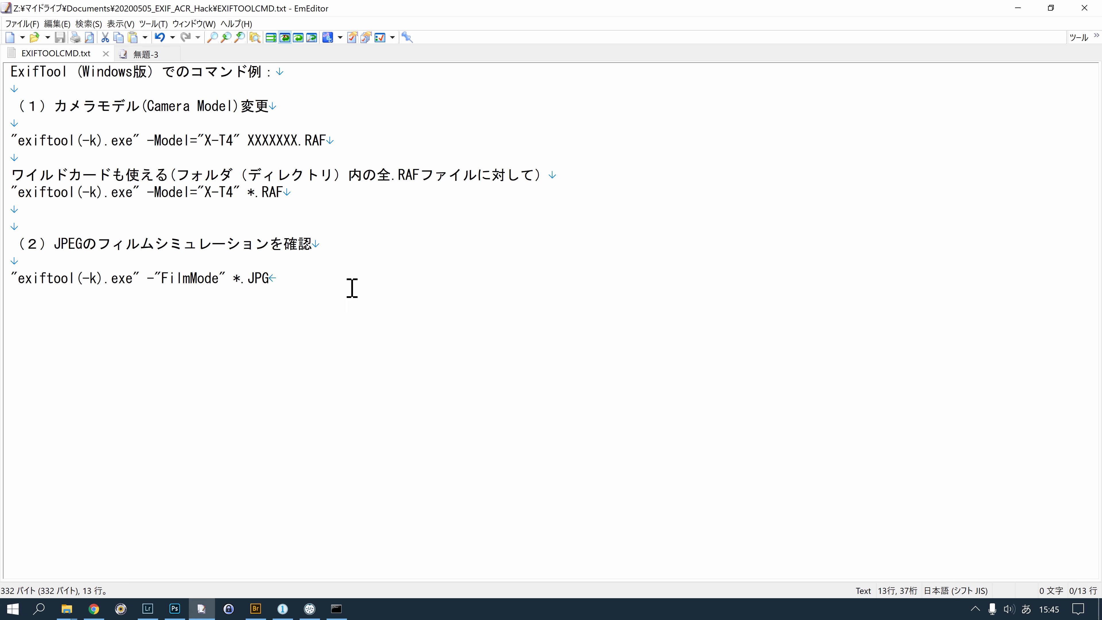
{"action": "key", "text": "shift+Home"}
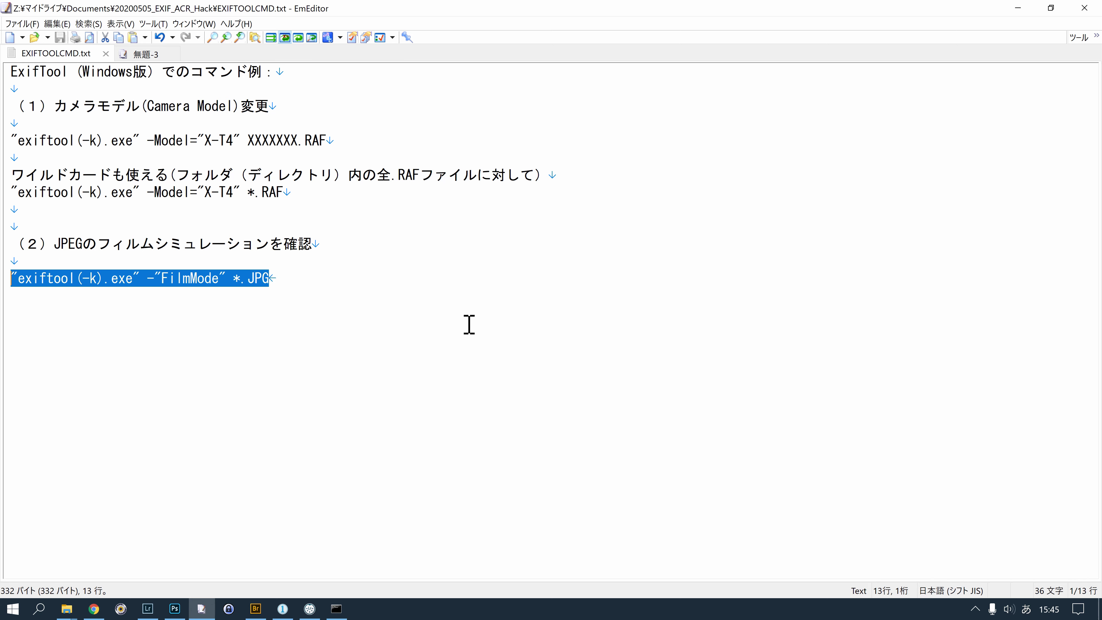
{"action": "left_click_drag", "start_coordinate": [12, 278], "coordinate": [131, 282]}
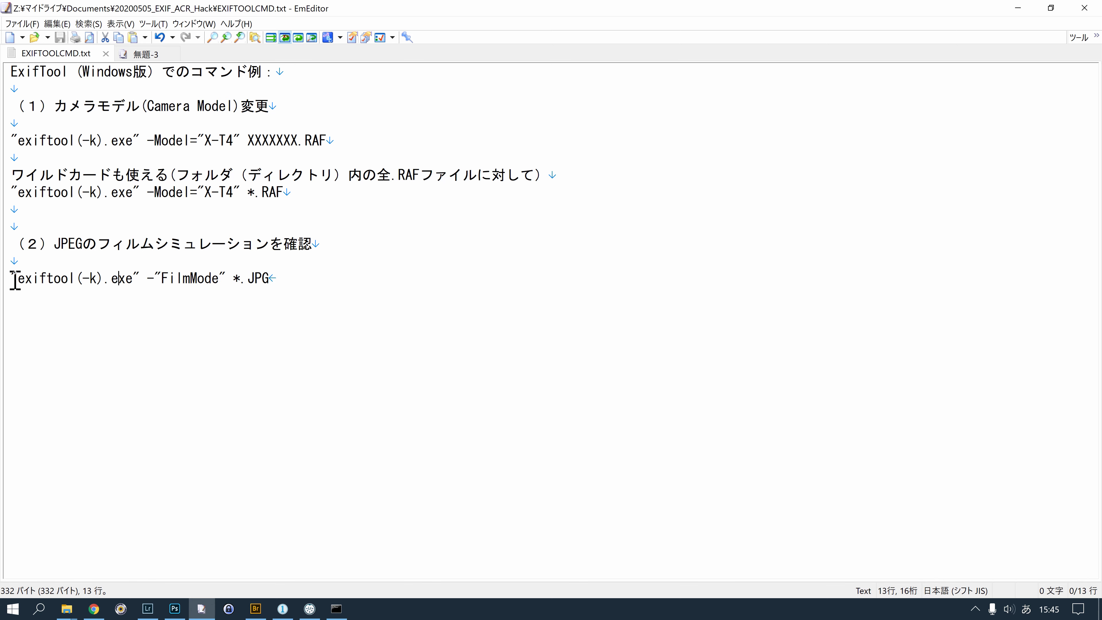
{"action": "left_click", "coordinate": [302, 290]}
{"action": "key", "text": "shift+Home"}
List the source folder's contents with dir in the Command Prompt.
{"action": "left_click", "coordinate": [336, 608]}
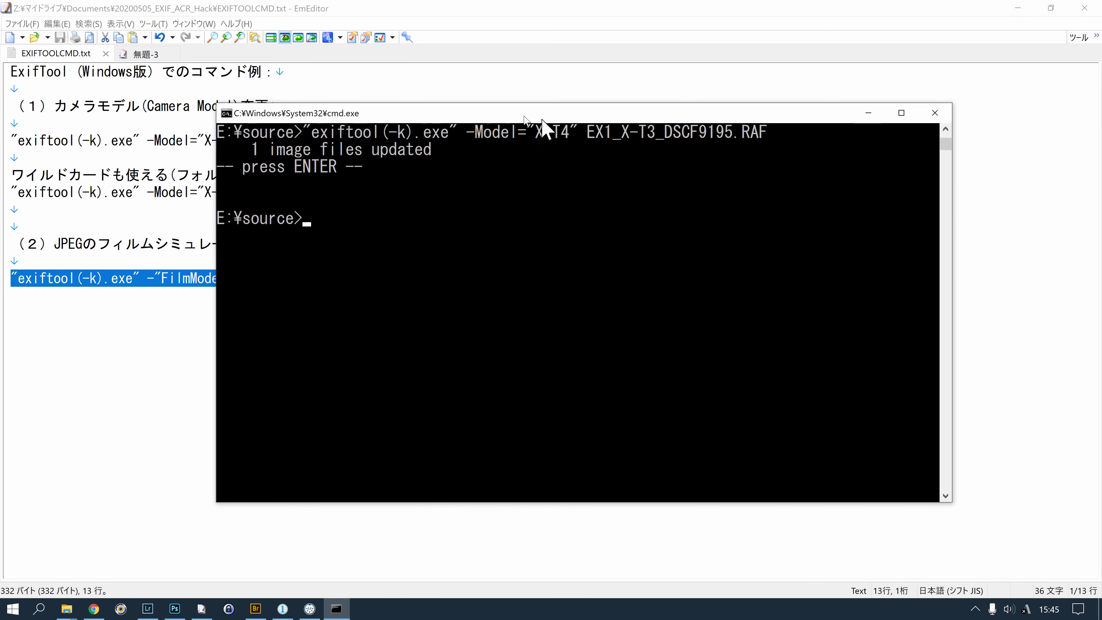
{"action": "left_click_drag", "start_coordinate": [512, 117], "coordinate": [632, 150]}
{"action": "left_click", "coordinate": [559, 370]}
{"action": "type", "text": "dir"}
{"action": "key", "text": "Return"}
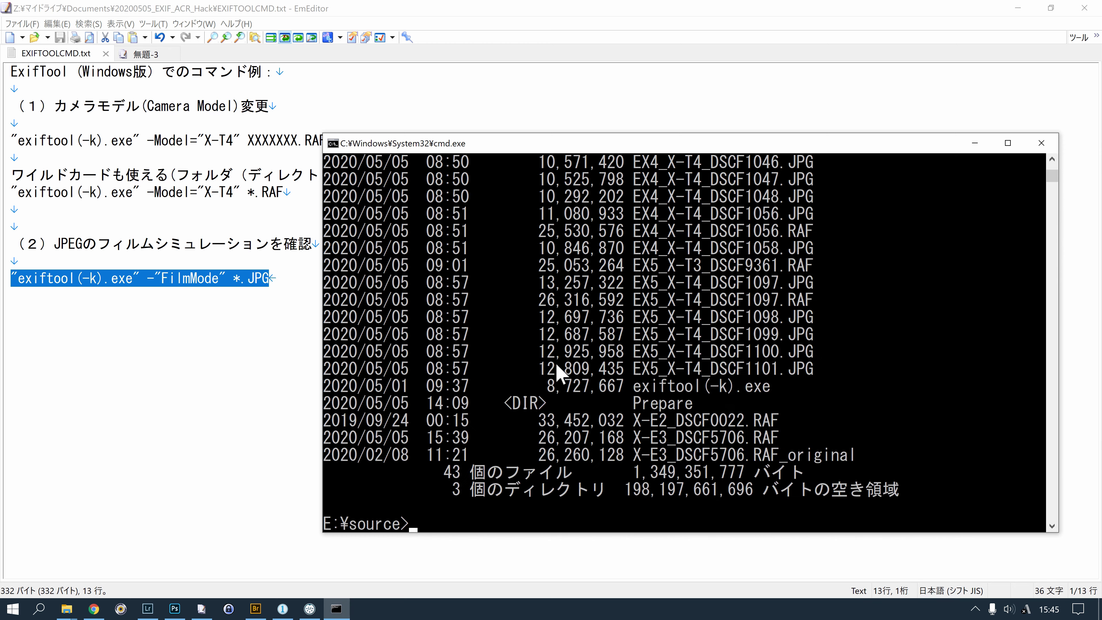
{"action": "scroll", "coordinate": [799, 261], "scroll_direction": "up", "scroll_amount": 2}
{"action": "scroll", "coordinate": [799, 256], "scroll_direction": "up", "scroll_amount": 5}
{"action": "scroll", "coordinate": [803, 332], "scroll_direction": "down", "scroll_amount": 5}
{"action": "scroll", "coordinate": [804, 332], "scroll_direction": "down", "scroll_amount": 2}
Run "exiftool(-k).exe" -"FilmMode" *.JPG to read every JPEG's film mode.
{"action": "left_click", "coordinate": [560, 352]}
{"action": "type", "text": "exifto"}
{"action": "key", "text": "Tab"}
{"action": "type", "text": "-"}
{"action": "type", "text": "\"FilmMode\" *.JPG"}
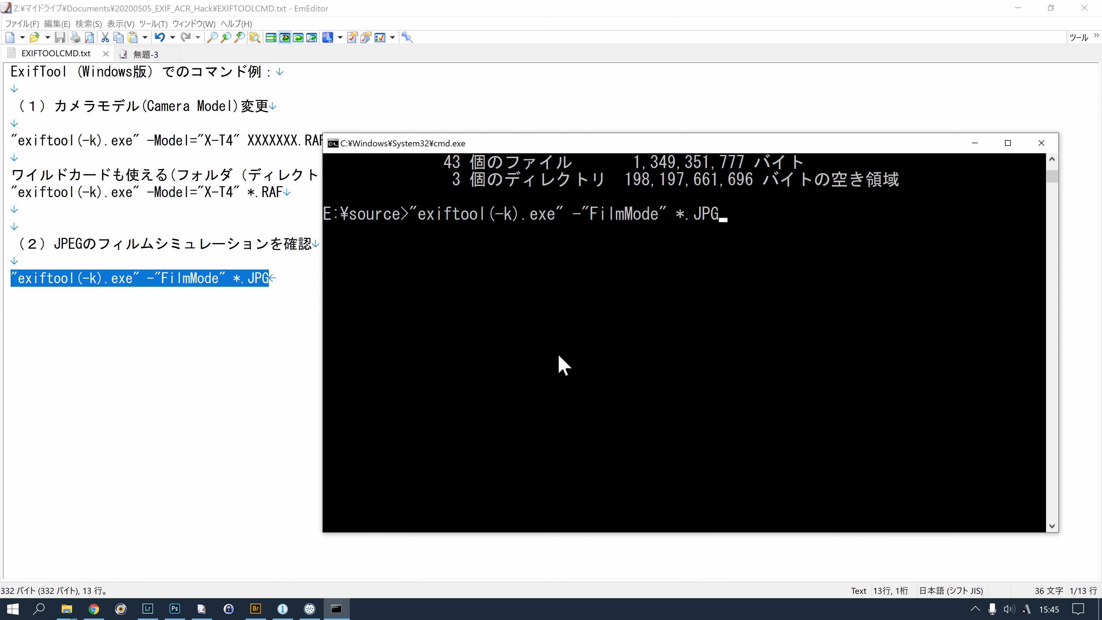
{"action": "key", "text": "Return"}
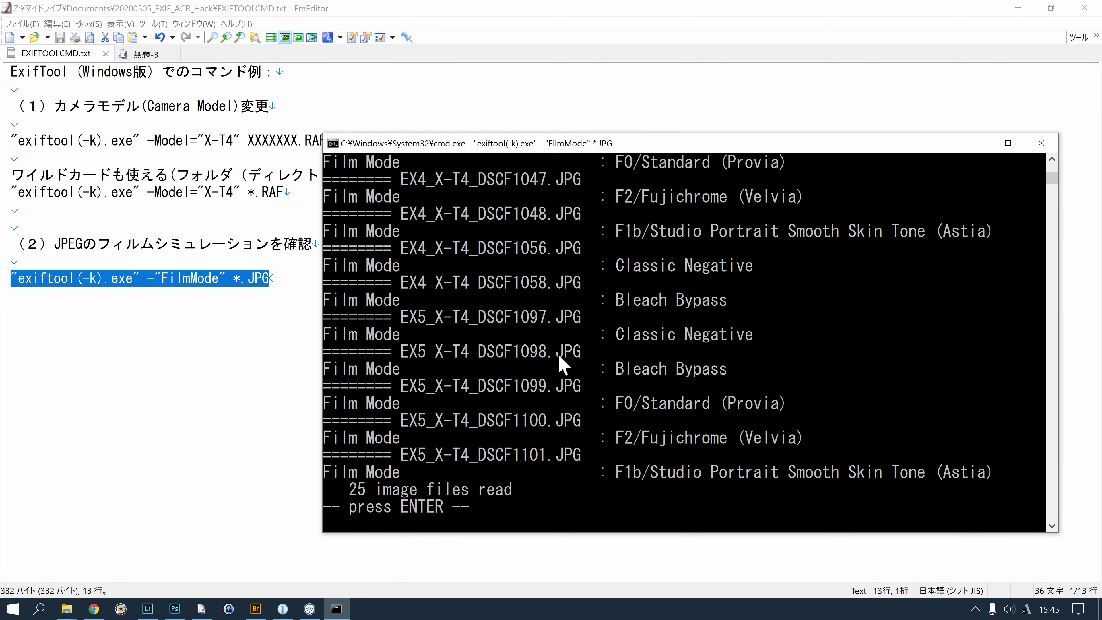
{"action": "scroll", "coordinate": [601, 329], "scroll_direction": "up", "scroll_amount": 7}
{"action": "scroll", "coordinate": [600, 329], "scroll_direction": "down", "scroll_amount": 4}
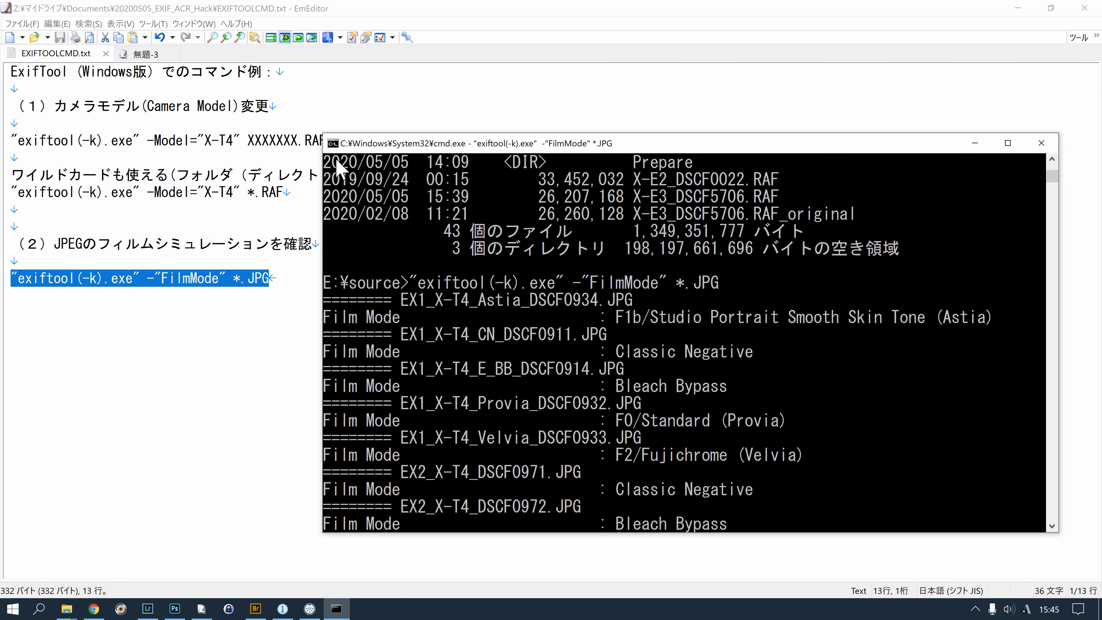
Enlarge the console and highlight the Classic Negative and Bleach Bypass film mode results.
{"action": "left_click_drag", "start_coordinate": [323, 133], "coordinate": [8, 22]}
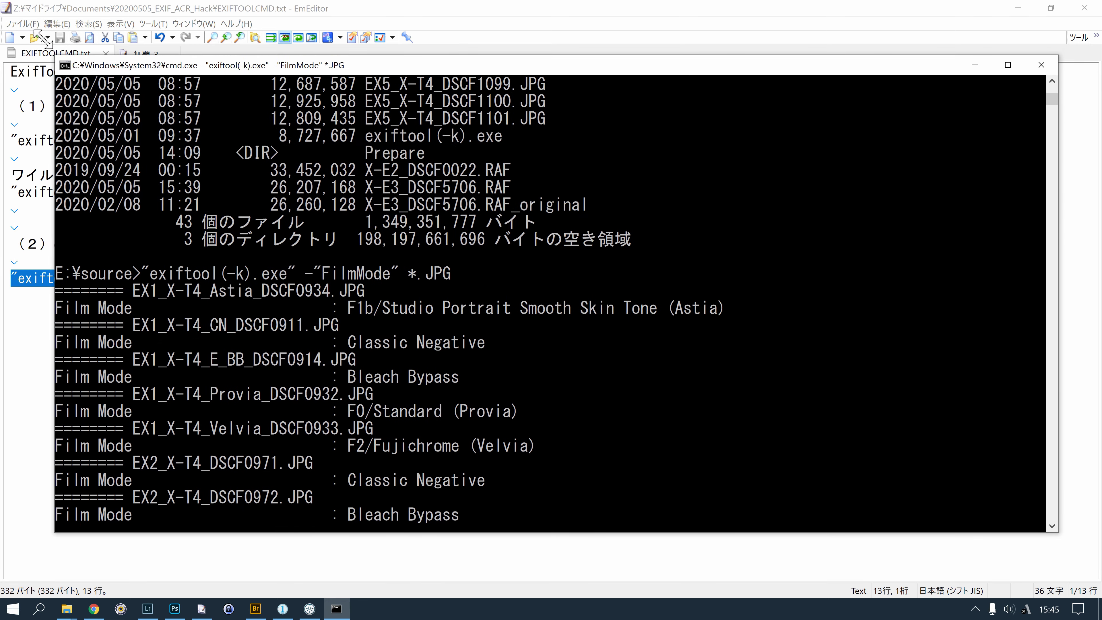
{"action": "left_click", "coordinate": [468, 308]}
{"action": "scroll", "coordinate": [467, 330], "scroll_direction": "down", "scroll_amount": 2}
{"action": "scroll", "coordinate": [469, 325], "scroll_direction": "down", "scroll_amount": 1}
{"action": "scroll", "coordinate": [391, 312], "scroll_direction": "up", "scroll_amount": 2}
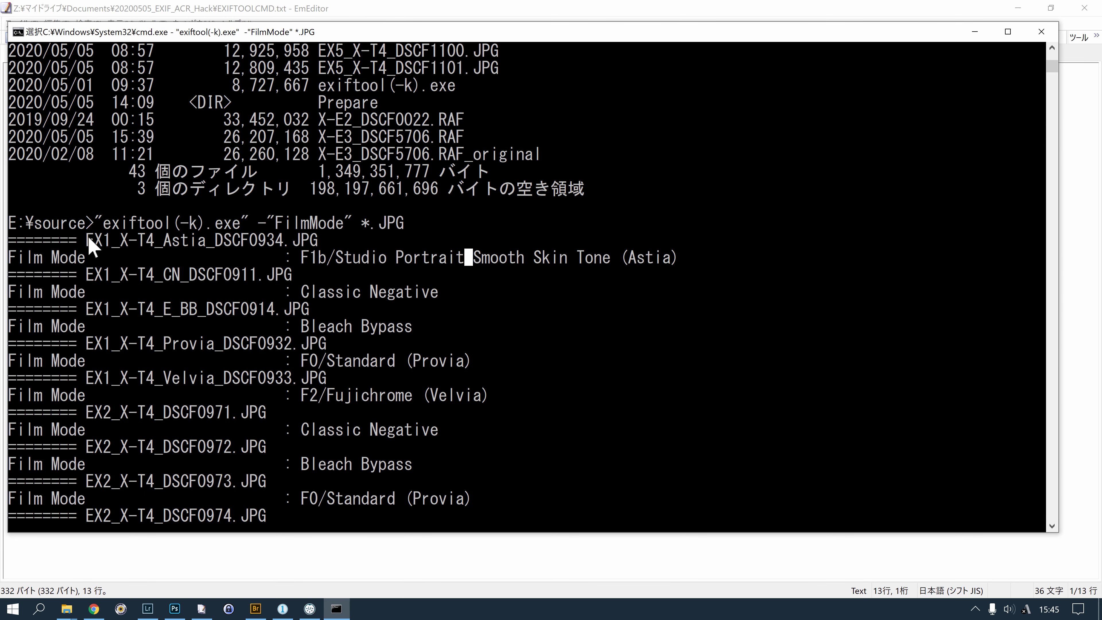
{"action": "scroll", "coordinate": [334, 261], "scroll_direction": "down", "scroll_amount": 1}
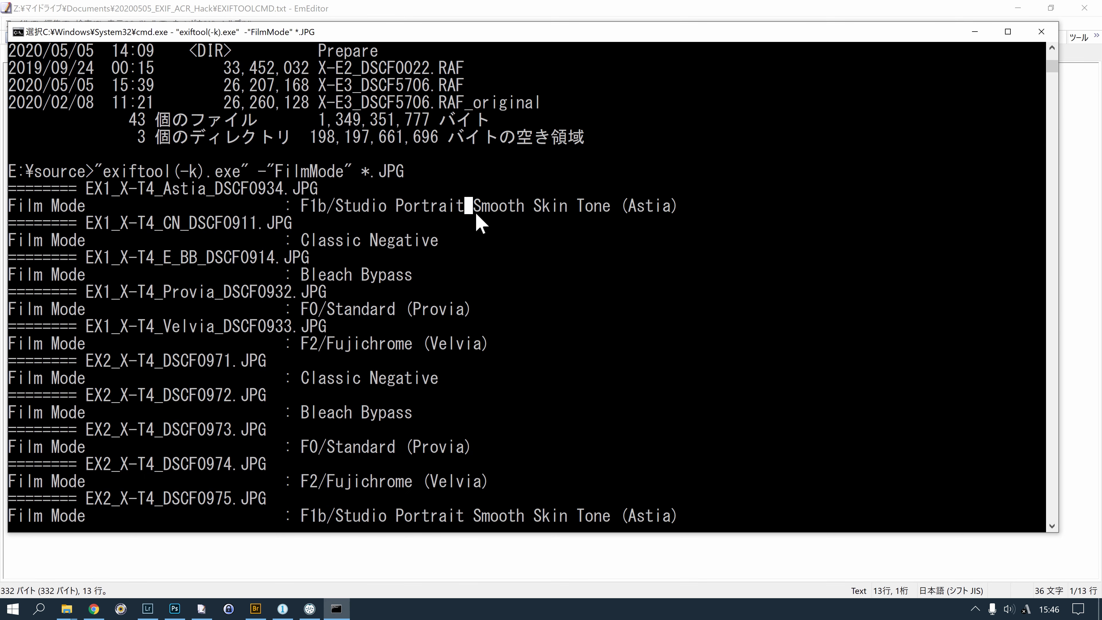
{"action": "left_click_drag", "start_coordinate": [612, 206], "coordinate": [714, 206]}
{"action": "left_click_drag", "start_coordinate": [304, 240], "coordinate": [461, 240]}
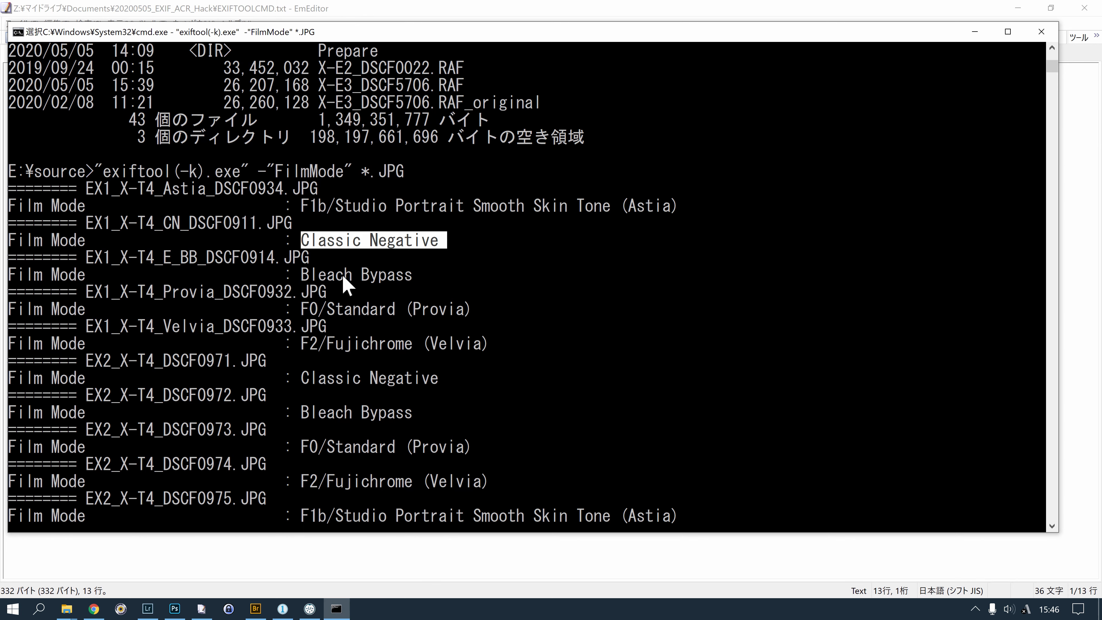
{"action": "left_click_drag", "start_coordinate": [295, 275], "coordinate": [463, 275]}
{"action": "left_click_drag", "start_coordinate": [505, 309], "coordinate": [504, 326]}
{"action": "left_click", "coordinate": [484, 326]}
Scroll through the remaining film mode results and reposition the console window.
{"action": "scroll", "coordinate": [486, 391], "scroll_direction": "down", "scroll_amount": 5}
{"action": "scroll", "coordinate": [500, 397], "scroll_direction": "down", "scroll_amount": 4}
{"action": "scroll", "coordinate": [511, 391], "scroll_direction": "down", "scroll_amount": 1}
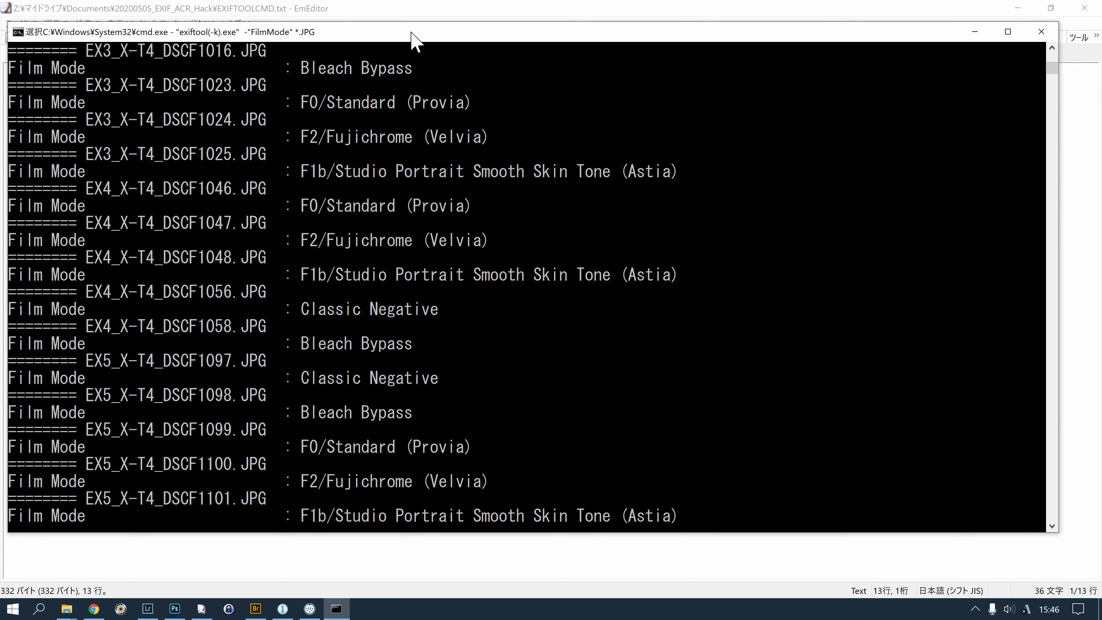
{"action": "left_click_drag", "start_coordinate": [411, 32], "coordinate": [450, 38]}
{"action": "left_click", "coordinate": [499, 418]}
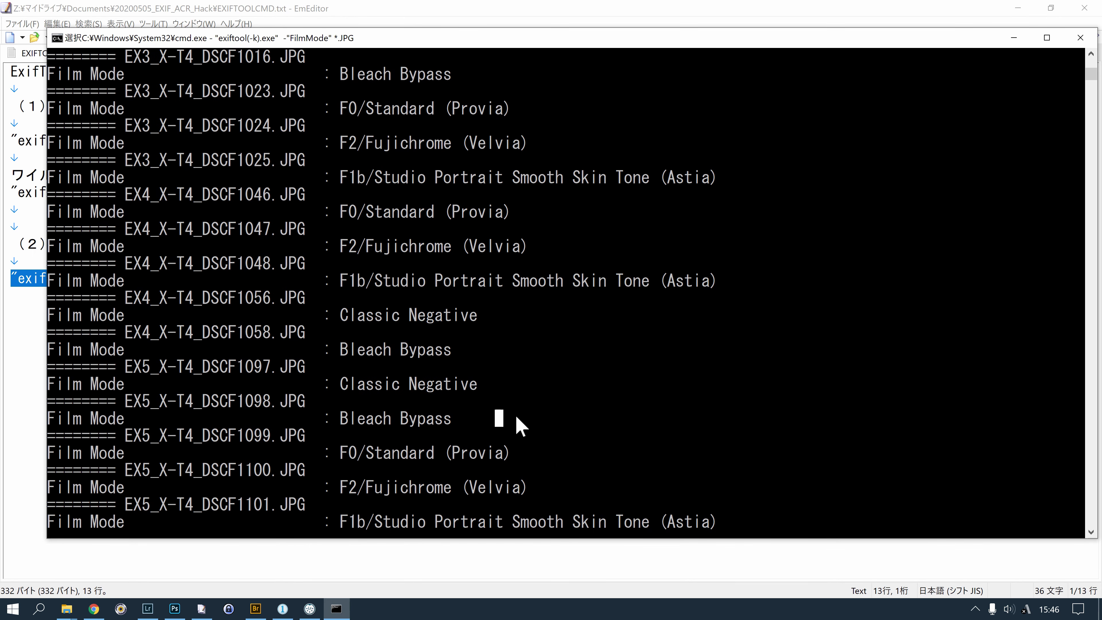
{"action": "left_click", "coordinate": [256, 609]}
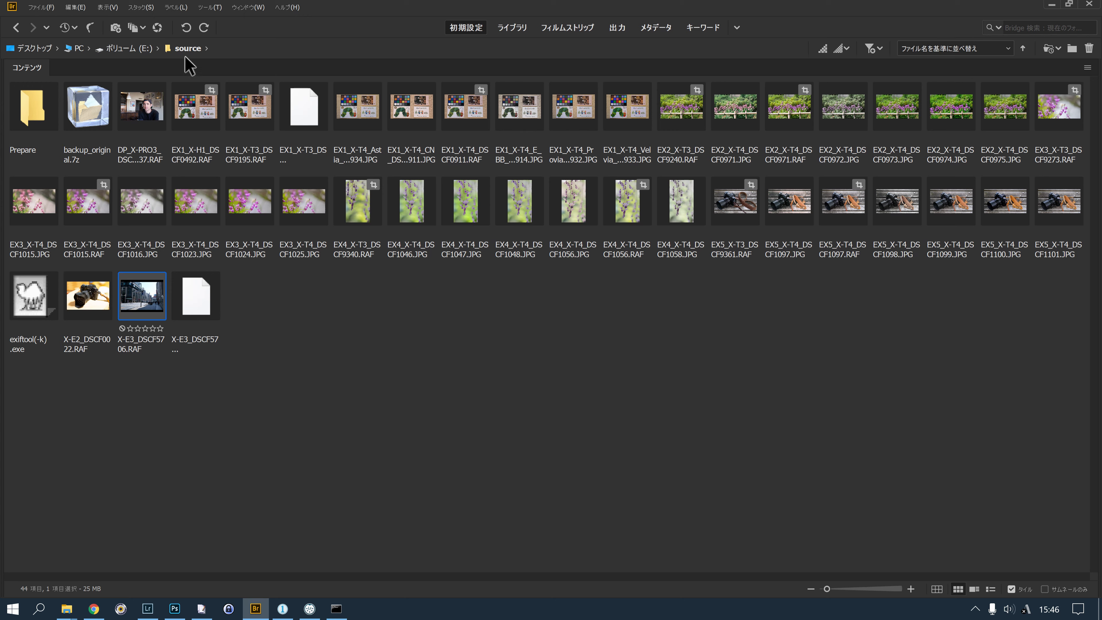
Select the EX1_X-T4_CN Classic Negative chart JPEG in Bridge's source grid.
{"action": "left_click", "coordinate": [473, 398]}
{"action": "left_click", "coordinate": [399, 111]}
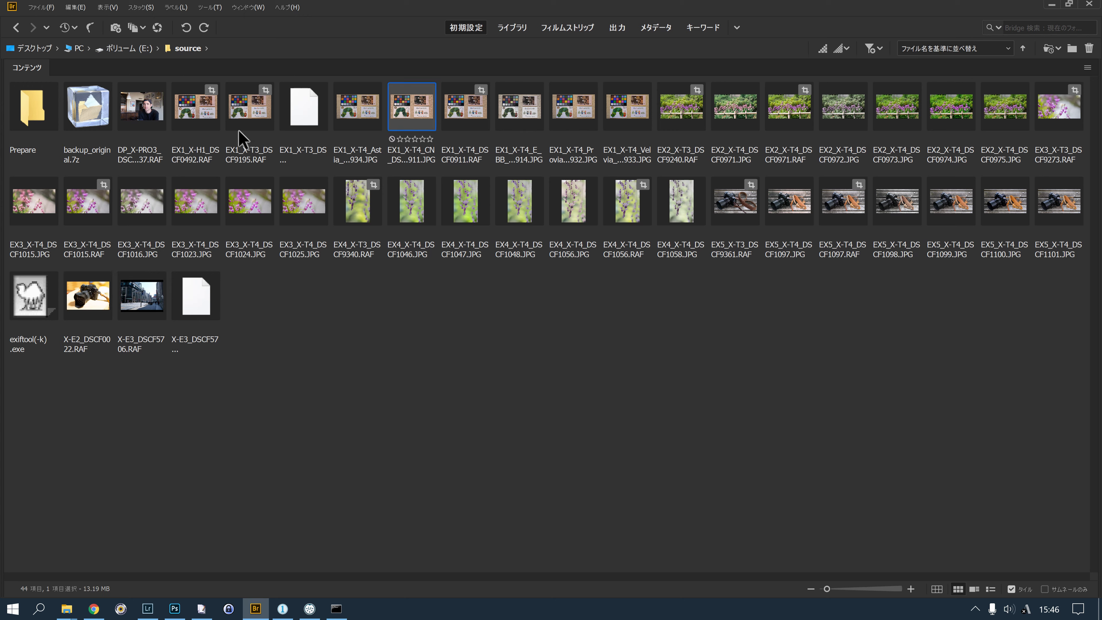
{"action": "left_click", "coordinate": [66, 609]}
Open the Properties dialog for EX3_X-T4_DSCF1025.JPG in the source folder.
{"action": "left_click", "coordinate": [86, 552]}
{"action": "scroll", "coordinate": [738, 374], "scroll_direction": "down", "scroll_amount": 2}
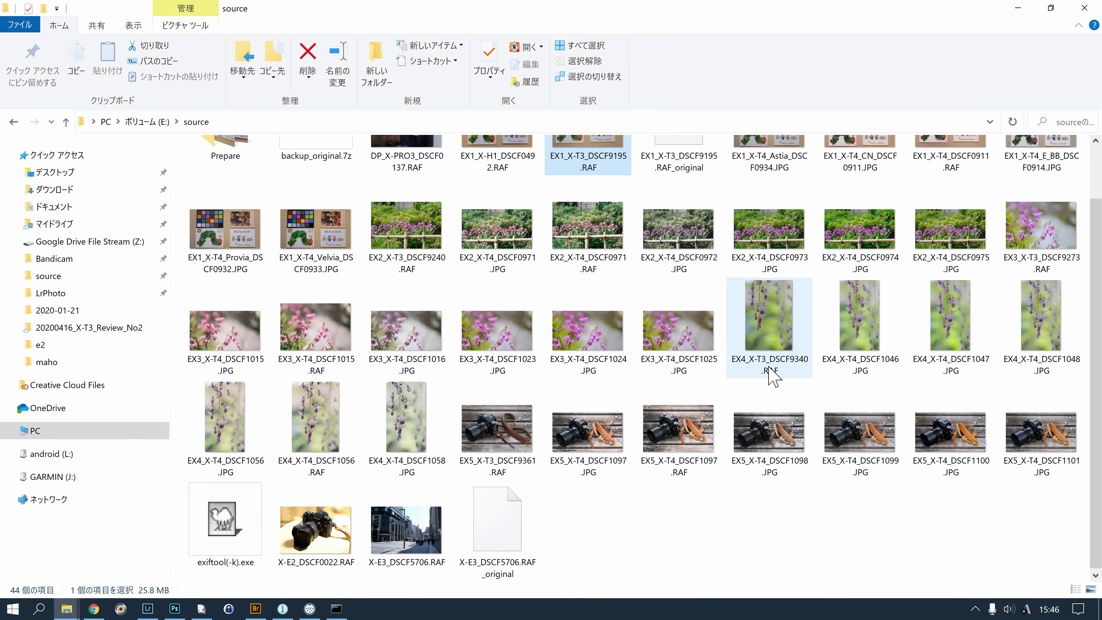
{"action": "left_click", "coordinate": [679, 343]}
{"action": "right_click", "coordinate": [680, 343]}
{"action": "left_click", "coordinate": [733, 586]}
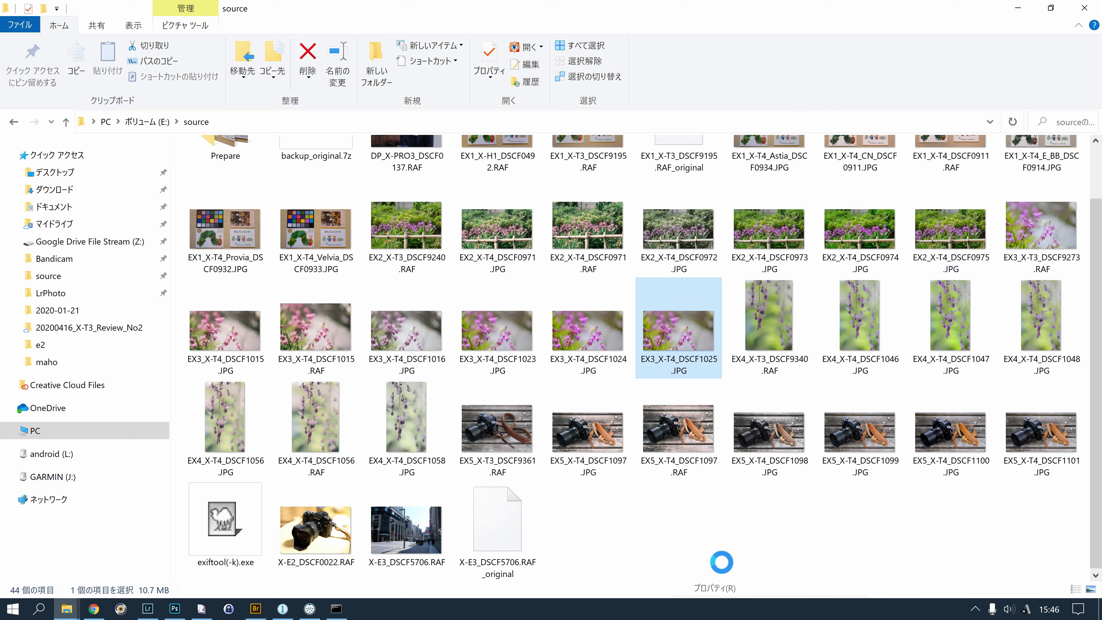
{"action": "left_click", "coordinate": [738, 181]}
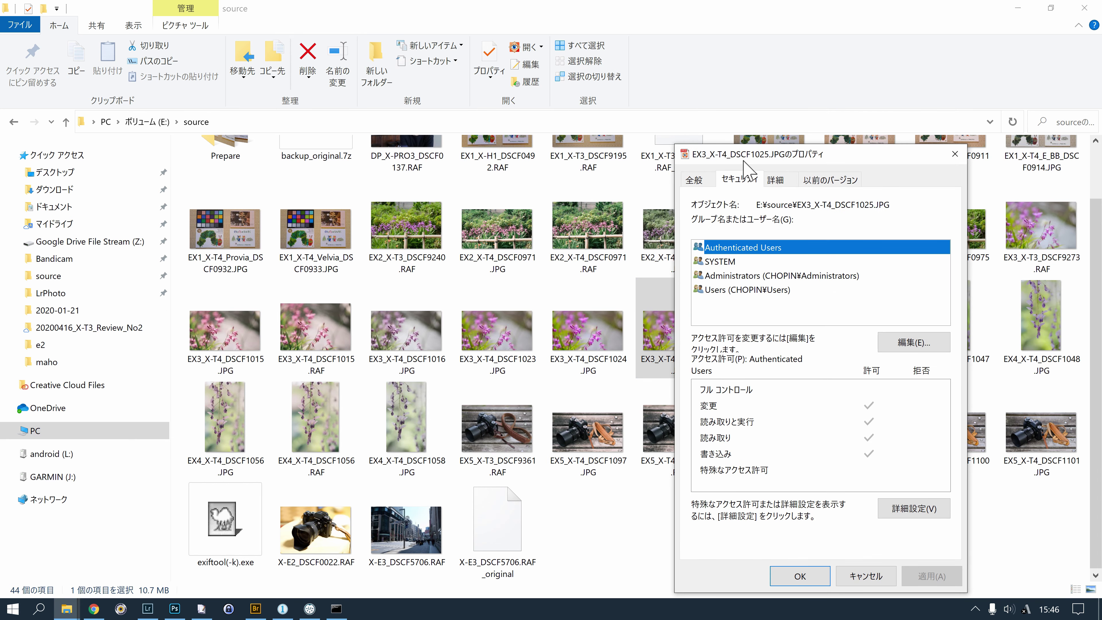
{"action": "left_click_drag", "start_coordinate": [743, 161], "coordinate": [577, 105]}
Check that the Details (詳細) tab reports a FUJIFILM X-T4 camera, then close the dialog.
{"action": "left_click", "coordinate": [608, 126]}
{"action": "scroll", "coordinate": [678, 336], "scroll_direction": "down", "scroll_amount": 8}
{"action": "left_click", "coordinate": [677, 336]}
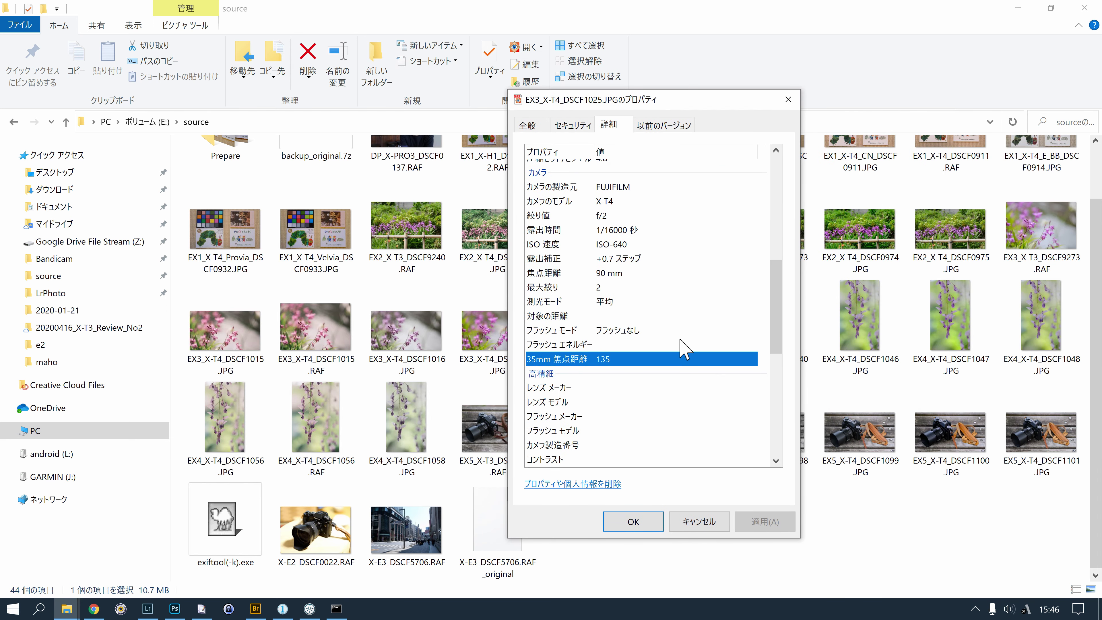
{"action": "scroll", "coordinate": [635, 273], "scroll_direction": "up", "scroll_amount": 1}
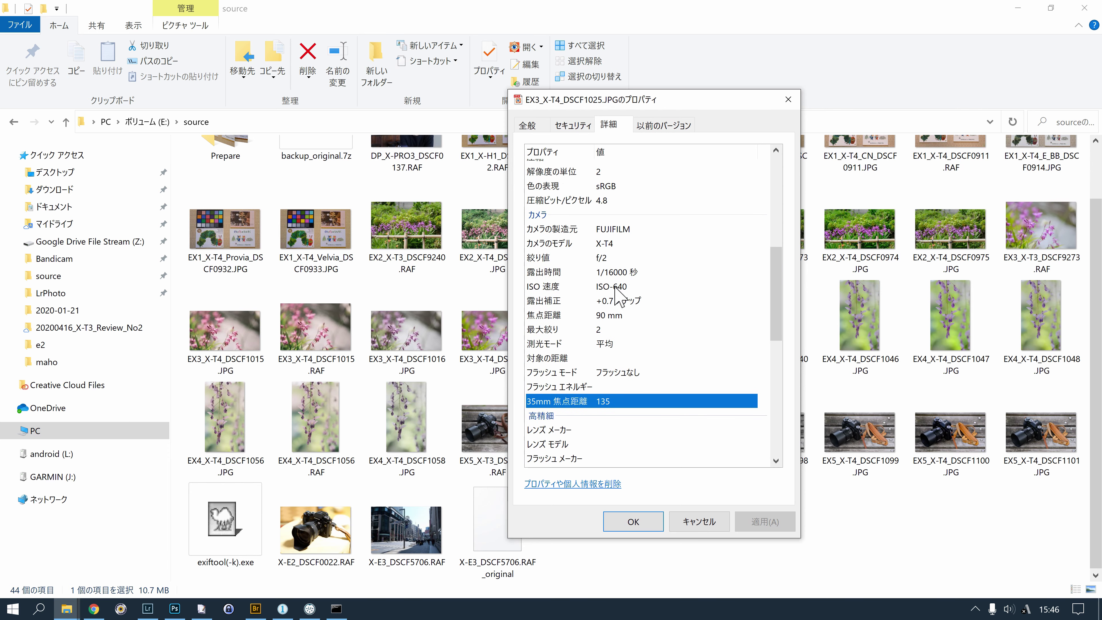
{"action": "scroll", "coordinate": [703, 321], "scroll_direction": "down", "scroll_amount": 2}
{"action": "scroll", "coordinate": [703, 321], "scroll_direction": "down", "scroll_amount": 4}
{"action": "scroll", "coordinate": [699, 320], "scroll_direction": "down", "scroll_amount": 3}
{"action": "scroll", "coordinate": [677, 345], "scroll_direction": "up", "scroll_amount": 3}
{"action": "scroll", "coordinate": [670, 353], "scroll_direction": "up", "scroll_amount": 1}
{"action": "scroll", "coordinate": [666, 345], "scroll_direction": "down", "scroll_amount": 1}
{"action": "scroll", "coordinate": [664, 344], "scroll_direction": "down", "scroll_amount": 3}
{"action": "scroll", "coordinate": [662, 343], "scroll_direction": "up", "scroll_amount": 6}
{"action": "scroll", "coordinate": [659, 341], "scroll_direction": "up", "scroll_amount": 9}
{"action": "scroll", "coordinate": [664, 350], "scroll_direction": "down", "scroll_amount": 10}
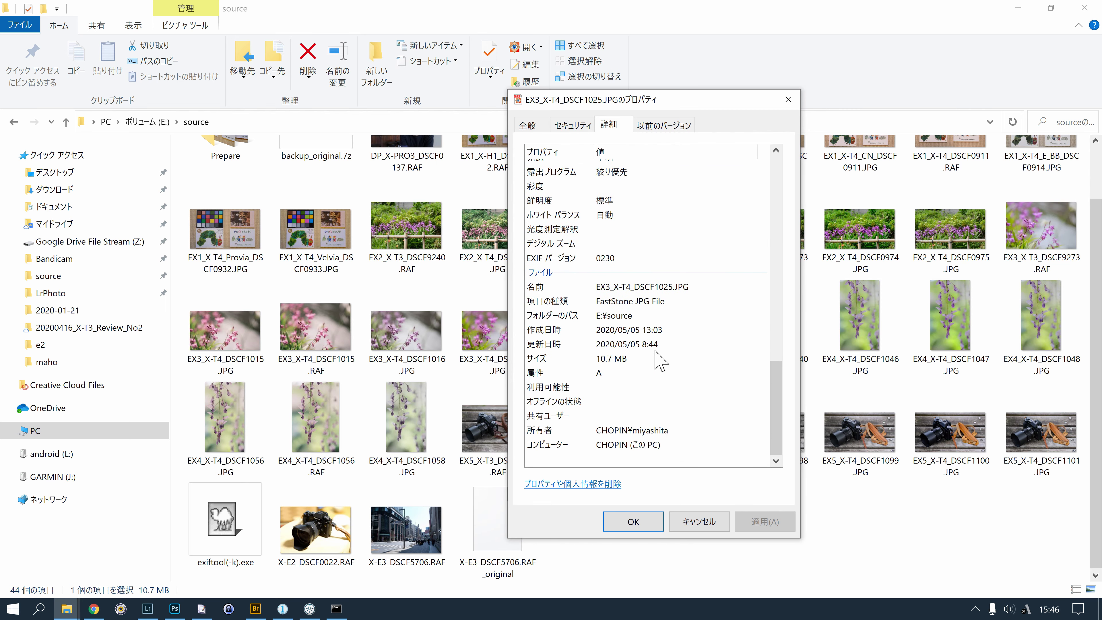
{"action": "left_click", "coordinate": [789, 100]}
Return to the ExifTool console and scroll its output.
{"action": "left_click", "coordinate": [337, 609]}
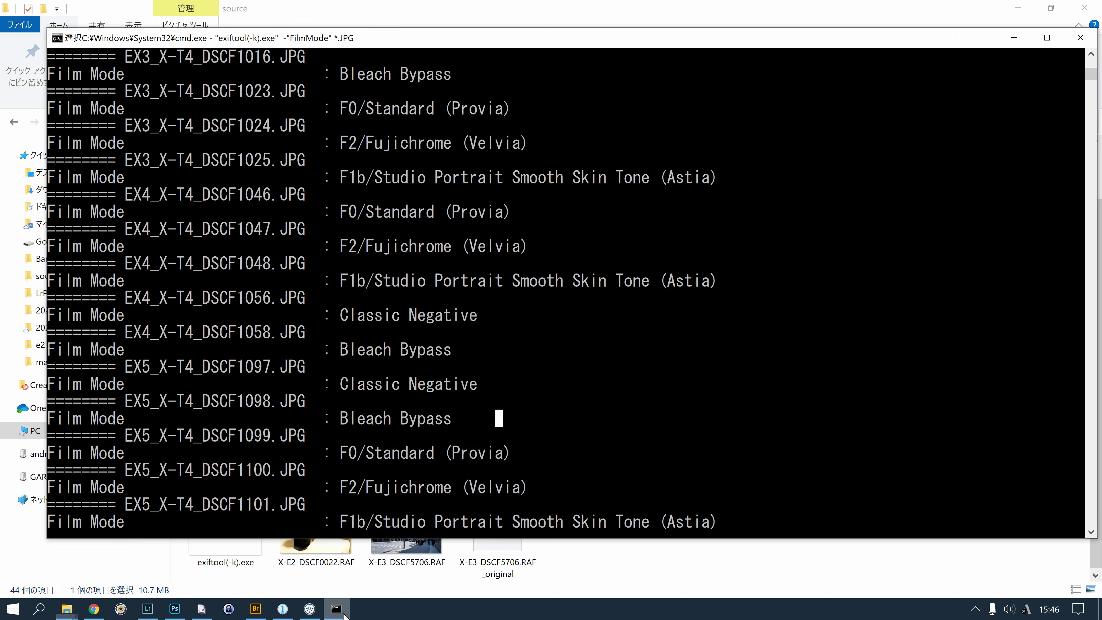
{"action": "scroll", "coordinate": [517, 374], "scroll_direction": "down", "scroll_amount": 9}
{"action": "scroll", "coordinate": [518, 375], "scroll_direction": "up", "scroll_amount": 7}
{"action": "left_click", "coordinate": [632, 354]}
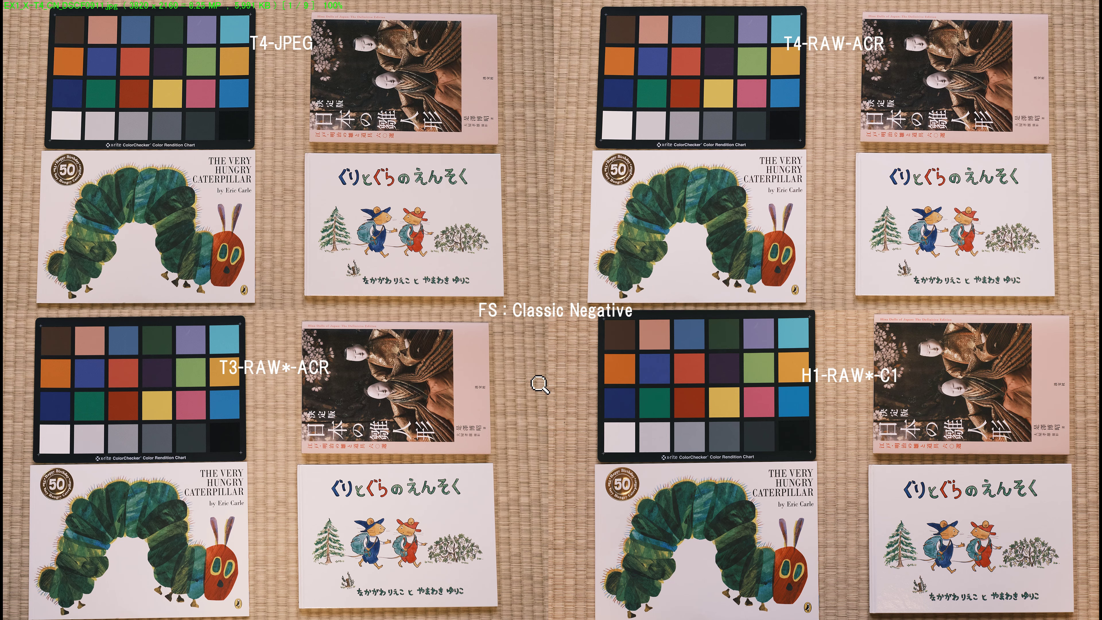
Advance to the colour-chart ETERNA Bleach Bypass four-way comparison.
{"action": "key", "text": "Right"}
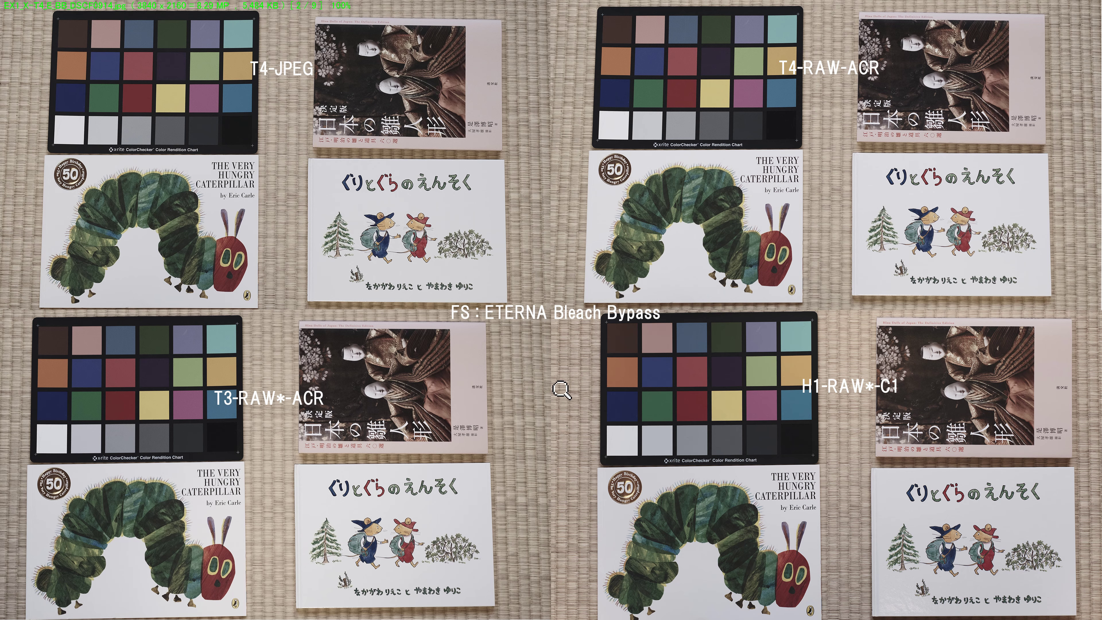
Advance to the Velvia comparison of T4-JPEG, T4-RAW-ACR, T3-RAW-ACR and H1-RAW-ACR.
{"action": "key", "text": "Right"}
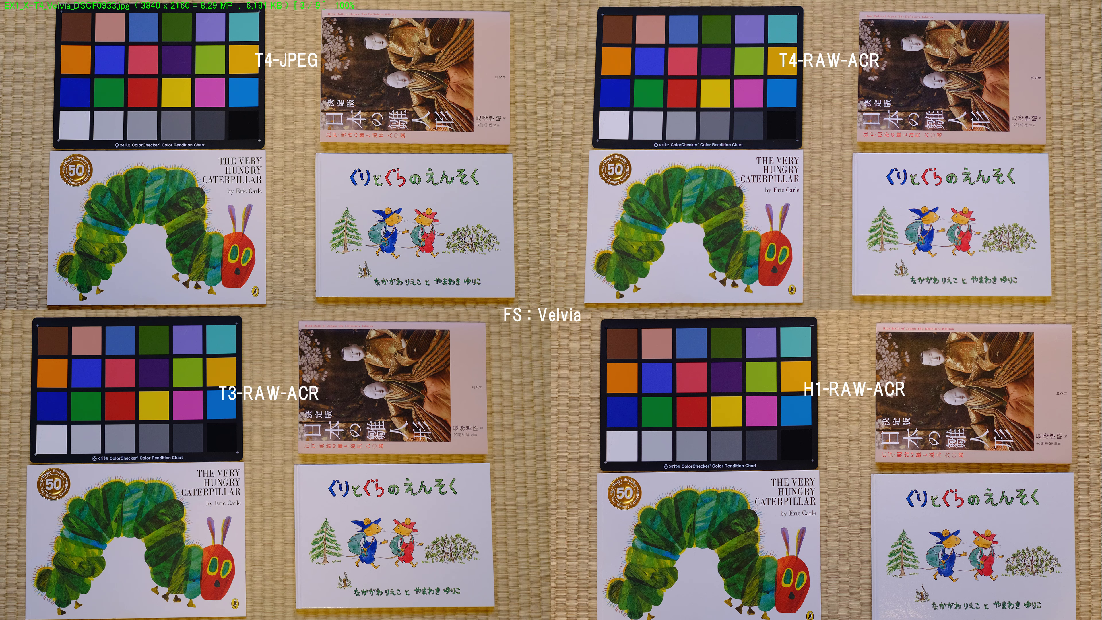
Move on to the flower-garden Classic Negative comparison with the T4-JPEG-Provia reference.
{"action": "key", "text": "Right"}
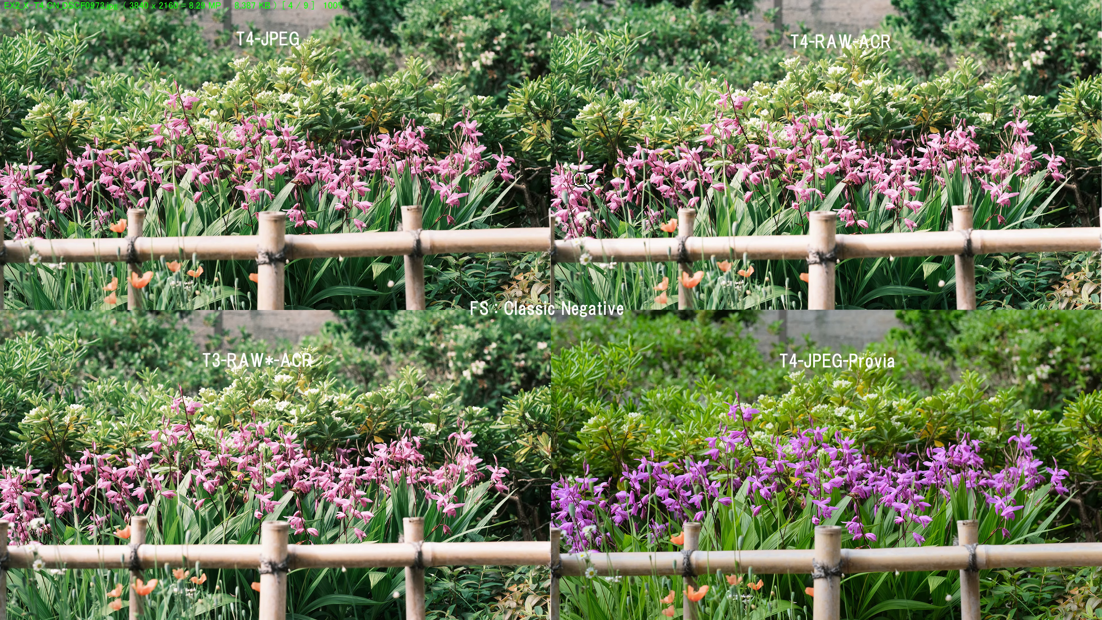
Advance to the flower-garden ETERNA Bleach Bypass comparison beside the T4-JPEG-Provia reference.
{"action": "key", "text": "Right"}
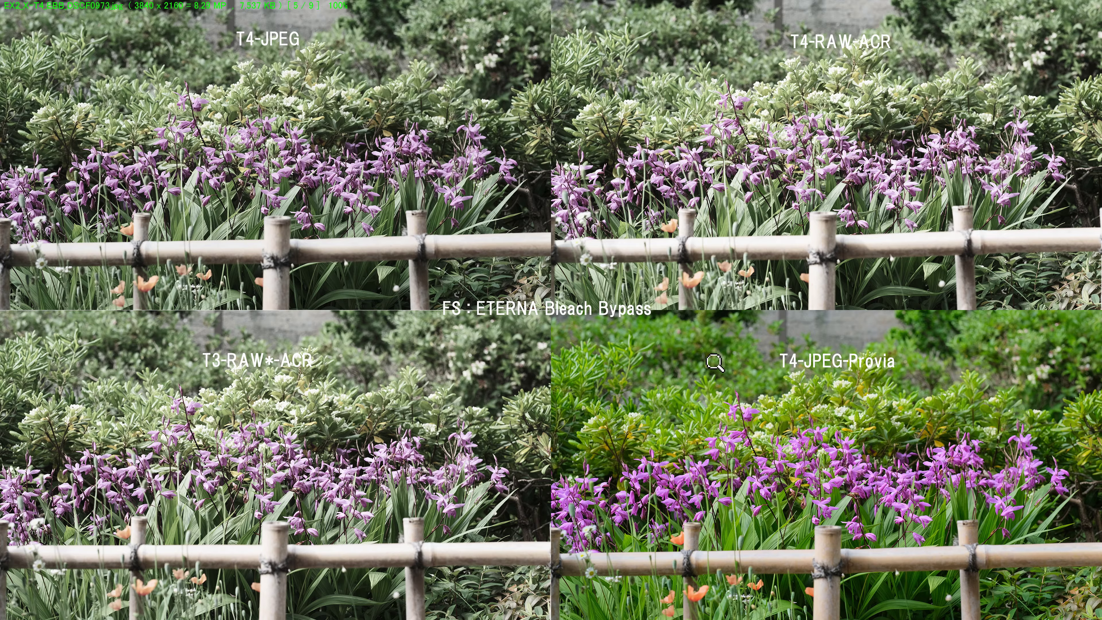
{"action": "scroll", "coordinate": [763, 355], "scroll_direction": "down", "scroll_amount": 1}
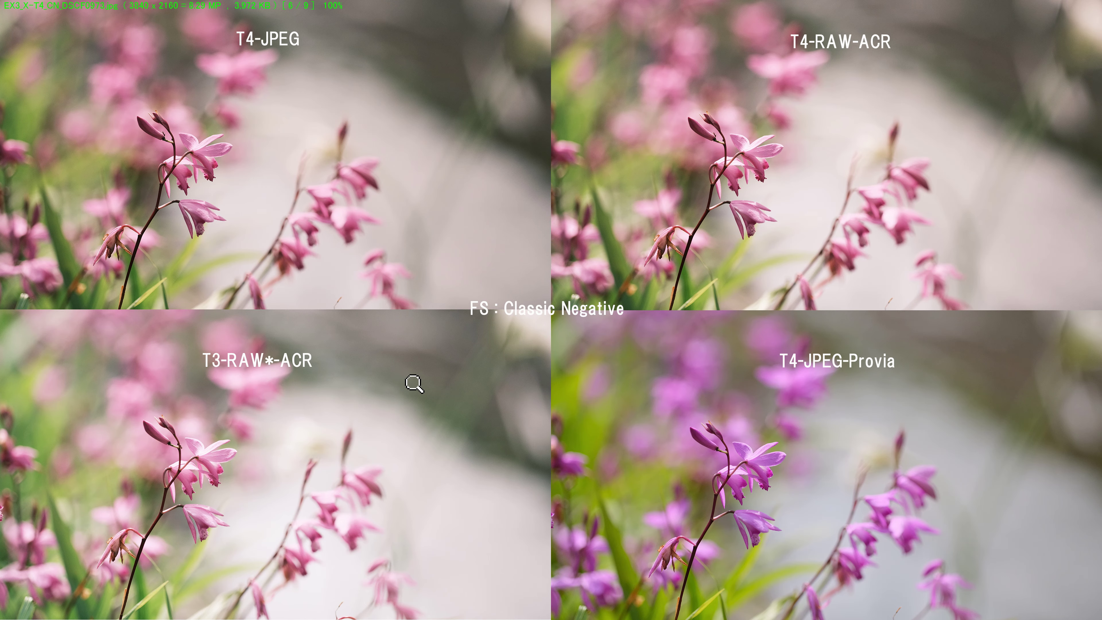
{"action": "key", "text": "Right"}
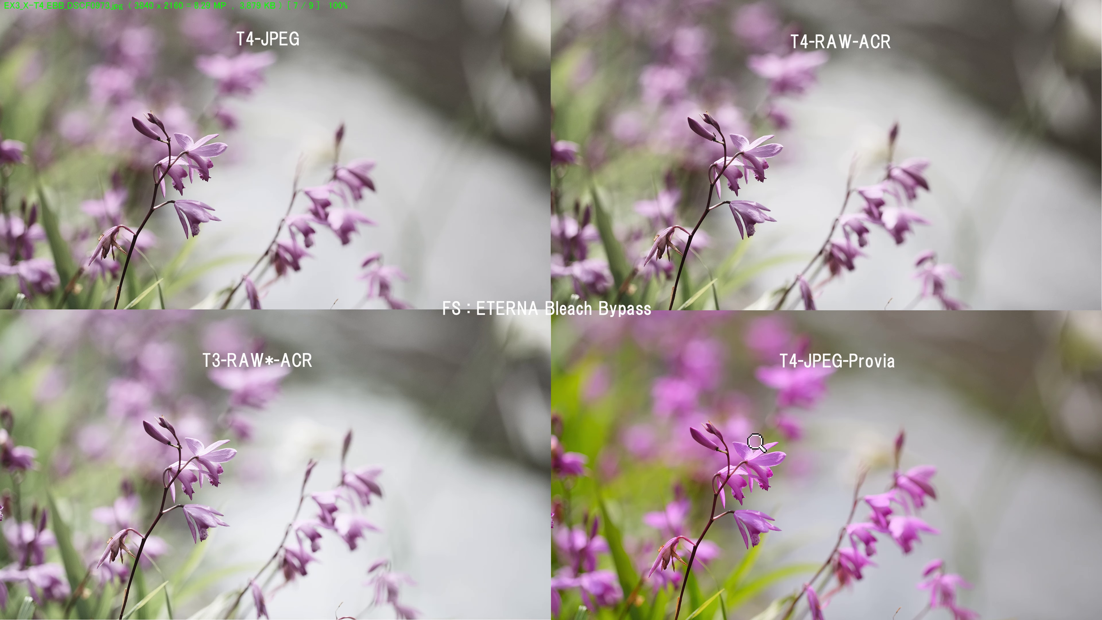
Move on to the camera-and-strap Classic Negative four-way comparison.
{"action": "key", "text": "Right"}
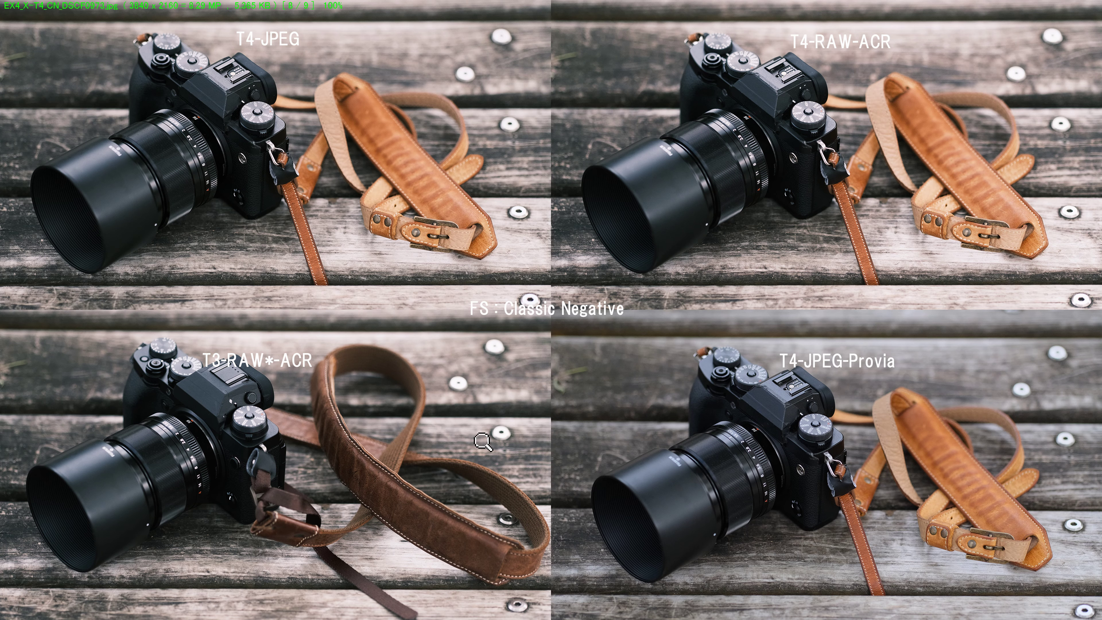
Show image 9/9, the camera-and-strap ETERNA Bleach Bypass comparison.
{"action": "key", "text": "Right"}
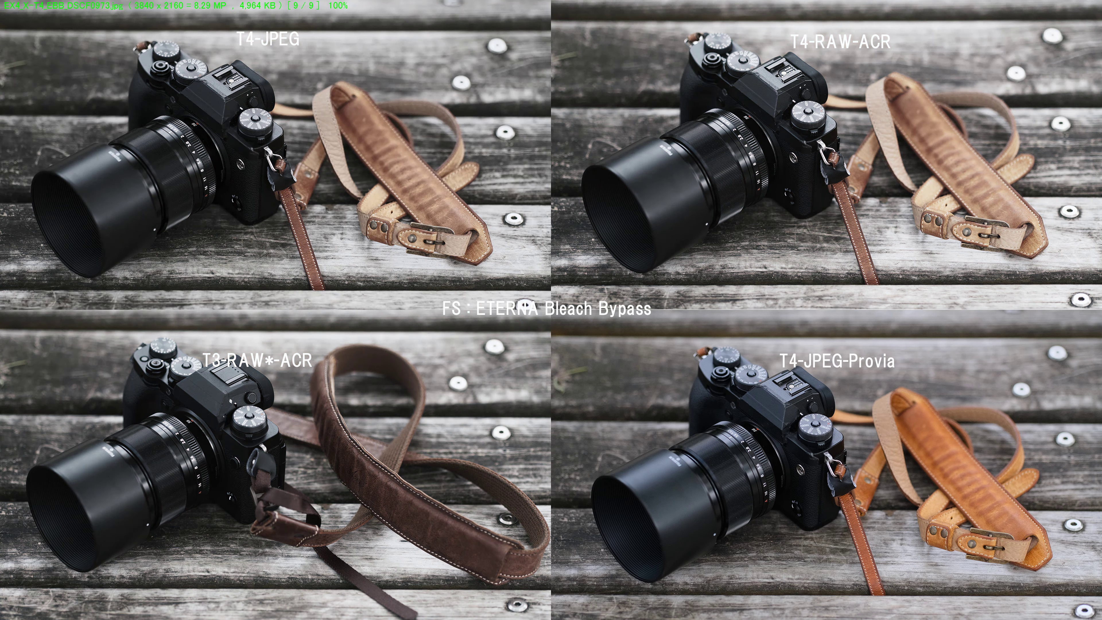